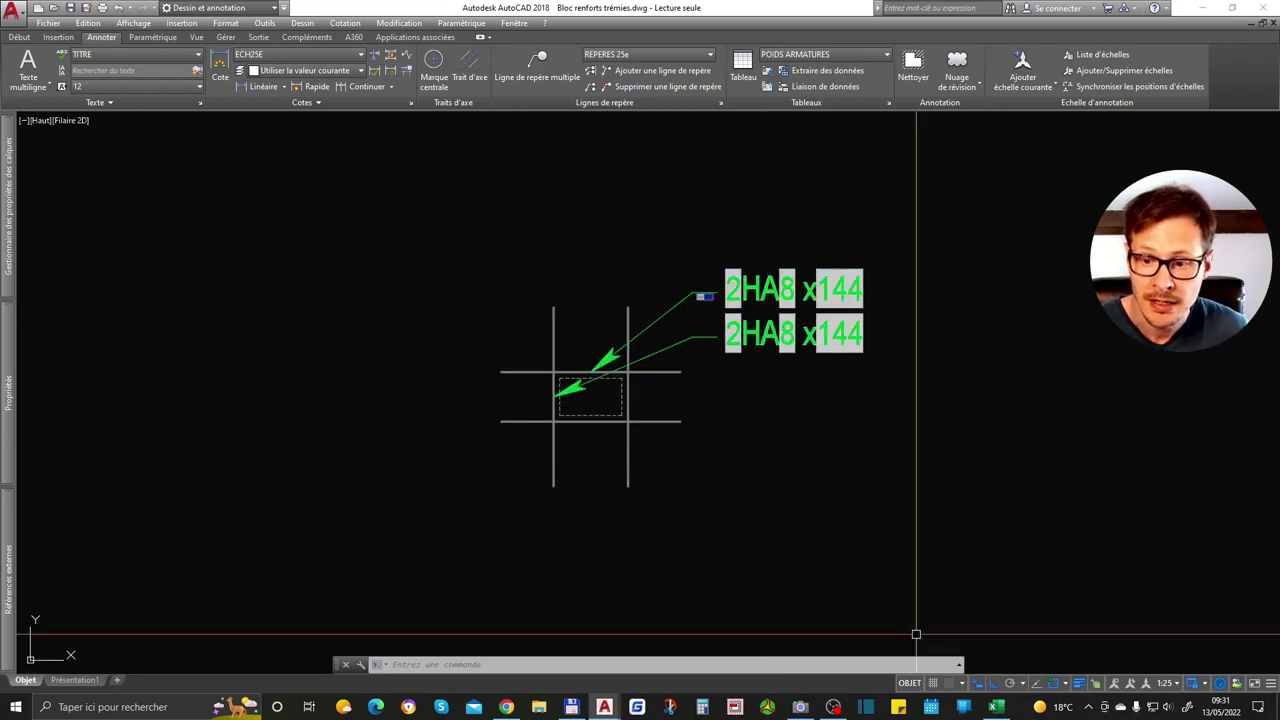
# Check the Excel calculator, then switch to the REPARTITION HA TS drawing
pyautogui.click(994, 708)
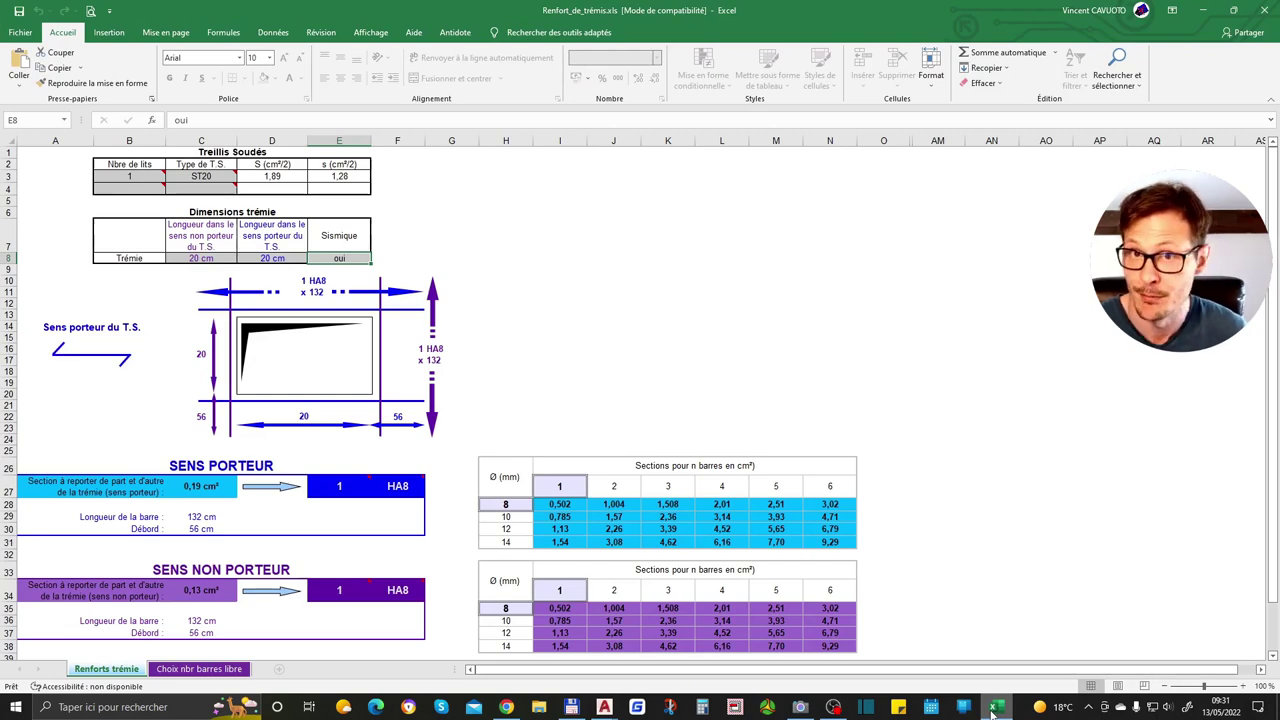
pyautogui.click(994, 709)
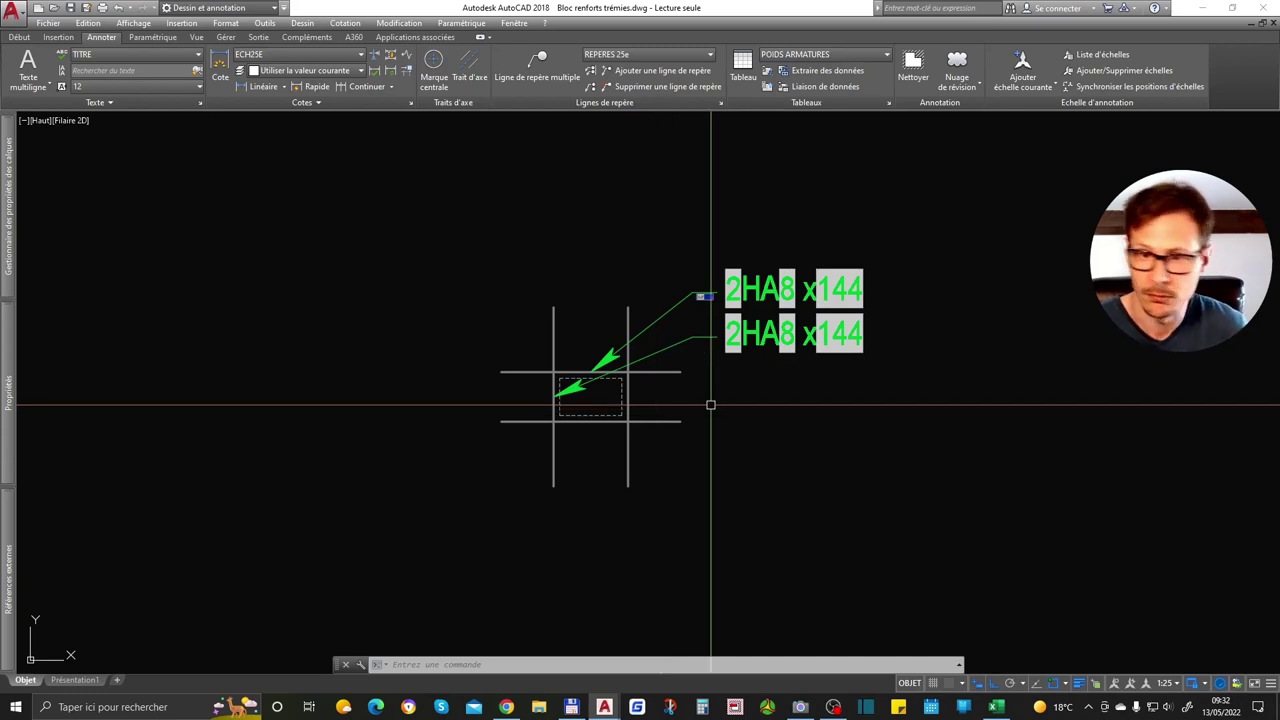
pyautogui.hotkey('ctrl', 'Tab')
pyautogui.hotkey('ctrl', 'Tab')
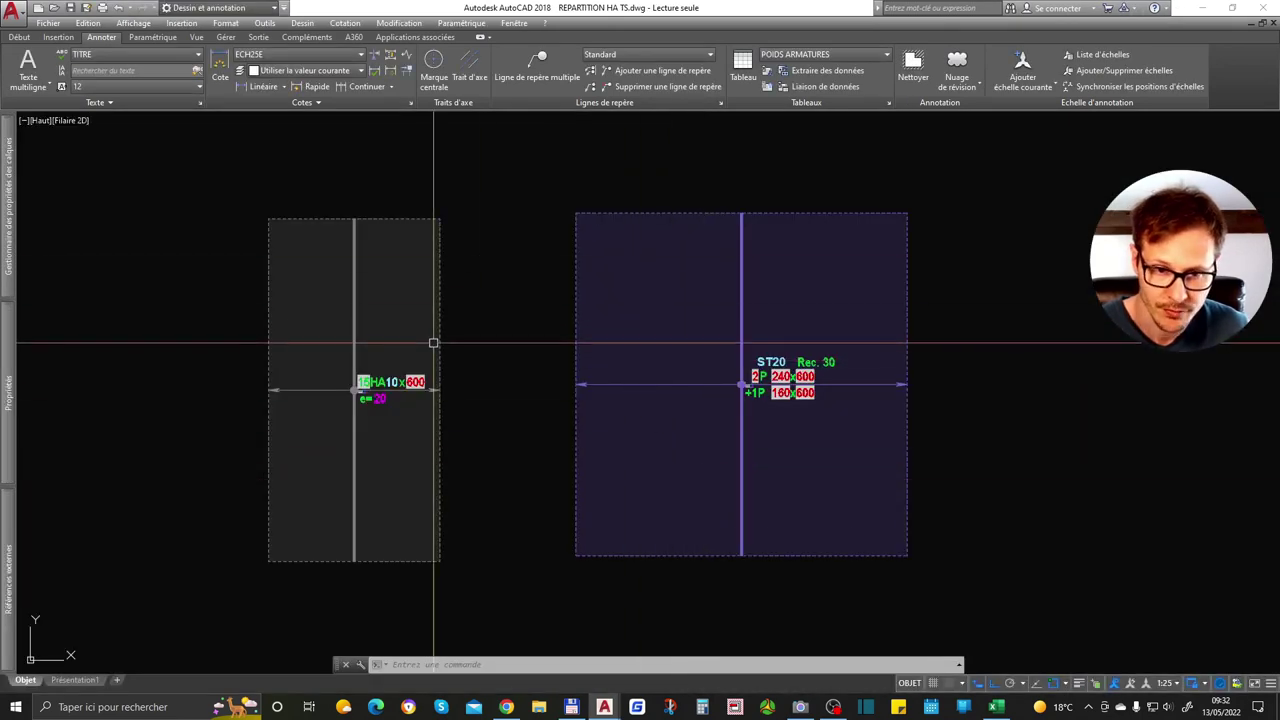
pyautogui.scroll(-6, 490, 345)
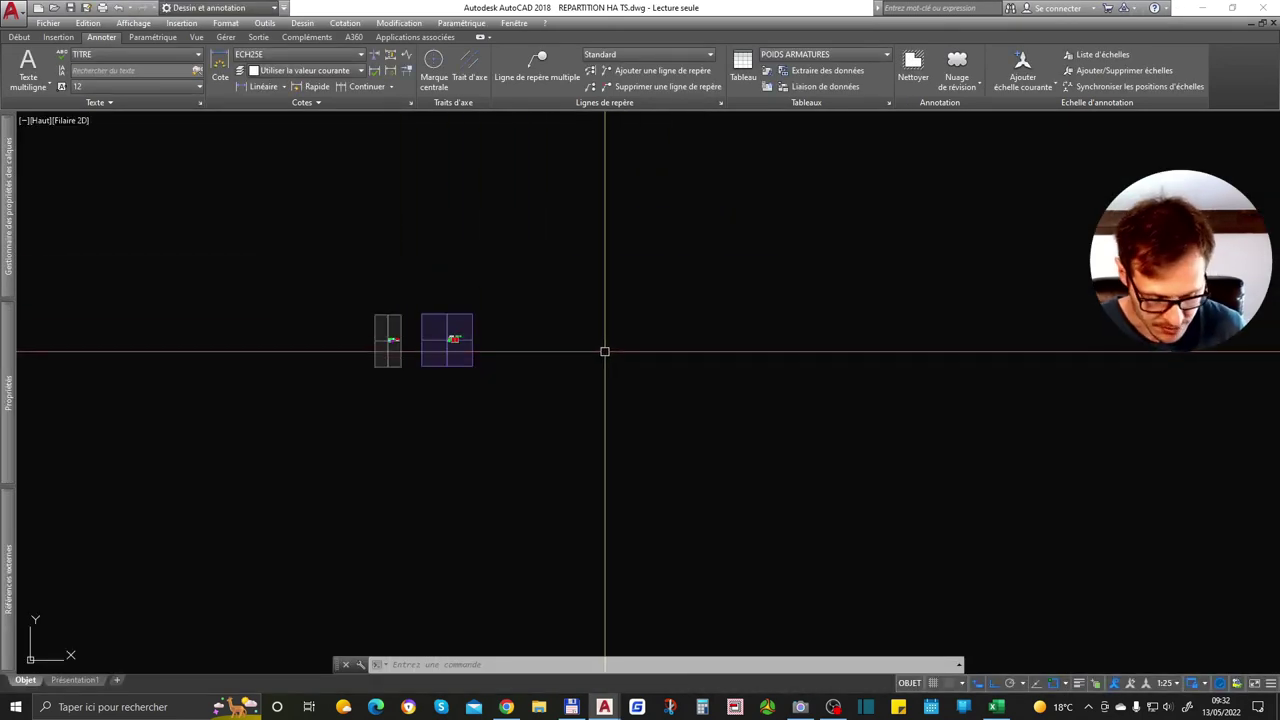
# Draw a closed four-corner multiline opening outline with ML, right of the blocks
pyautogui.write('ml')
pyautogui.press('Return')
pyautogui.click(500, 316)
pyautogui.scroll(4, 515, 323)
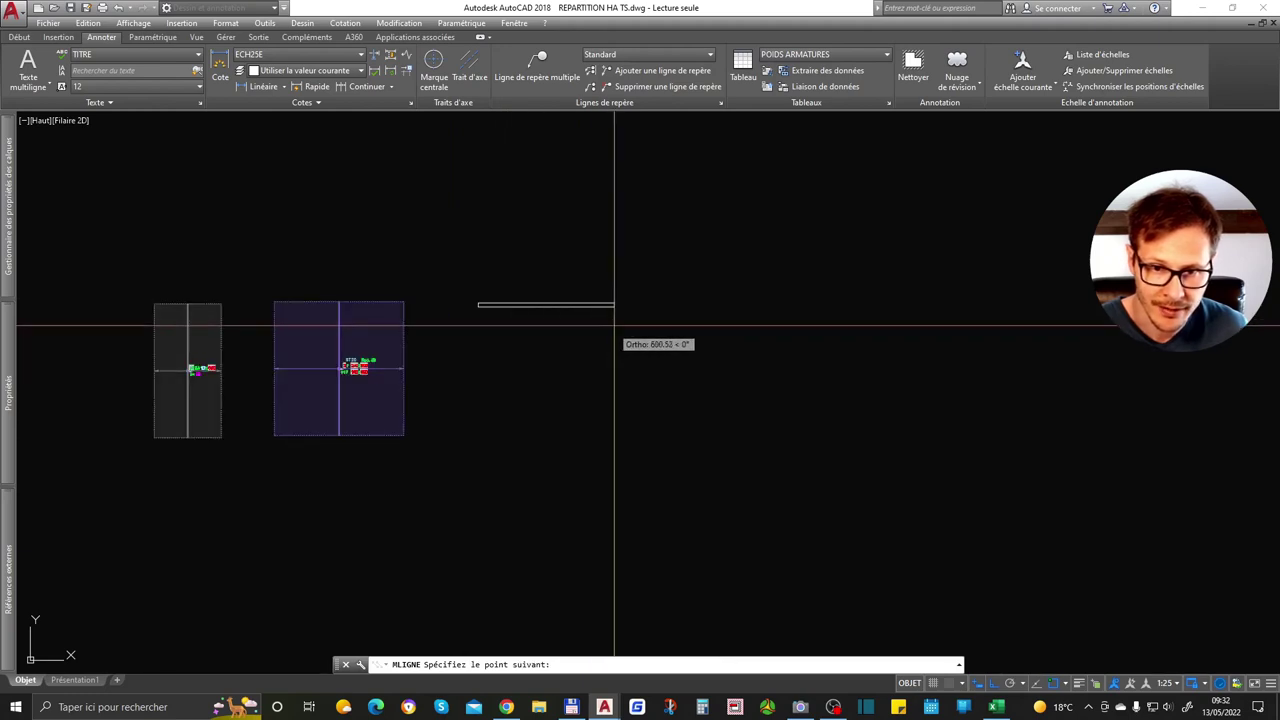
pyautogui.click(736, 316)
pyautogui.click(735, 391)
pyautogui.click(487, 391)
pyautogui.write('c')
pyautogui.press('Return')
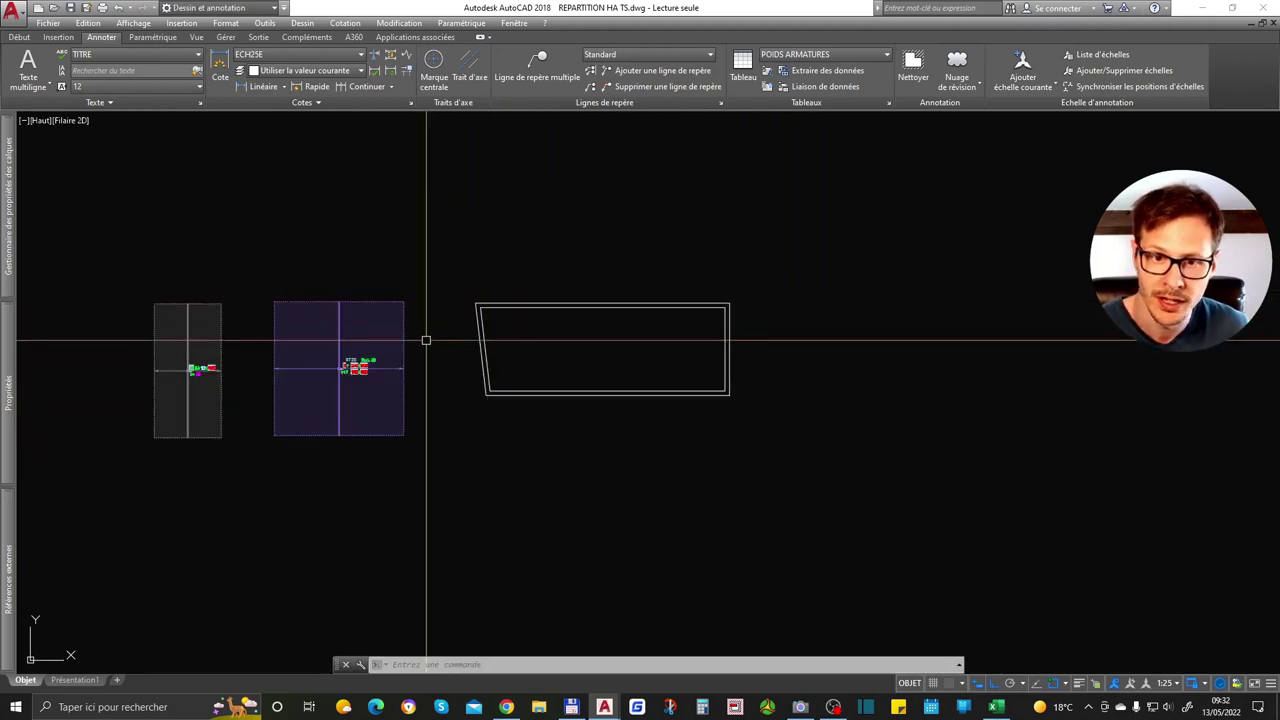
# Stretch the outline's slanted left edge with ETIRER so it becomes vertical
pyautogui.scroll(4, 491, 366)
pyautogui.write('et')
pyautogui.press('Return')
pyautogui.moveTo(517, 371); pyautogui.dragTo(480, 451)
pyautogui.press('Return')
pyautogui.click(495, 480)
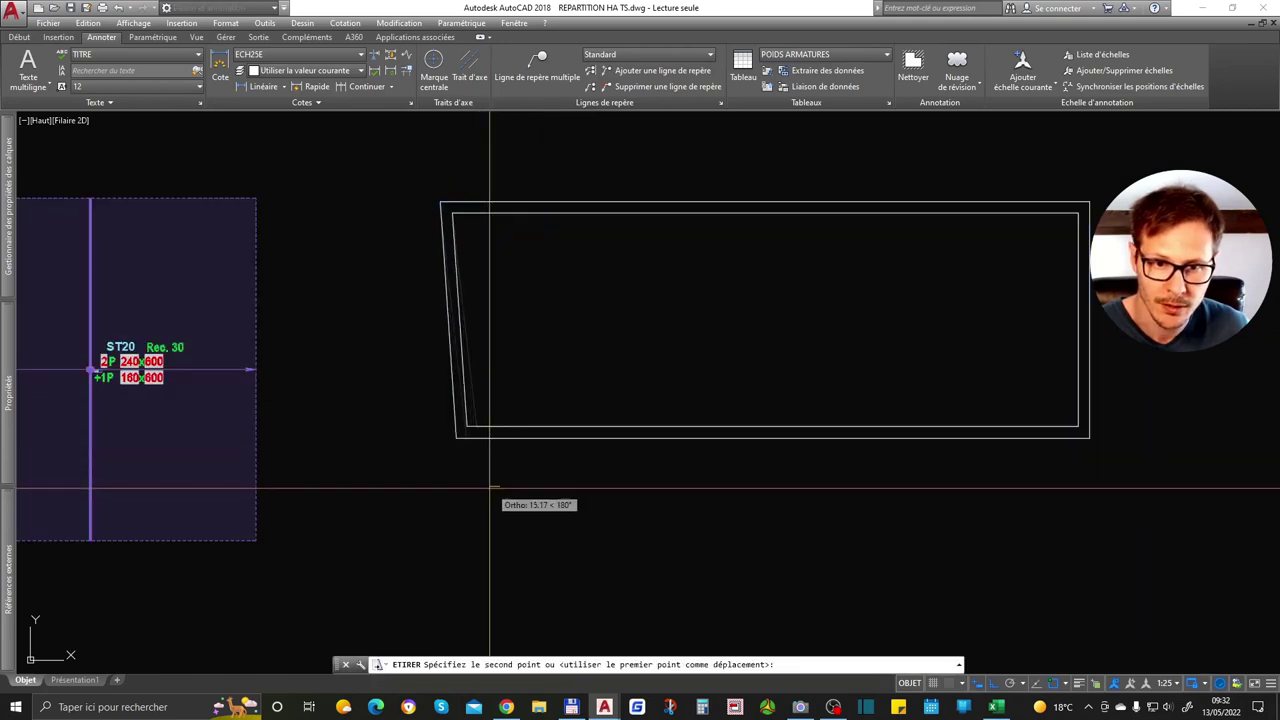
pyautogui.click(490, 489)
# Pan to show the blocks and opening, and select the ST20 mesh block
pyautogui.scroll(-2, 560, 389)
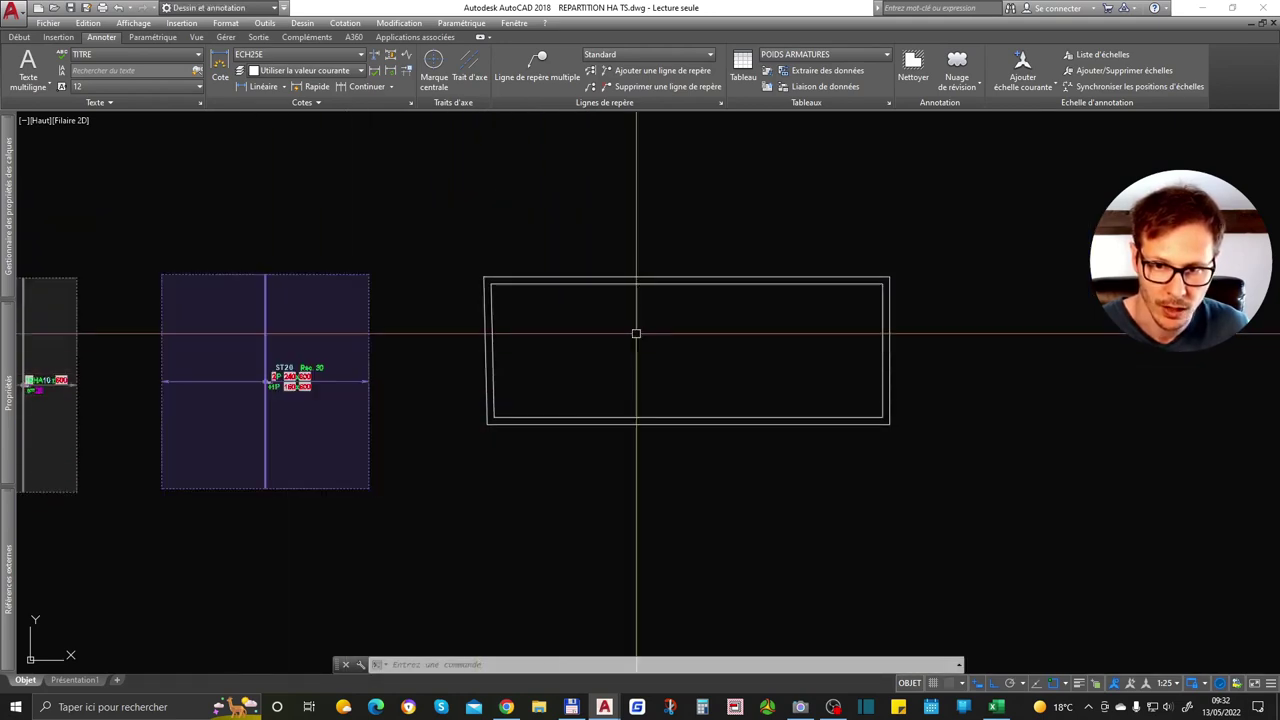
pyautogui.moveTo(229, 376); pyautogui.dragTo(366, 371, button='middle')
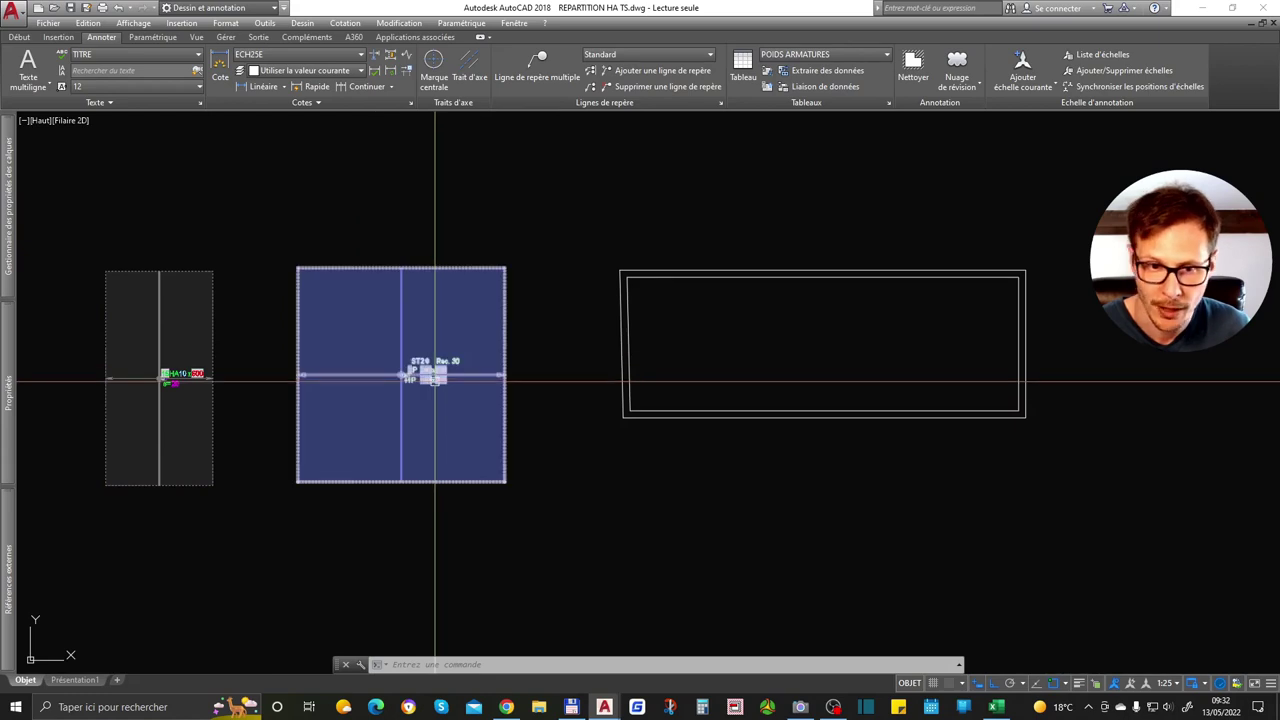
pyautogui.click(419, 377)
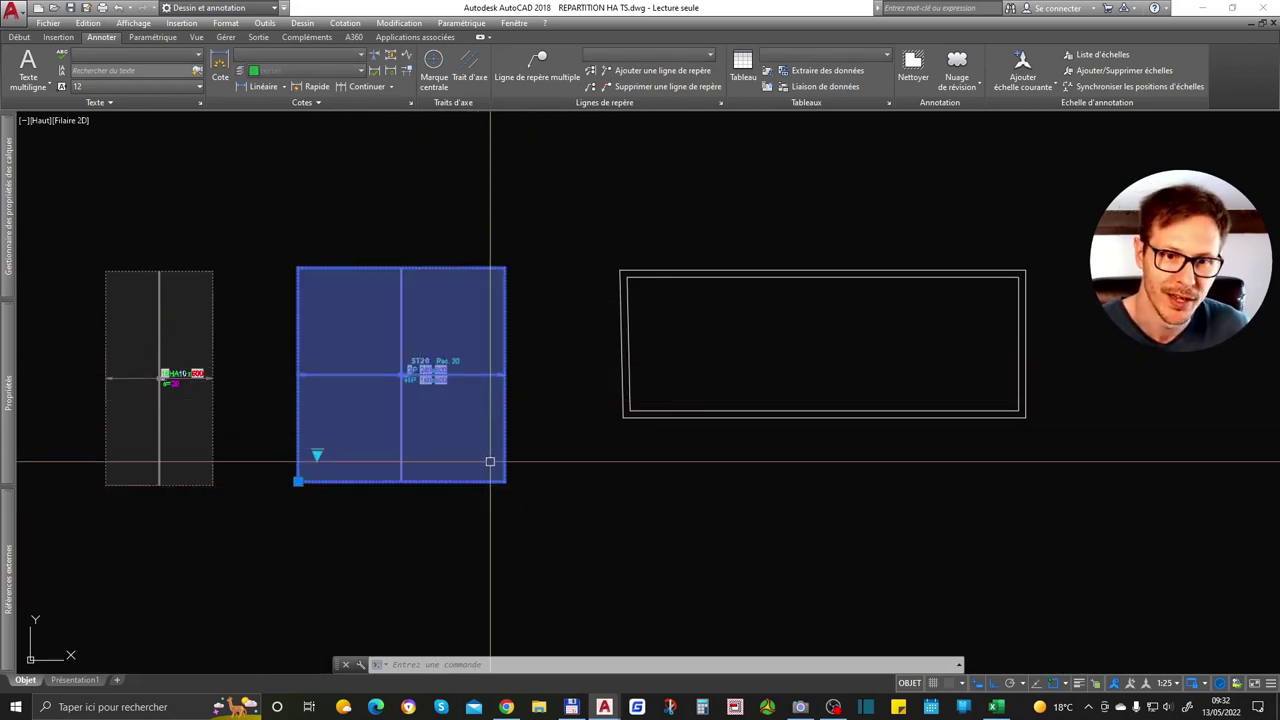
# Copy the ST20 mesh block onto the left end of the new opening
pyautogui.write('co')
pyautogui.press('Return')
pyautogui.click(430, 465)
pyautogui.click(702, 465)
pyautogui.press('Escape')
pyautogui.click(691, 384)
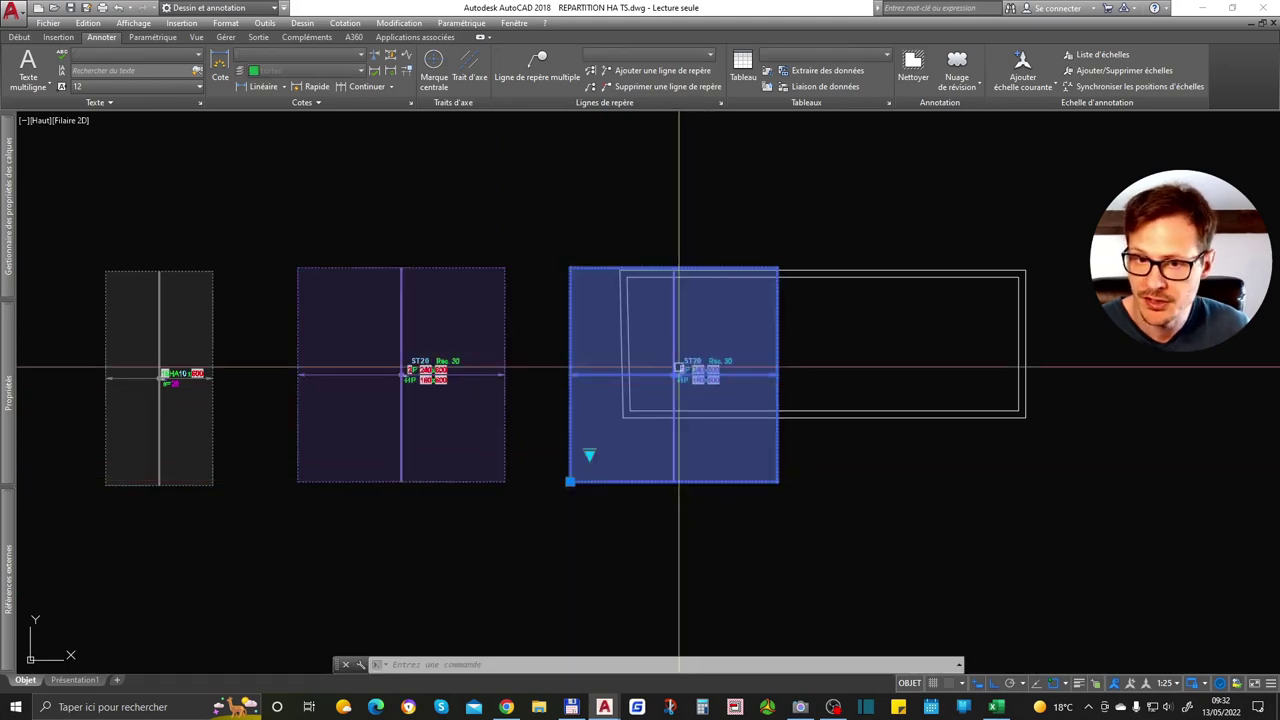
# Set the copied mesh's layer option to Nappe basse (bottom layer)
pyautogui.click(589, 454)
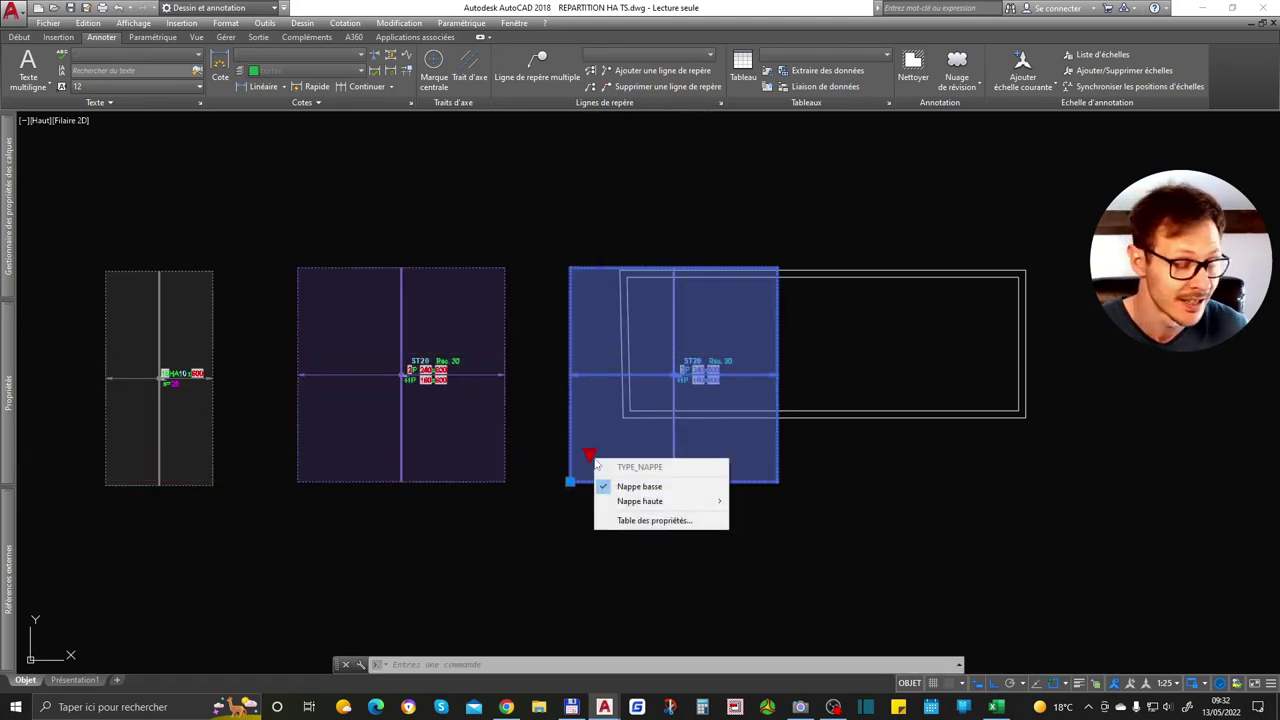
pyautogui.moveTo(640, 501)
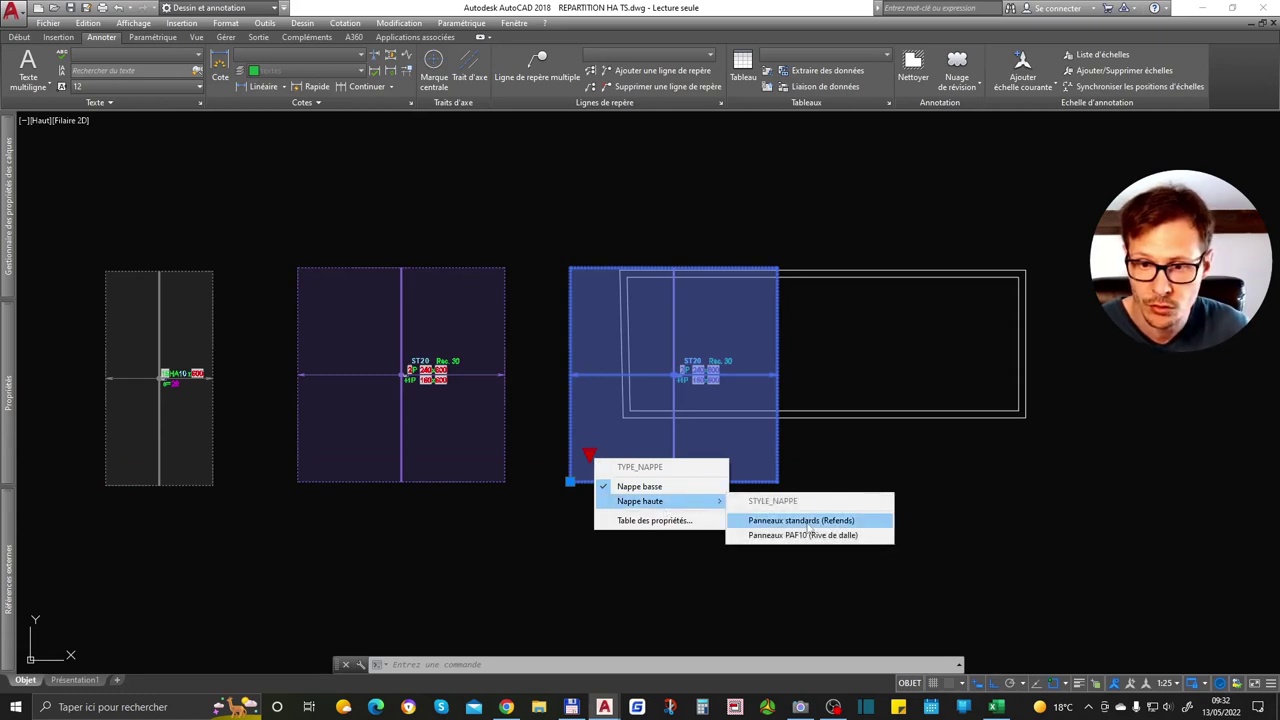
pyautogui.click(808, 526)
pyautogui.scroll(4, 660, 470)
pyautogui.scroll(2, 660, 470)
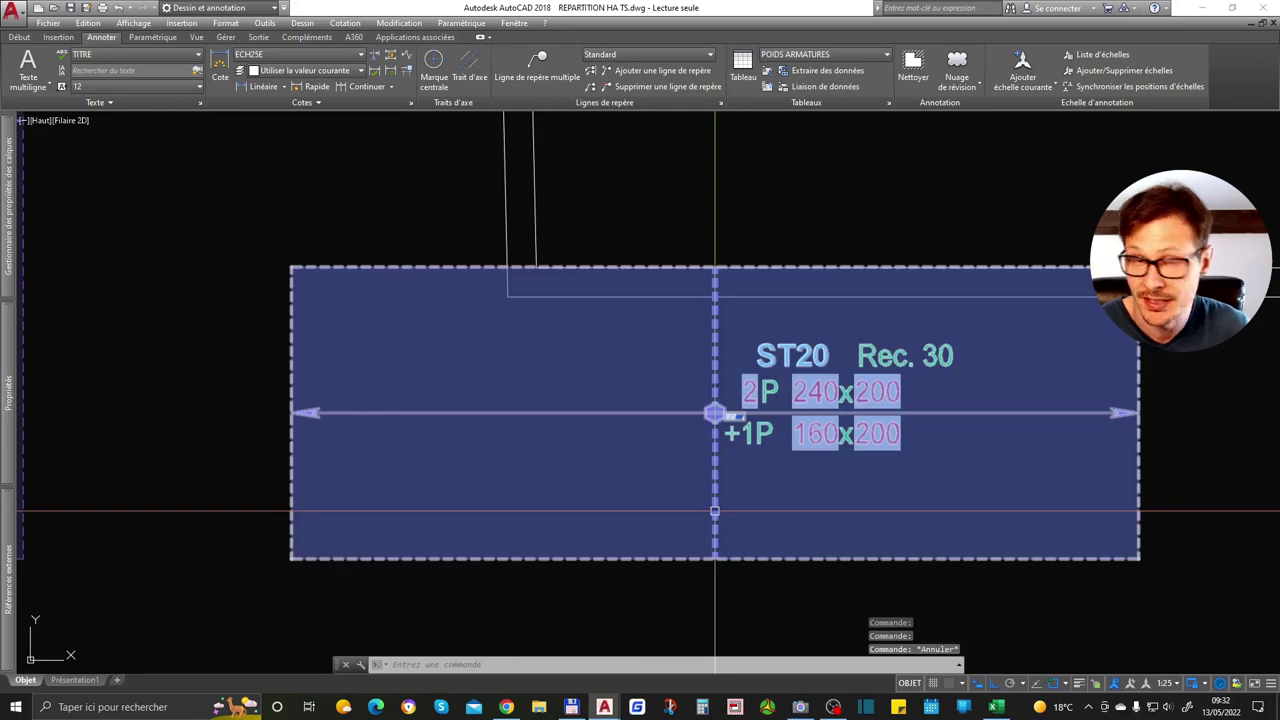
pyautogui.scroll(-5, 531, 409)
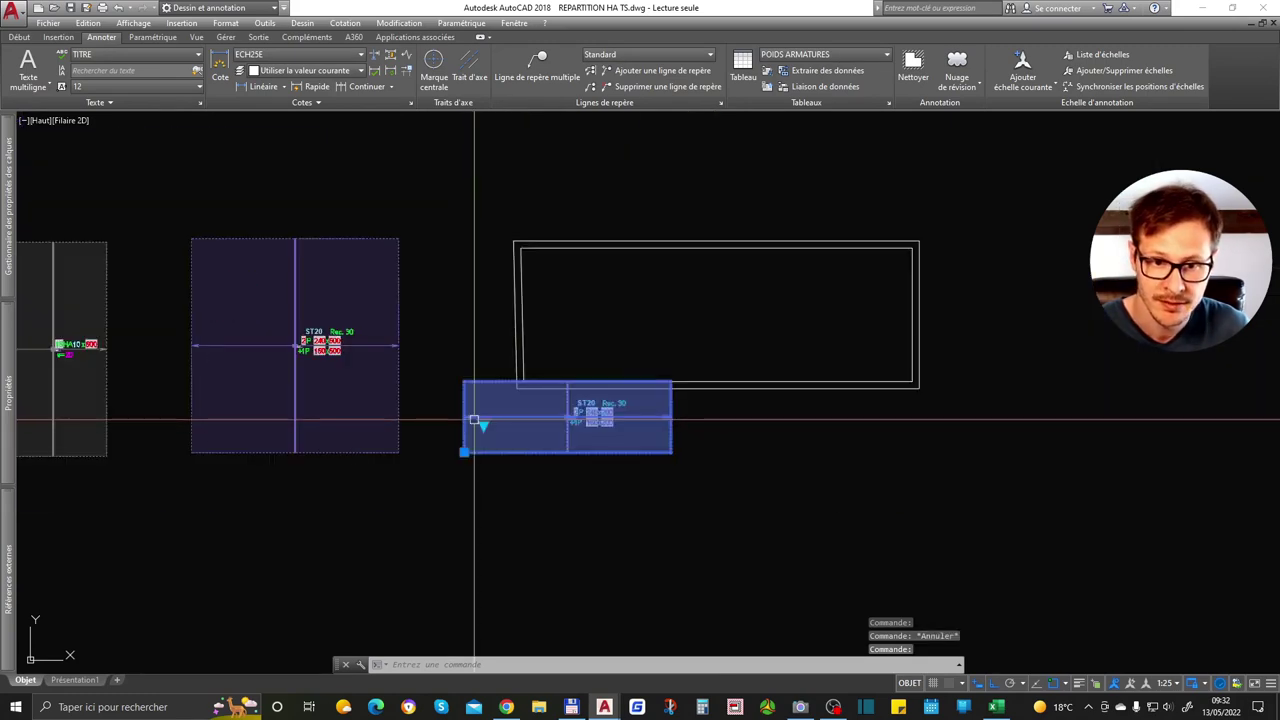
pyautogui.click(483, 425)
pyautogui.click(528, 462)
pyautogui.scroll(3, 615, 370)
pyautogui.scroll(-3, 622, 370)
# Explode the copied mesh block with DECOMPOS
pyautogui.write('de')
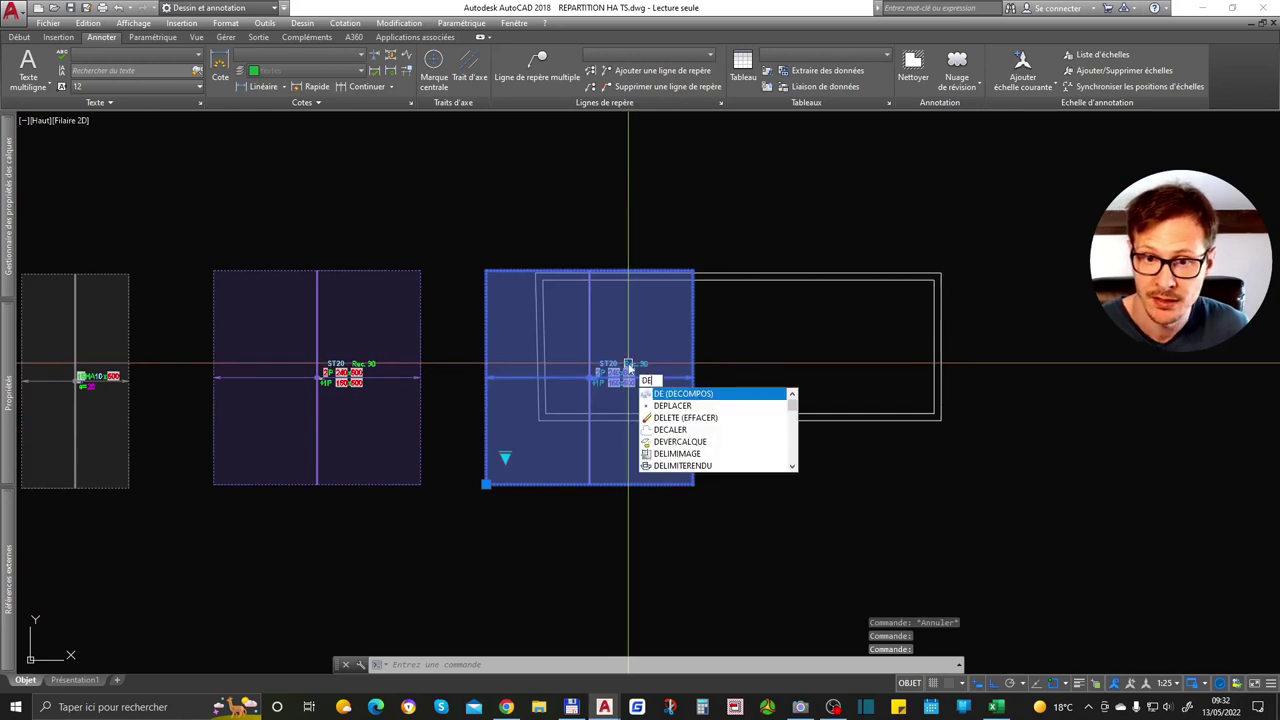
pyautogui.press('Return')
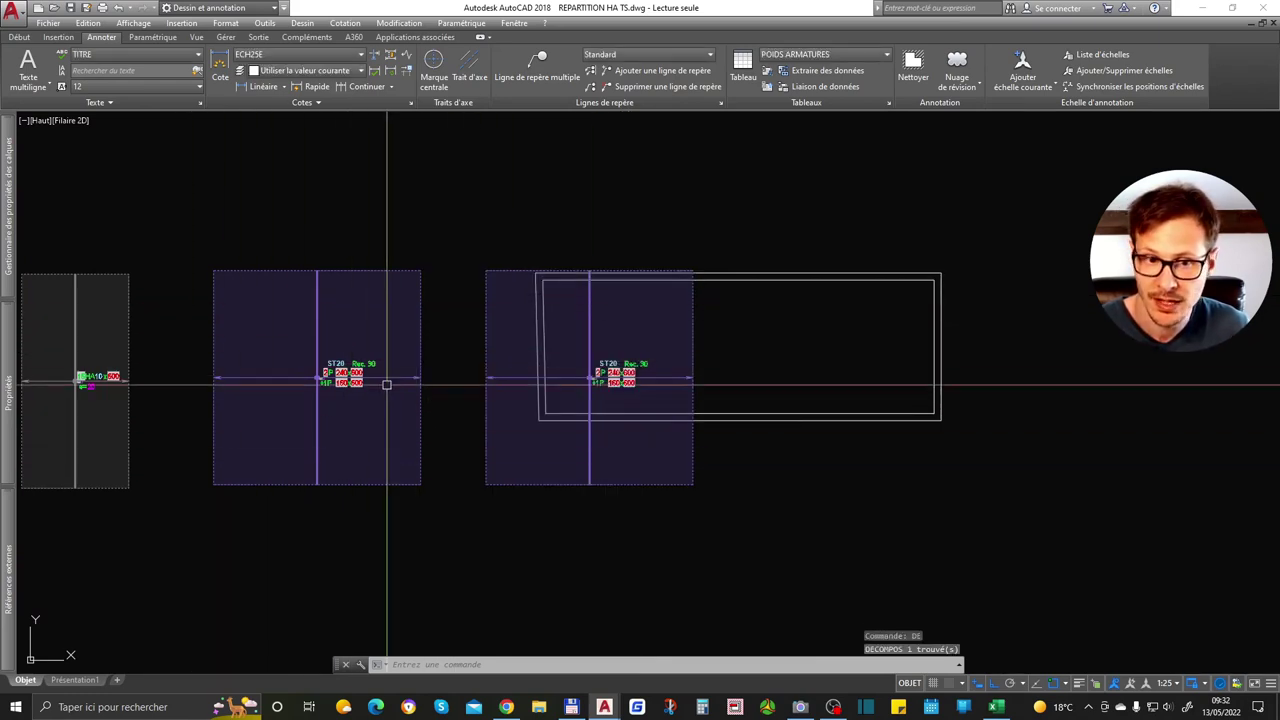
pyautogui.click(627, 376)
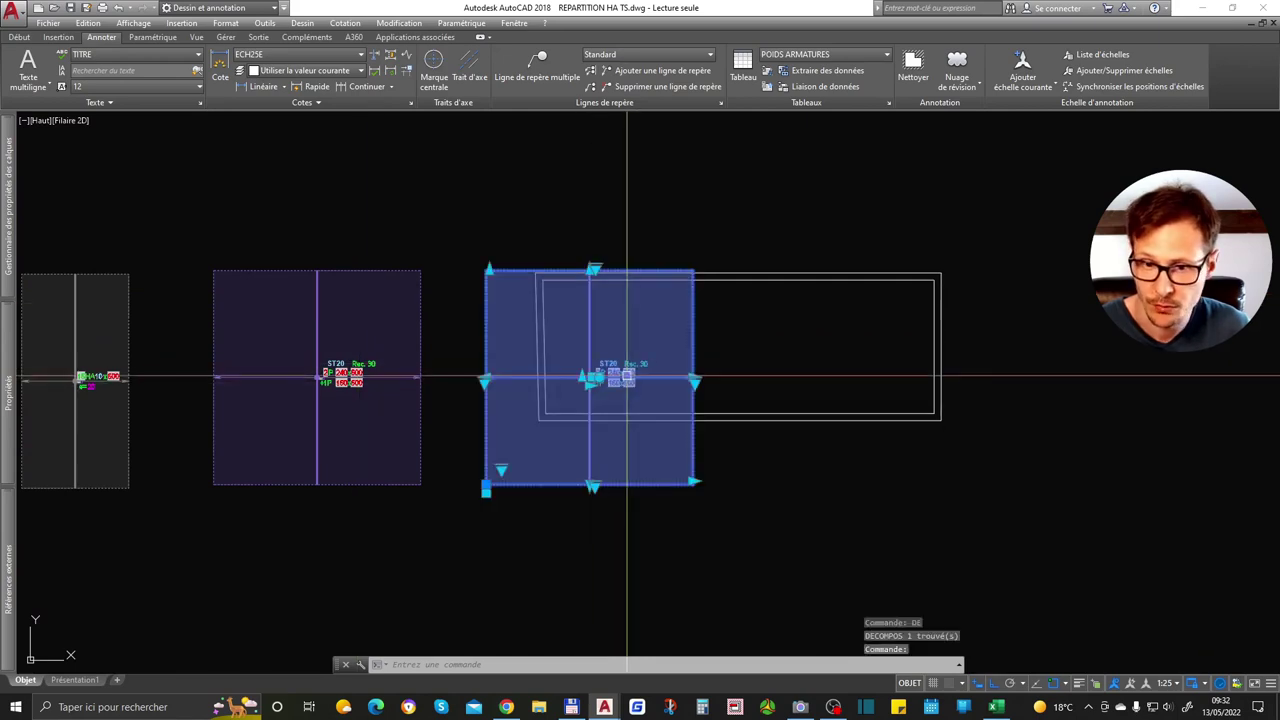
pyautogui.scroll(4, 627, 376)
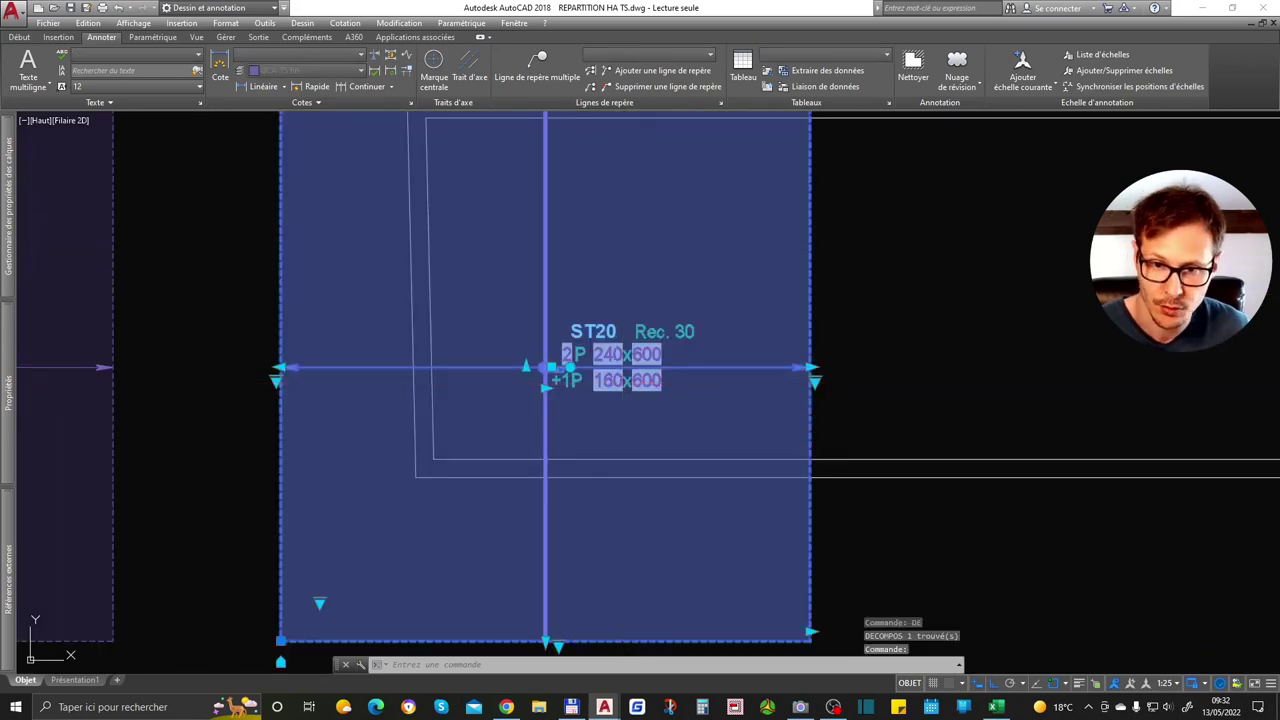
pyautogui.scroll(-4, 615, 345)
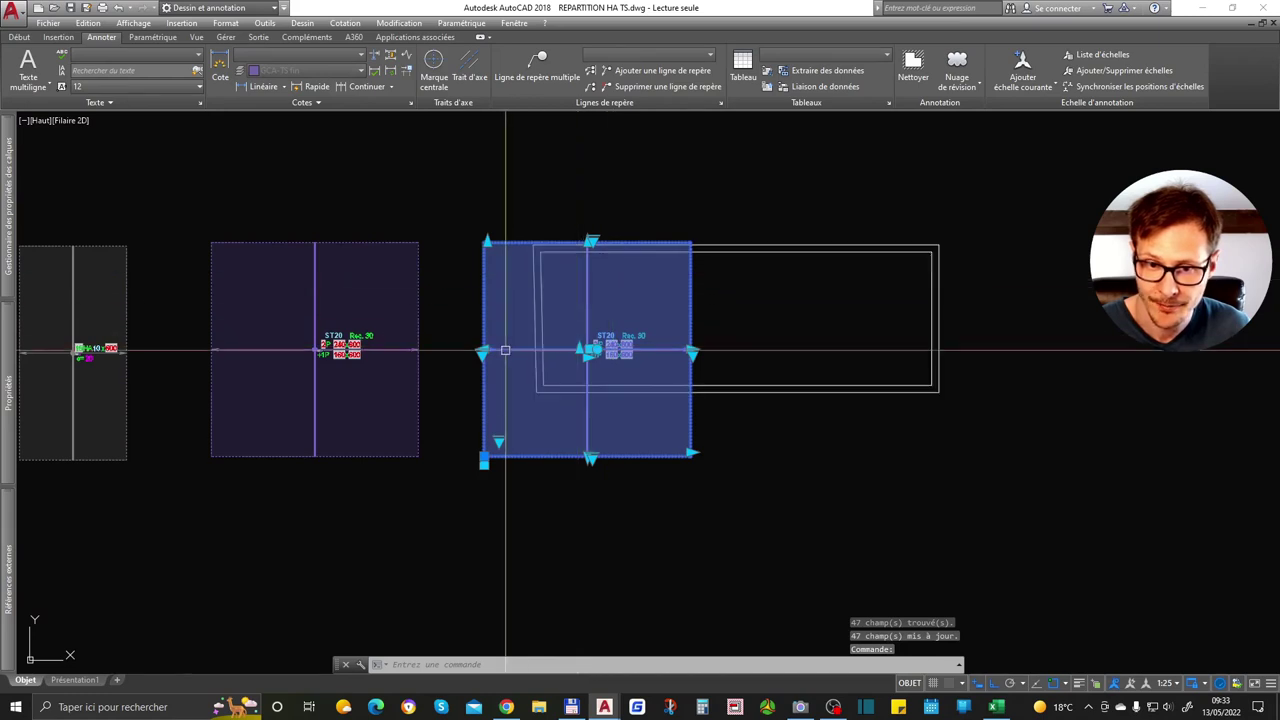
# Switch the mesh to ST35 and stretch it to the opening's right and top edges
pyautogui.click(498, 442)
pyautogui.moveTo(560, 467)
pyautogui.moveTo(679, 604)
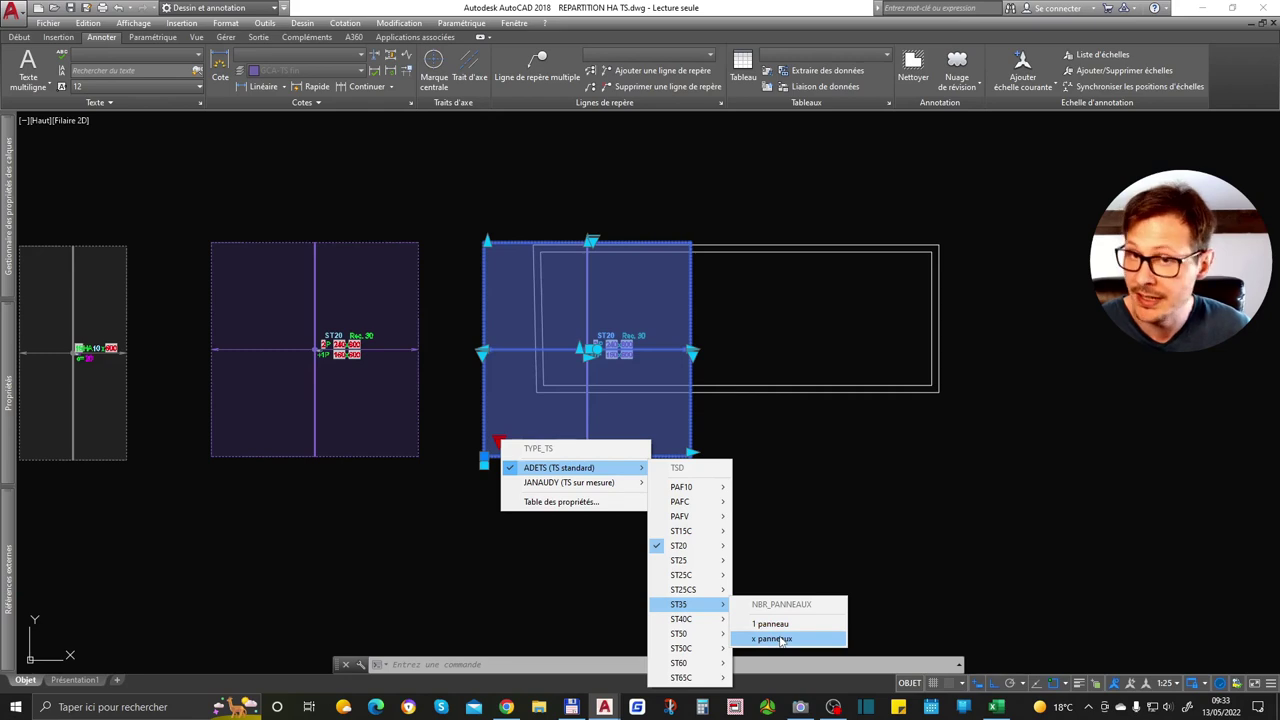
pyautogui.click(782, 640)
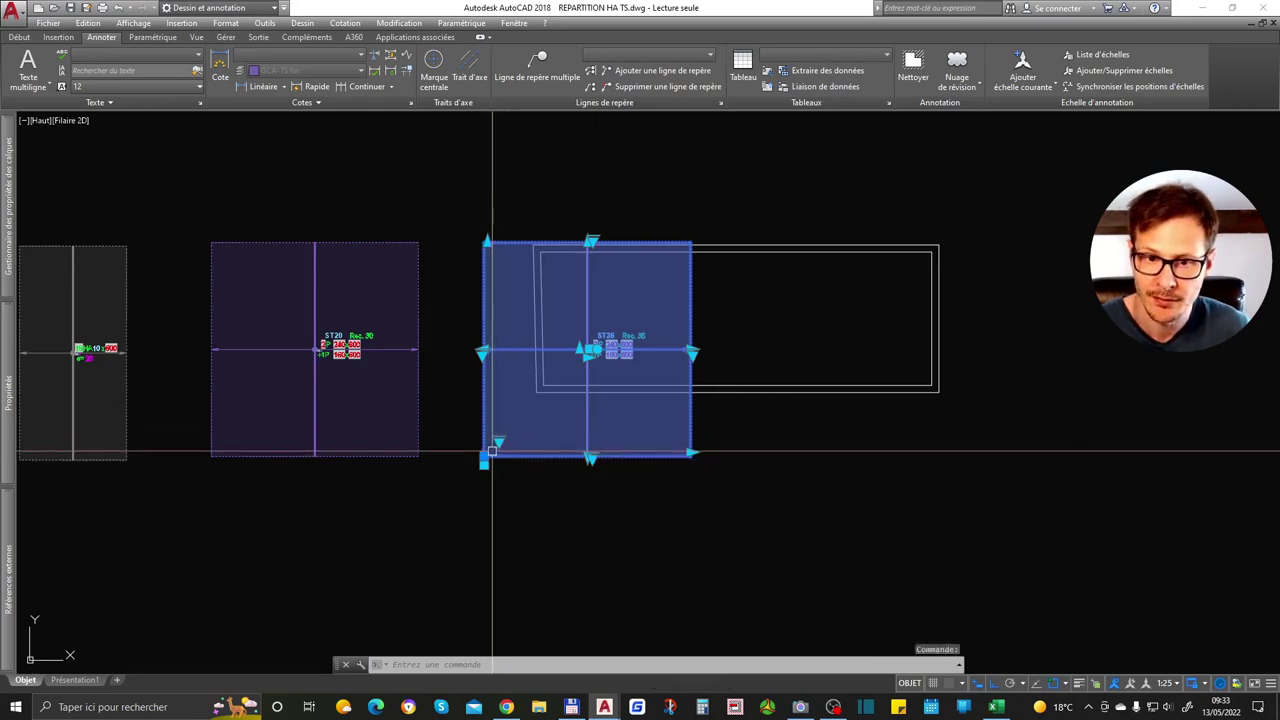
pyautogui.click(484, 459)
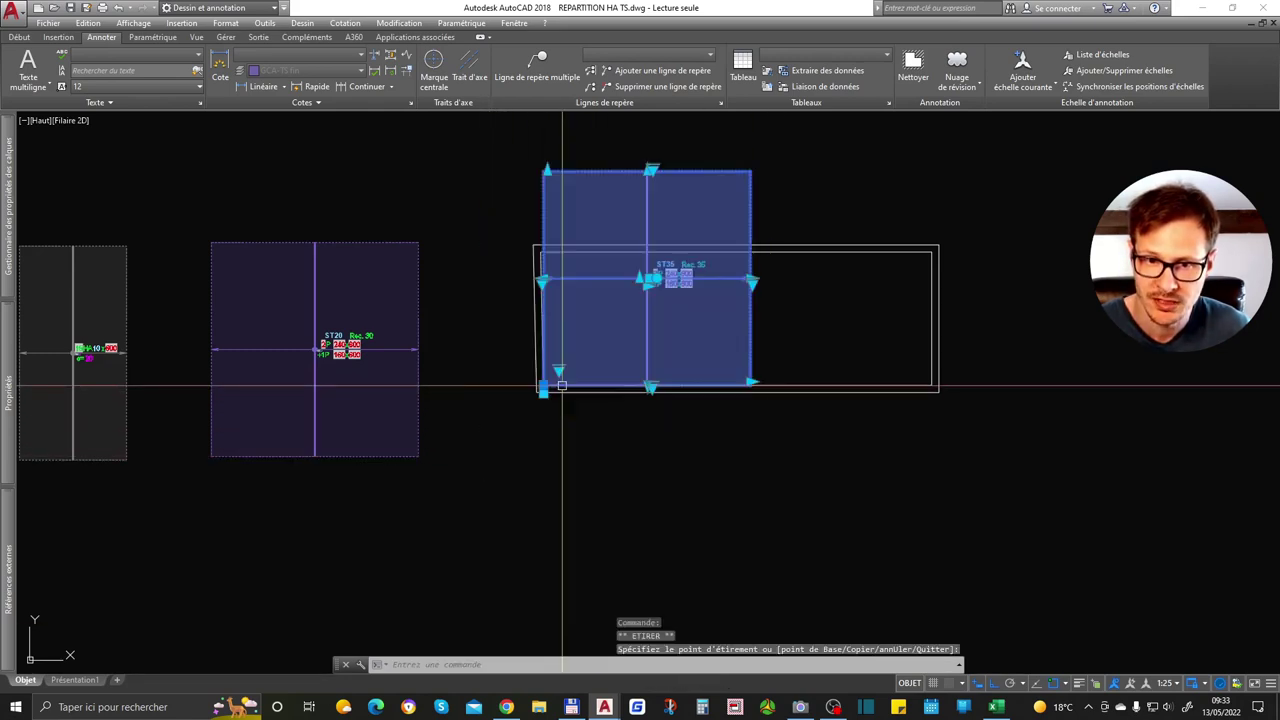
pyautogui.click(933, 383)
pyautogui.click(741, 172)
pyautogui.click(547, 170)
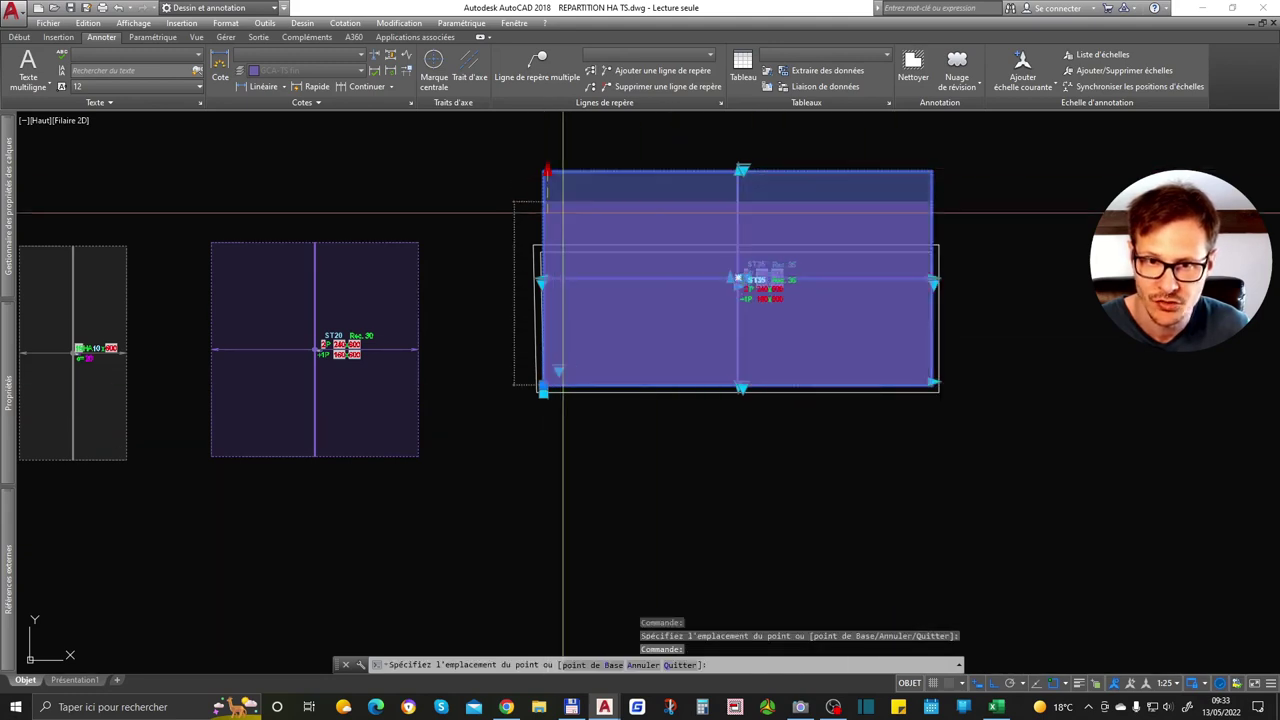
pyautogui.click(583, 260)
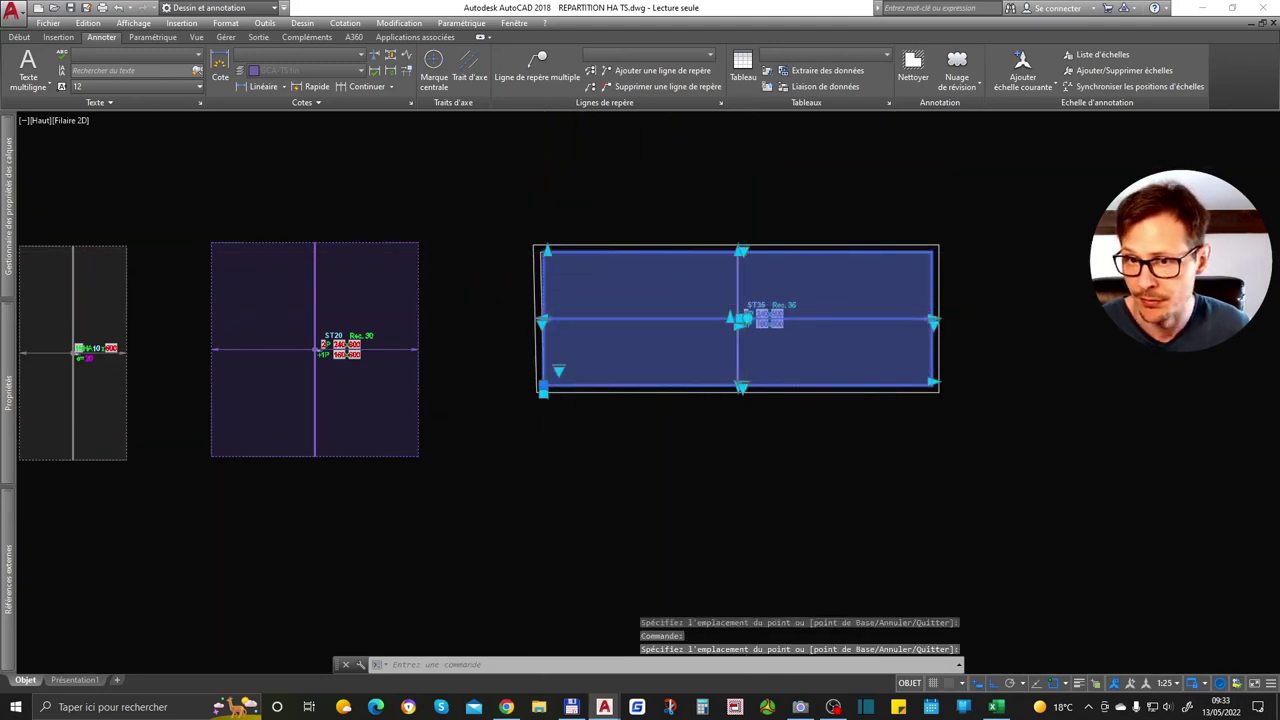
# Recalculate the block's panels for the new mesh size
pyautogui.scroll(4, 720, 257)
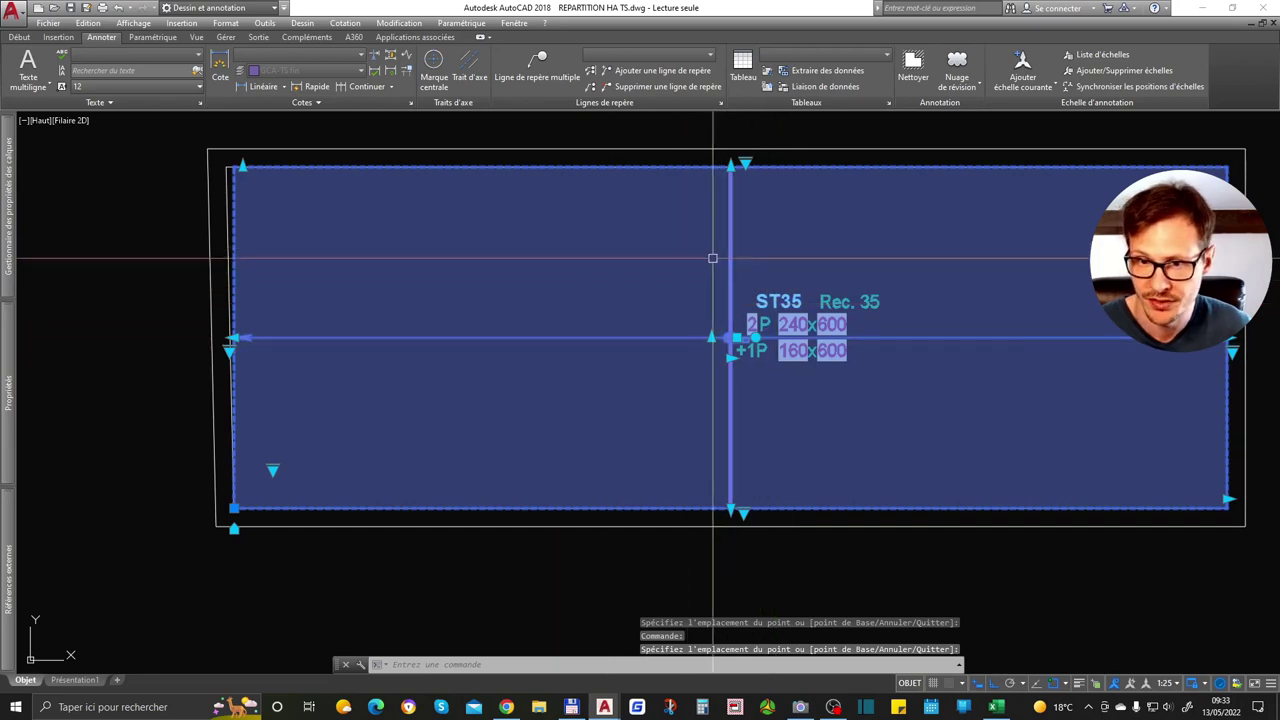
pyautogui.click(737, 343)
pyautogui.click(790, 375)
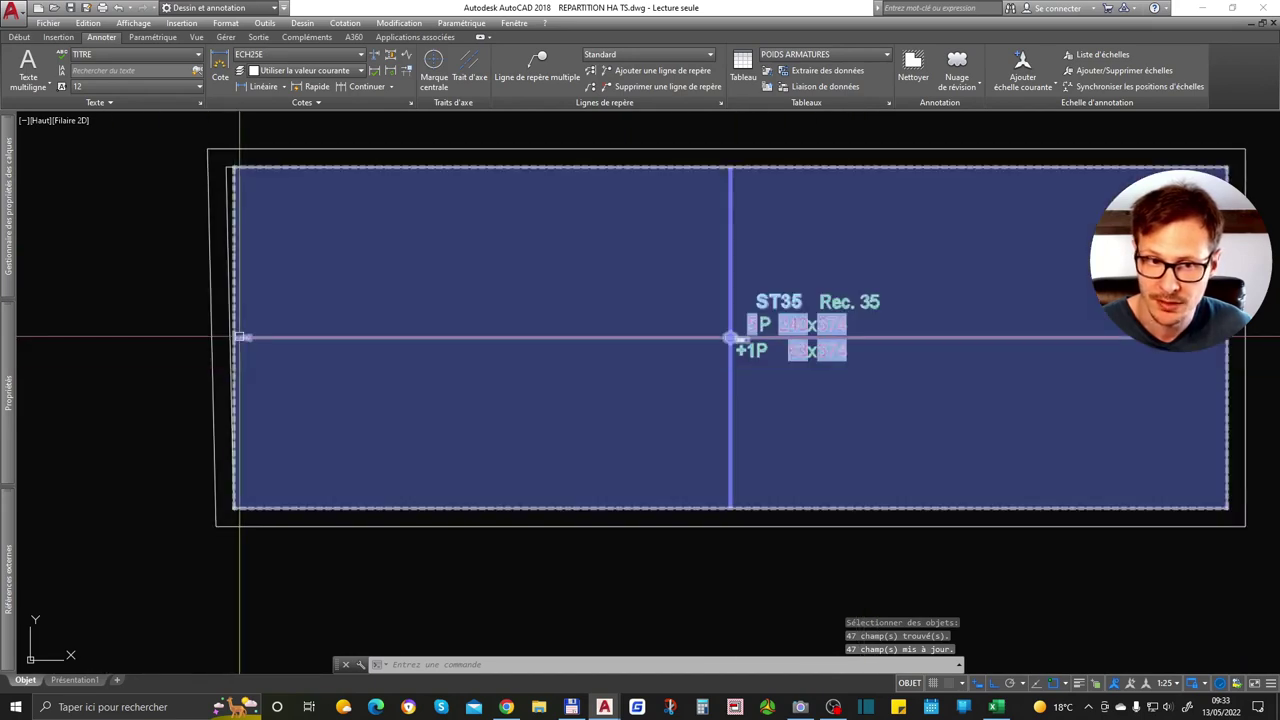
# Anchor the ST35 mesh at 35 cm with 'Ancrer le TS de 35 cm'
pyautogui.click(240, 338)
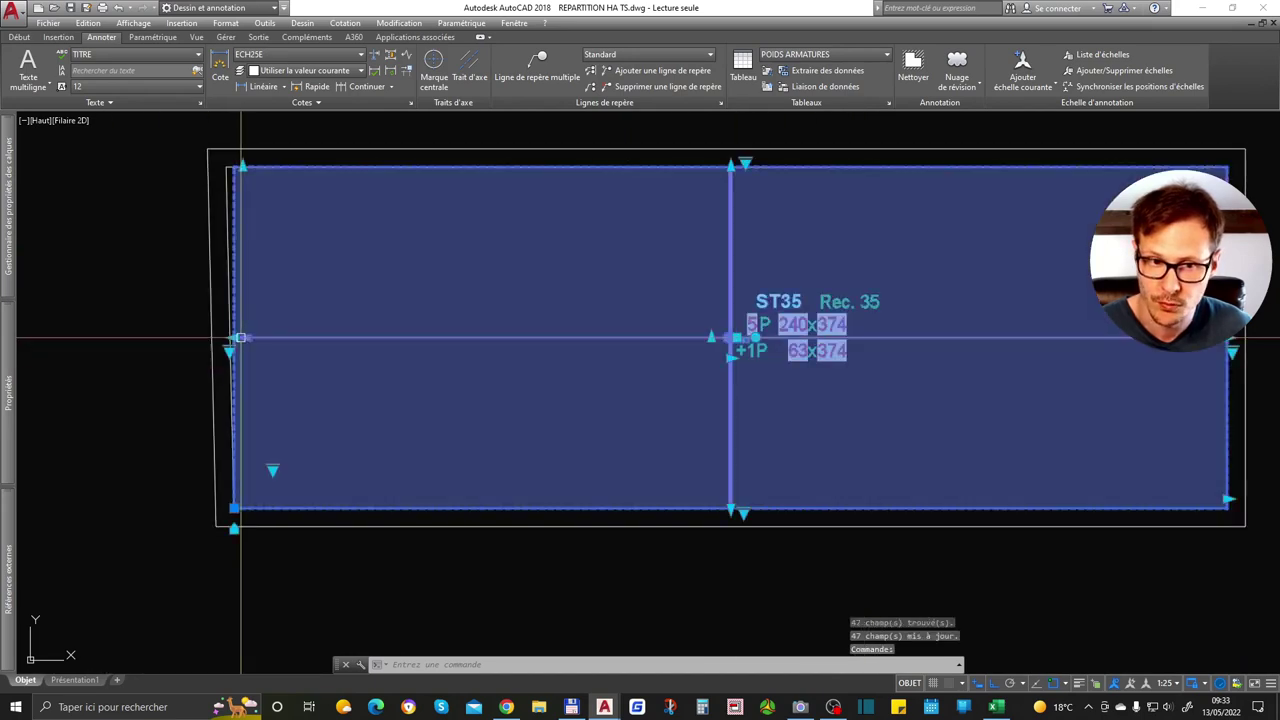
pyautogui.click(234, 508)
pyautogui.scroll(2, 234, 508)
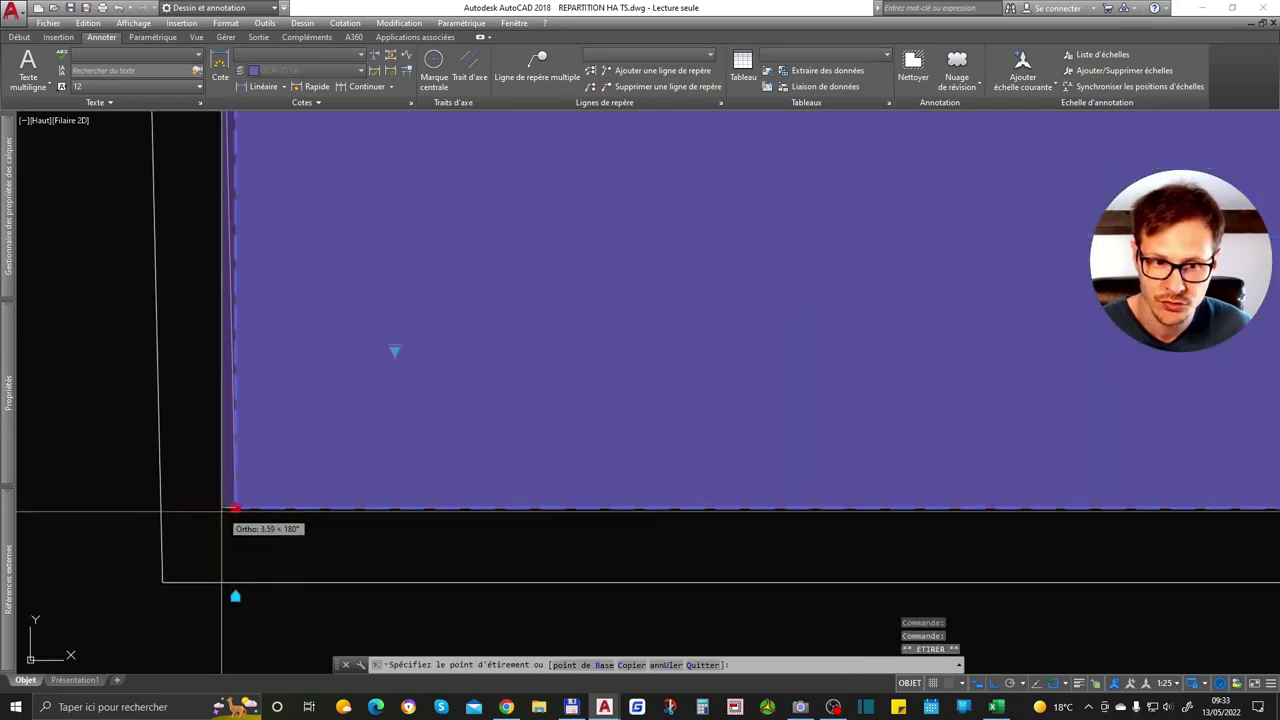
pyautogui.scroll(-2, 150, 480)
pyautogui.scroll(-2, 137, 476)
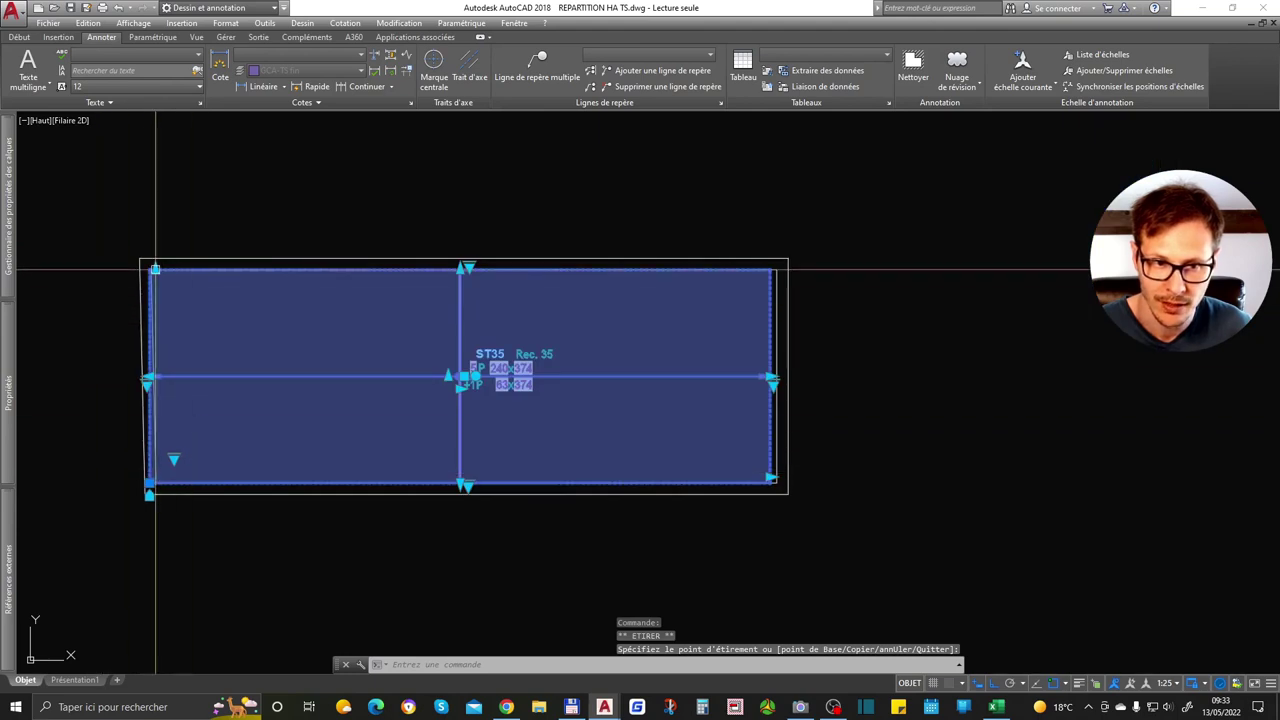
pyautogui.scroll(2, 774, 473)
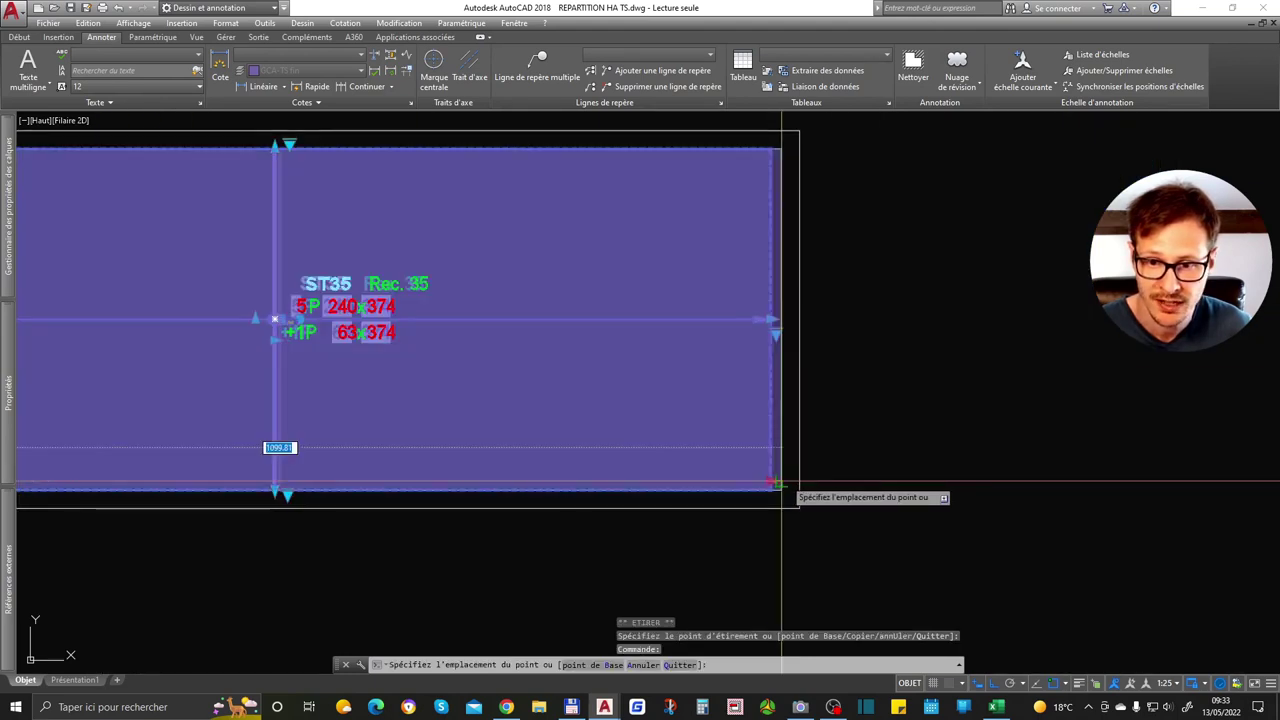
pyautogui.click(782, 330)
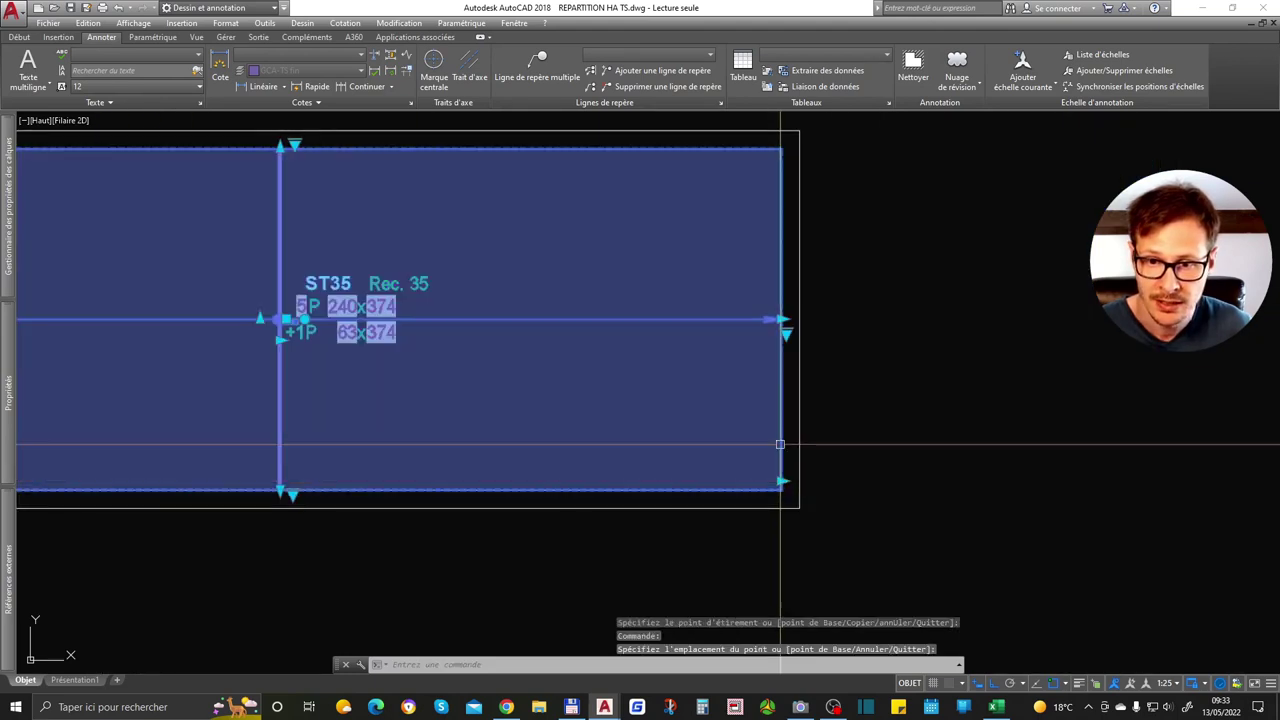
pyautogui.click(786, 334)
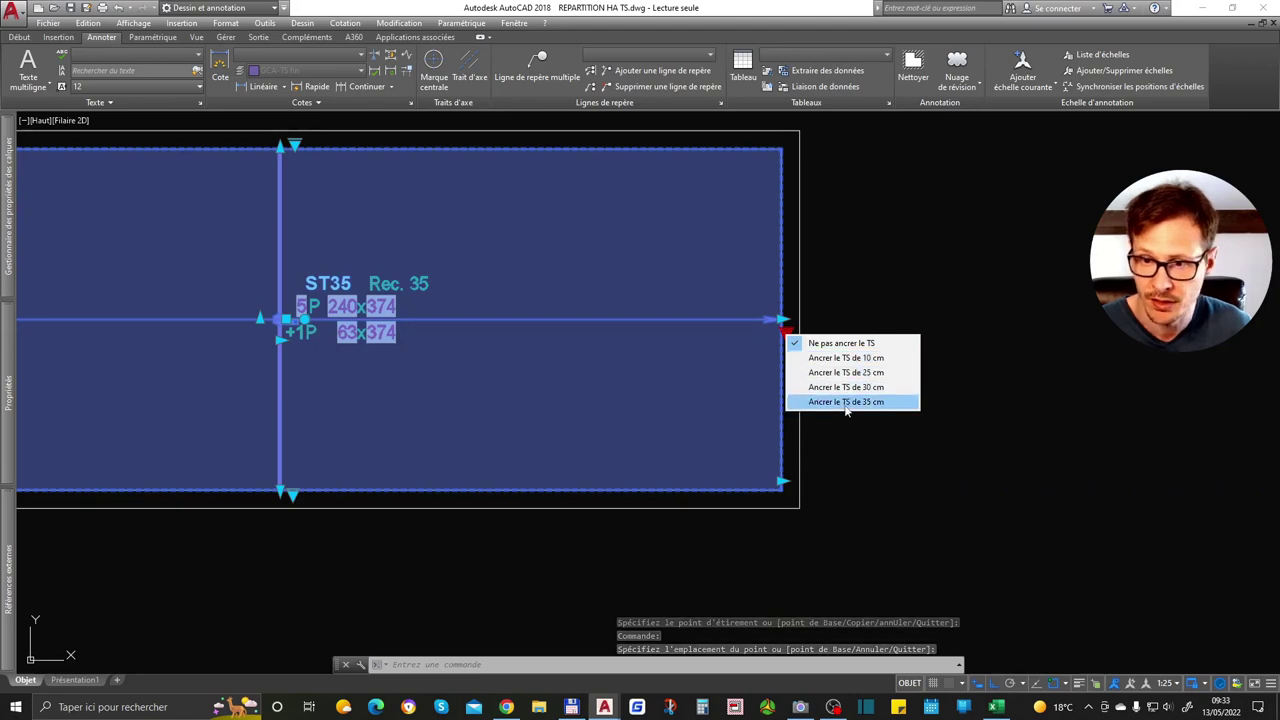
pyautogui.click(846, 401)
# Stretch the block's right side by 60
pyautogui.click(786, 330)
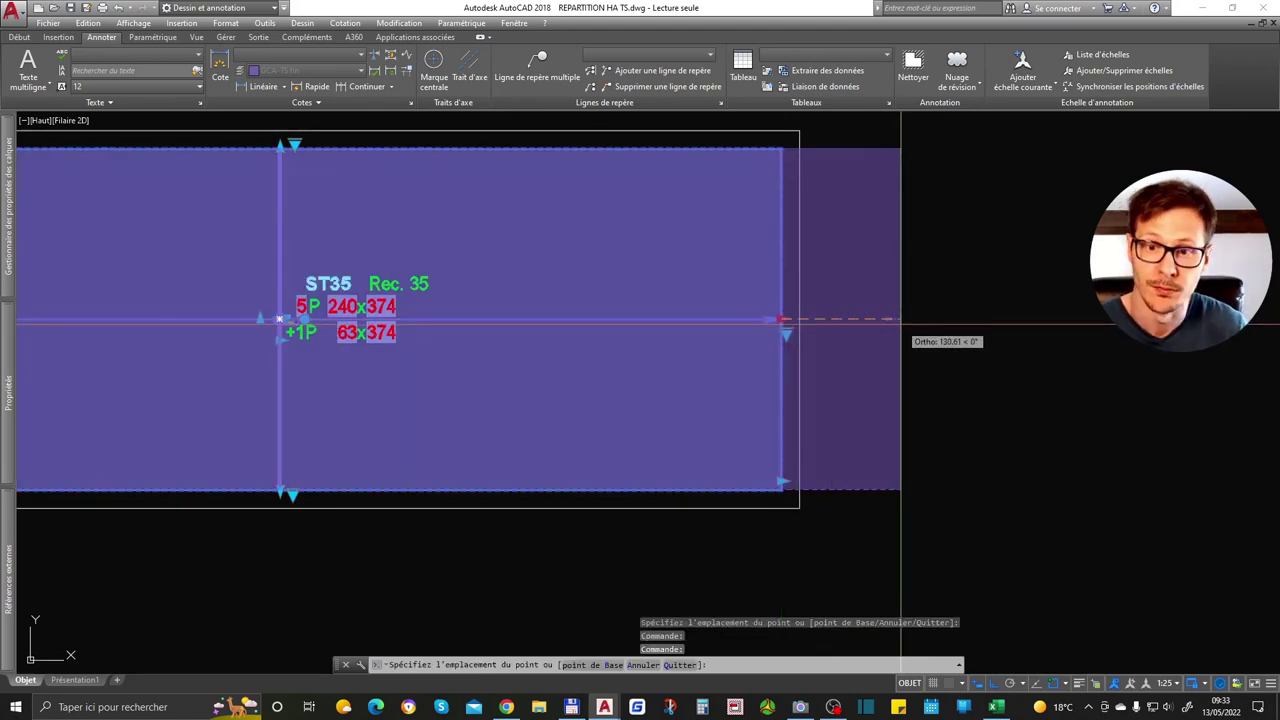
pyautogui.write('60')
pyautogui.press('Return')
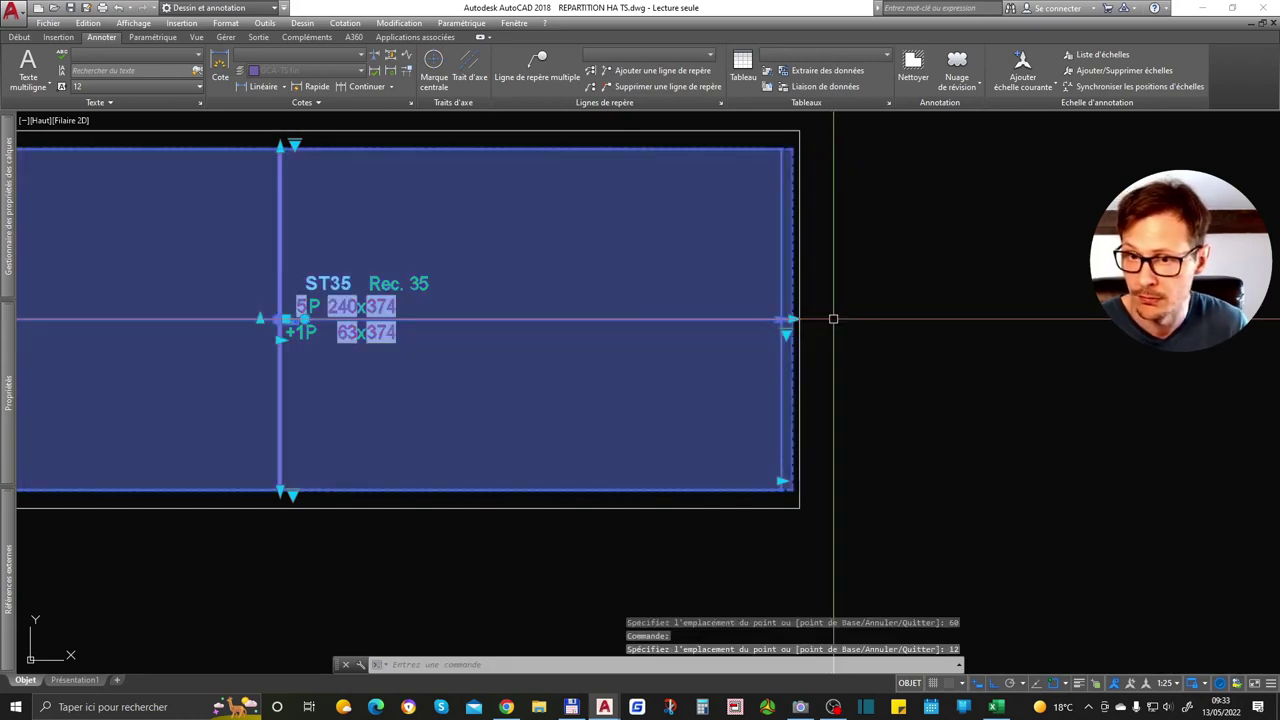
pyautogui.scroll(-3, 836, 319)
pyautogui.scroll(4, 757, 286)
# Stretch two further edges of the block, including the bottom, by 12 each
pyautogui.click(640, 290)
pyautogui.write('12')
pyautogui.press('Return')
pyautogui.click(634, 271)
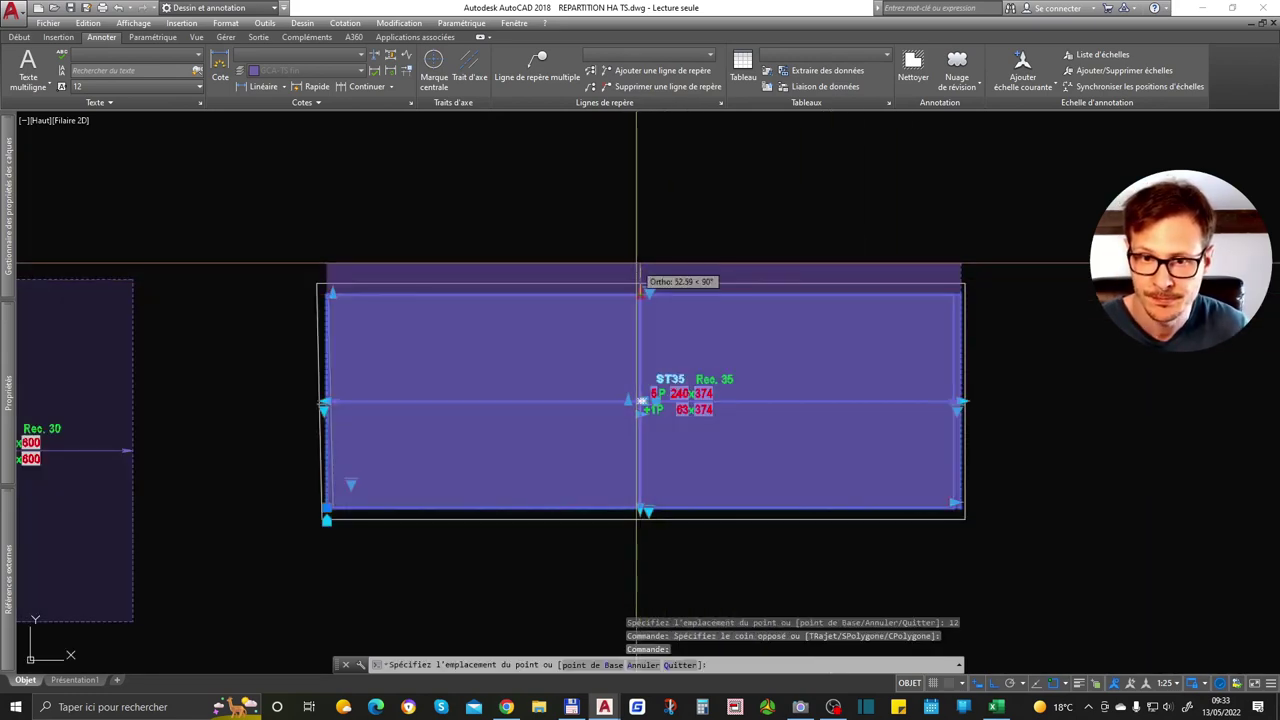
pyautogui.click(670, 428)
pyautogui.click(640, 508)
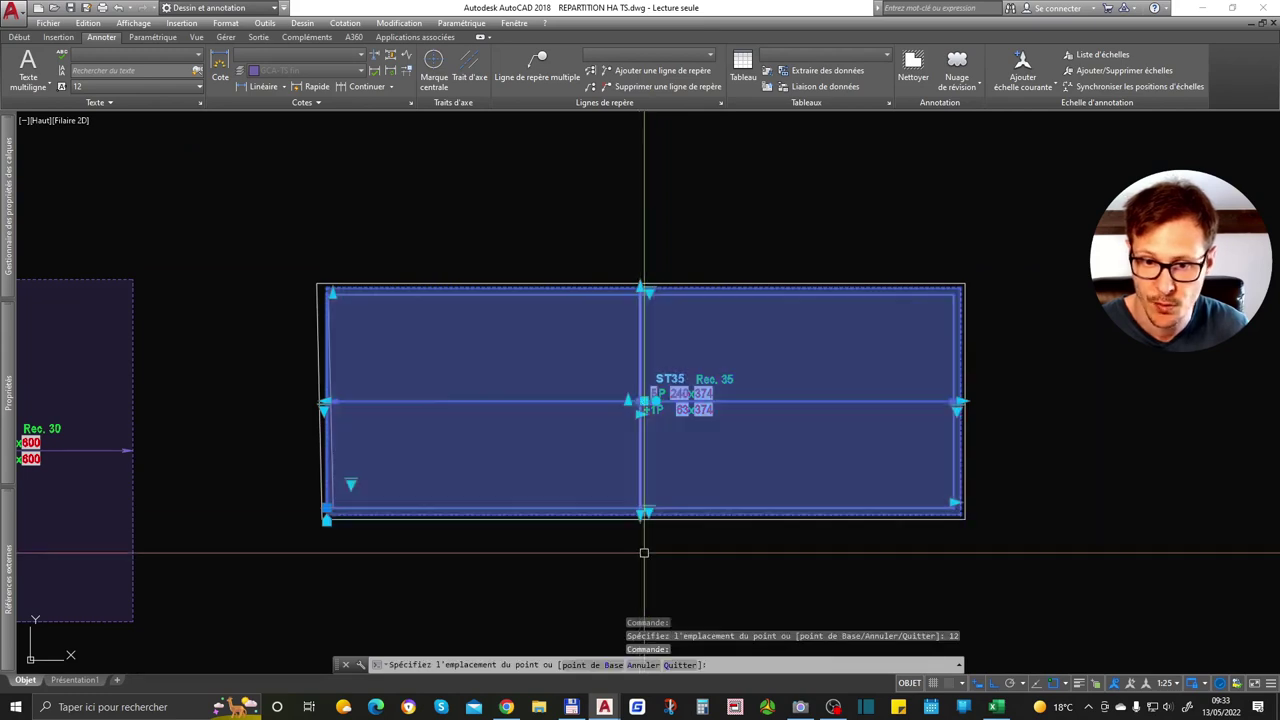
pyautogui.write('12')
pyautogui.press('Return')
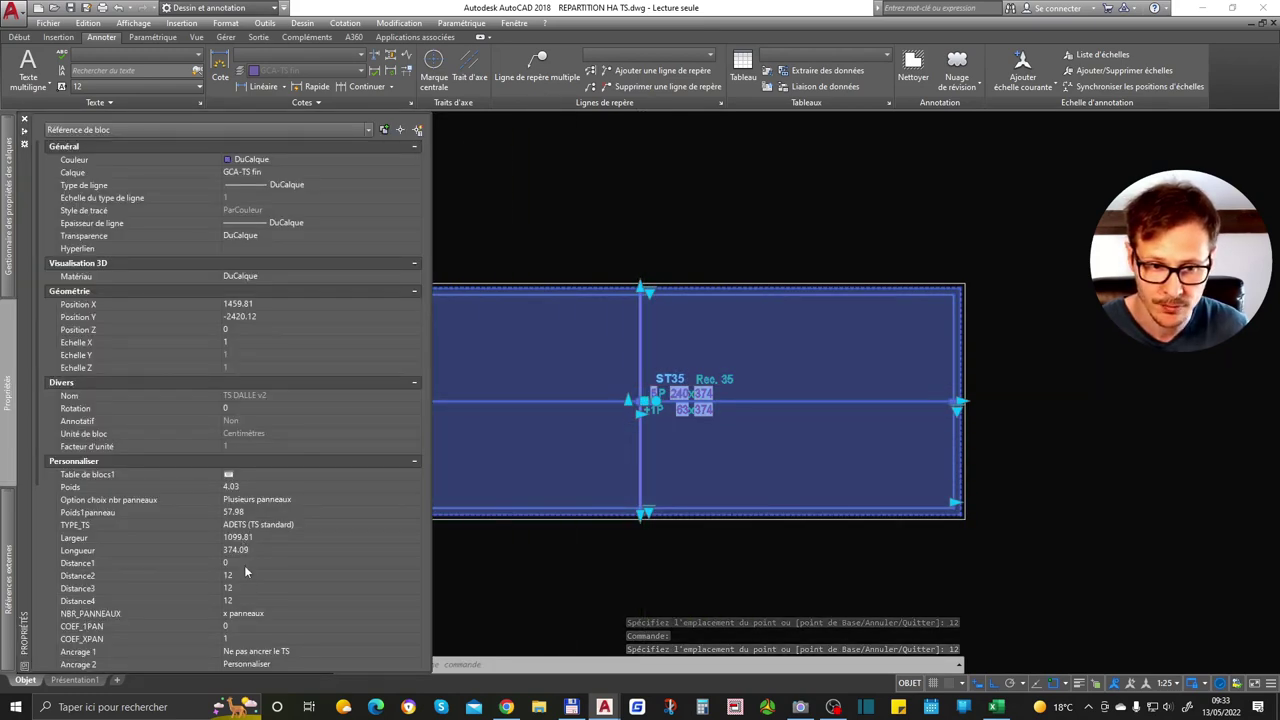
# Update the ST35 block's fields with METTREAJOURCHAMP using a window selection
pyautogui.moveTo(789, 462); pyautogui.dragTo(1018, 401, button='middle')
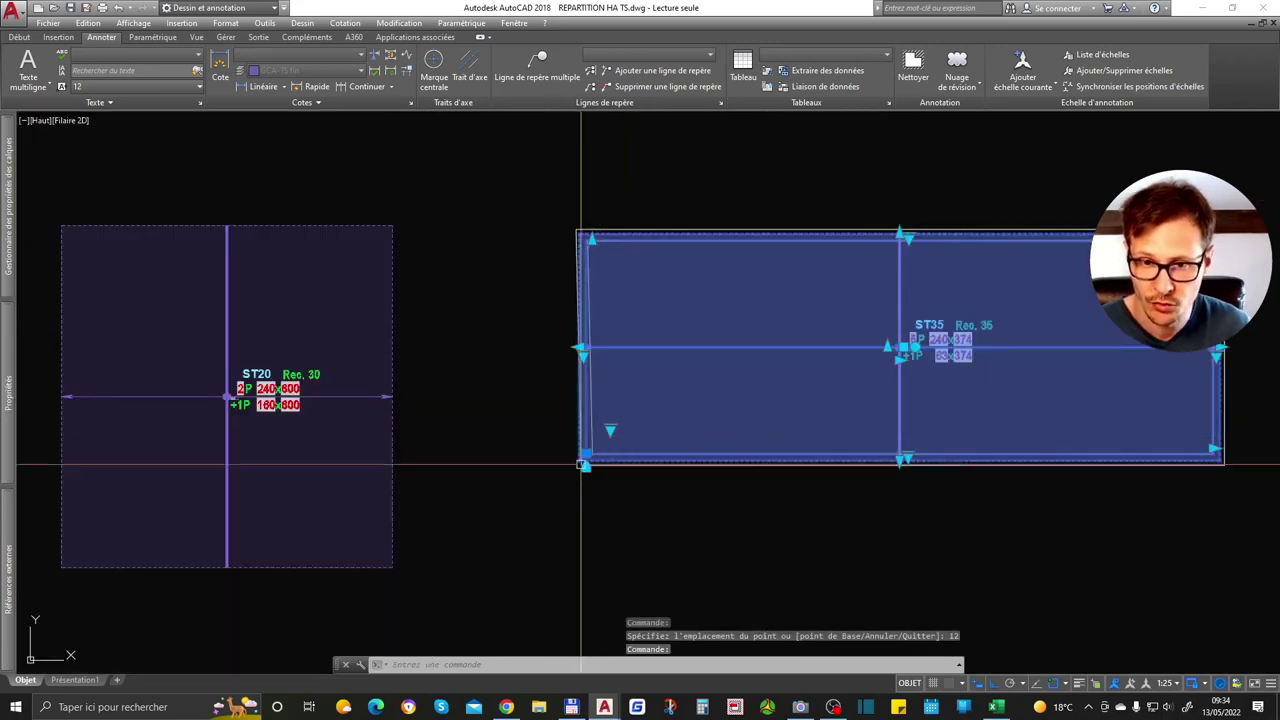
pyautogui.scroll(2, 1018, 401)
pyautogui.scroll(2, 1000, 360)
pyautogui.write('METTREAJOURCHA')
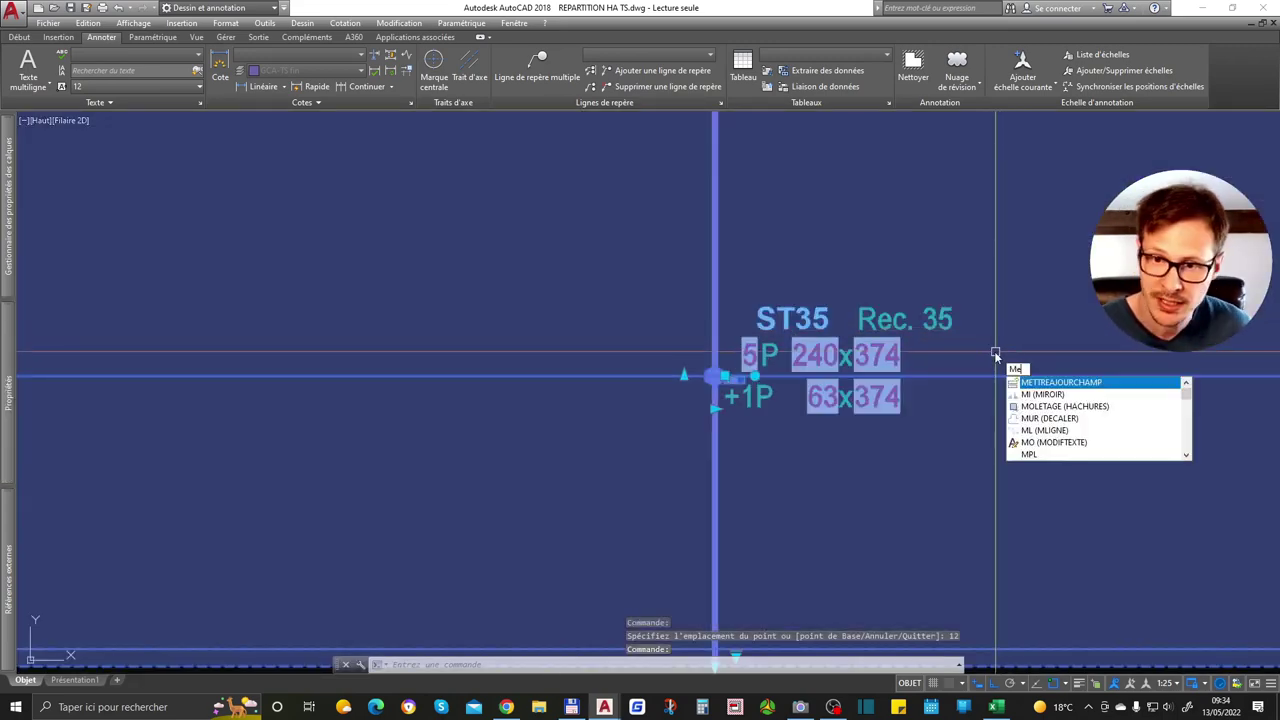
pyautogui.press('Return')
pyautogui.scroll(-4, 688, 404)
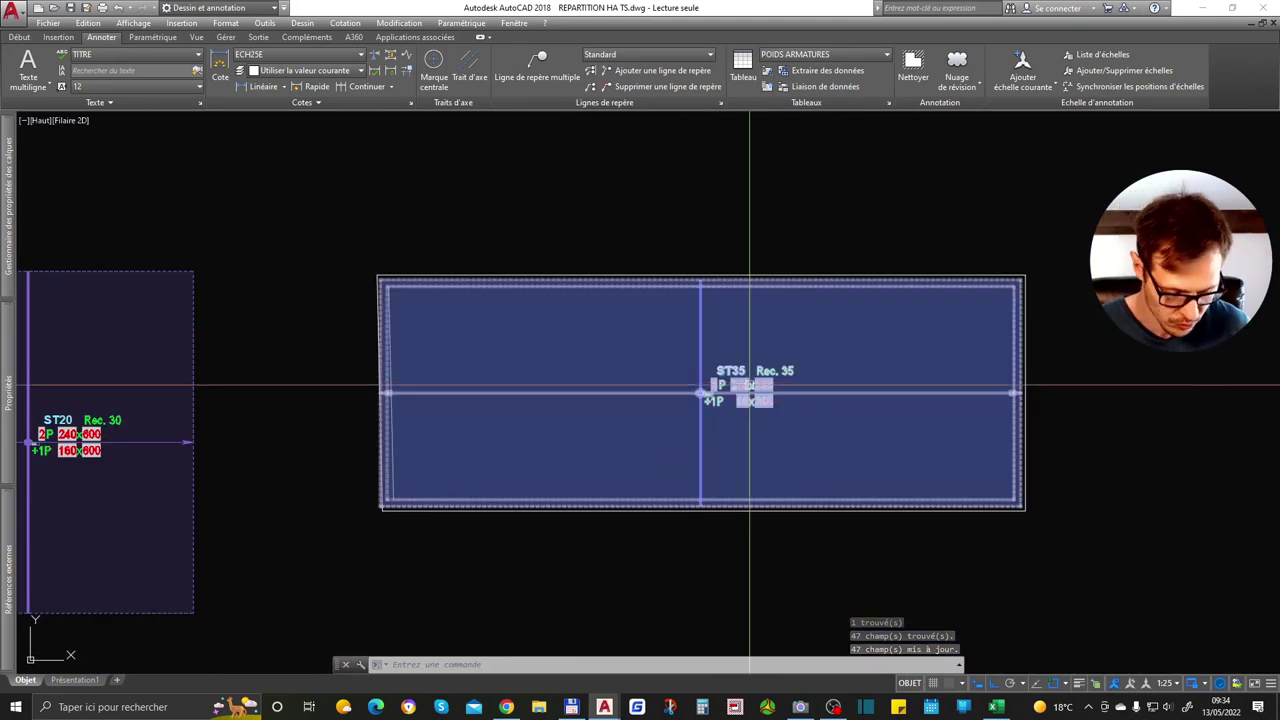
pyautogui.write('AMP')
pyautogui.press('Return')
pyautogui.scroll(-2, 750, 390)
pyautogui.click(946, 277)
pyautogui.click(446, 568)
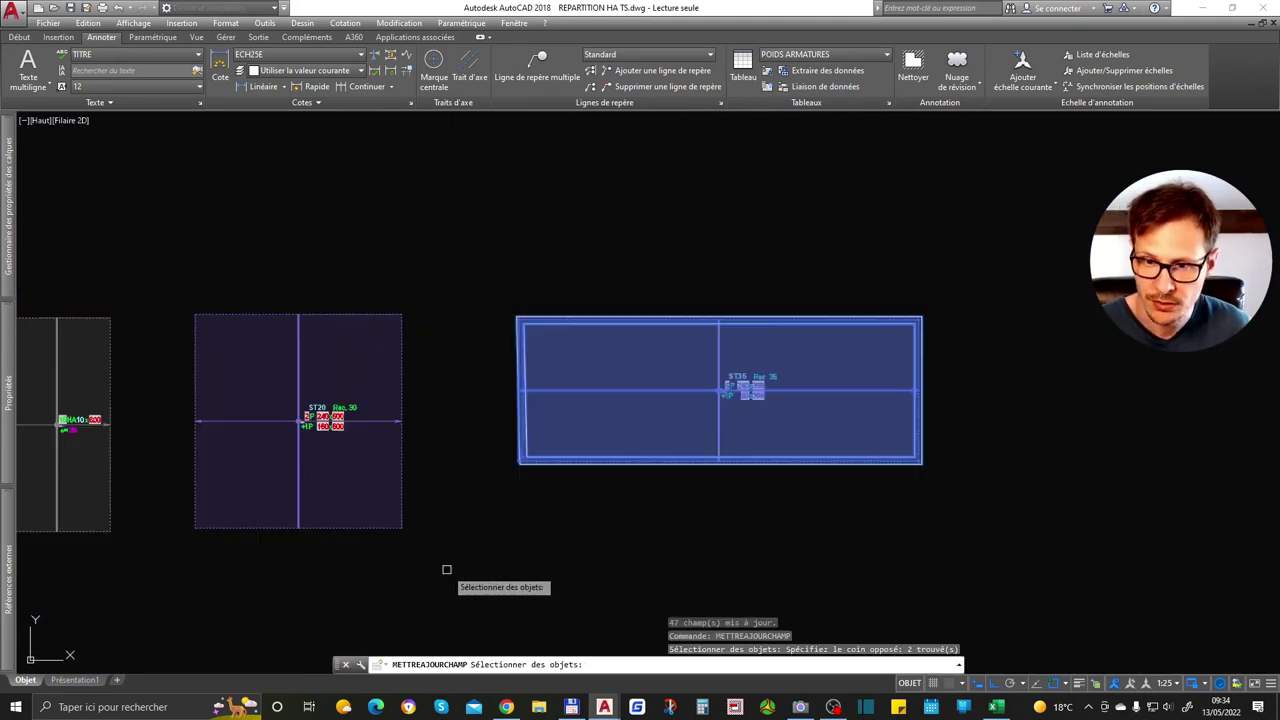
pyautogui.press('Return')
# Regenerate with RG so labels read 5P 240x398 and +1P 99x398
pyautogui.scroll(2, 694, 391)
pyautogui.write('RG')
pyautogui.press('Return')
pyautogui.scroll(5, 626, 386)
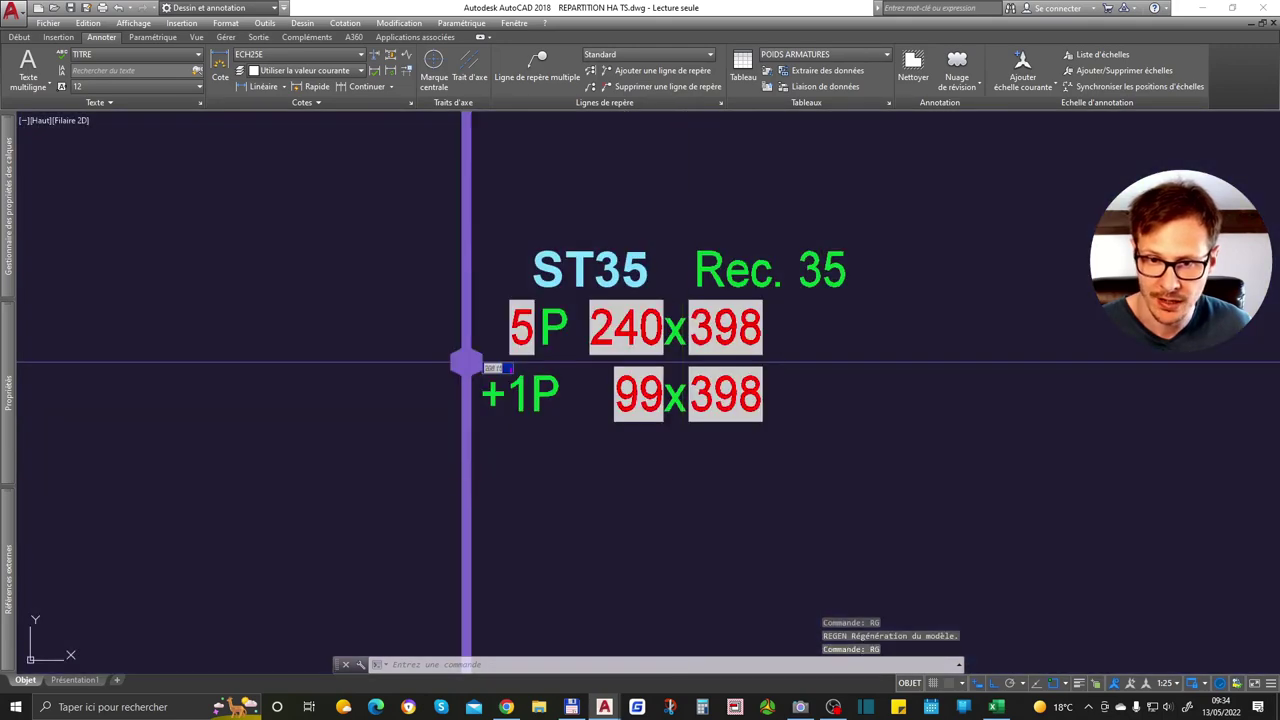
pyautogui.scroll(-3, 684, 473)
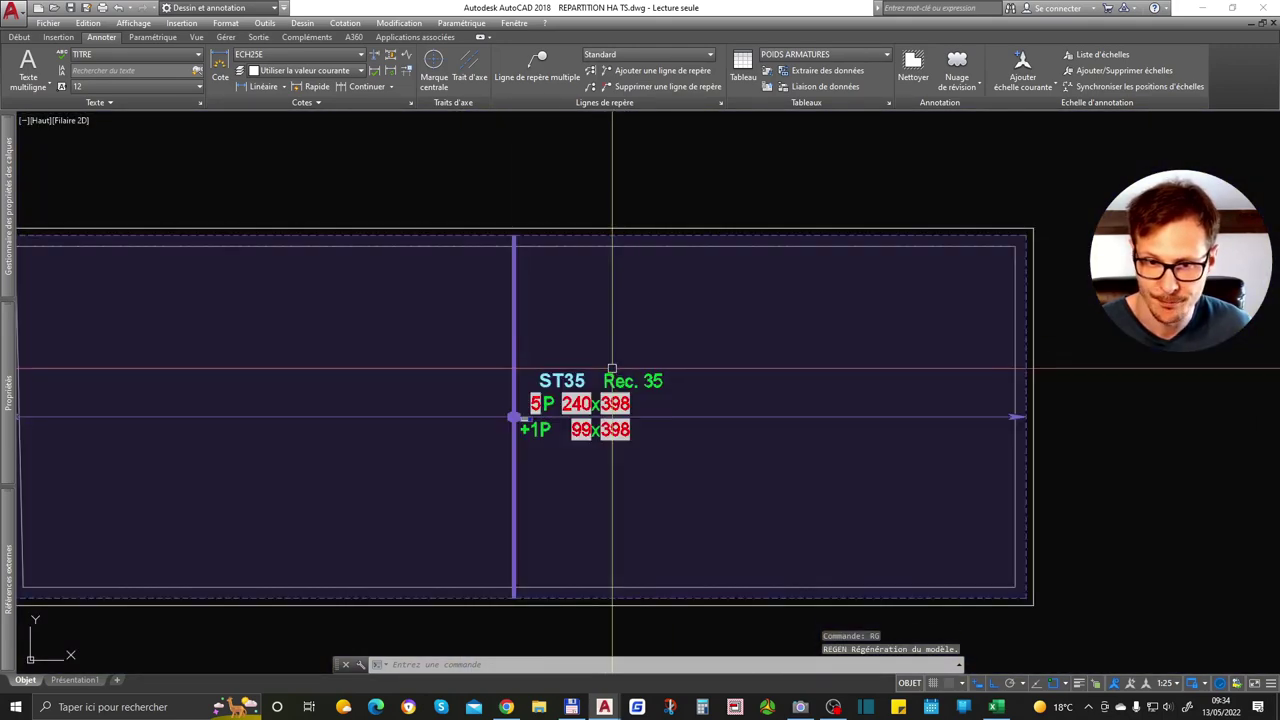
pyautogui.scroll(3, 612, 372)
pyautogui.scroll(-2, 600, 460)
pyautogui.moveTo(595, 472); pyautogui.dragTo(690, 460, button='middle')
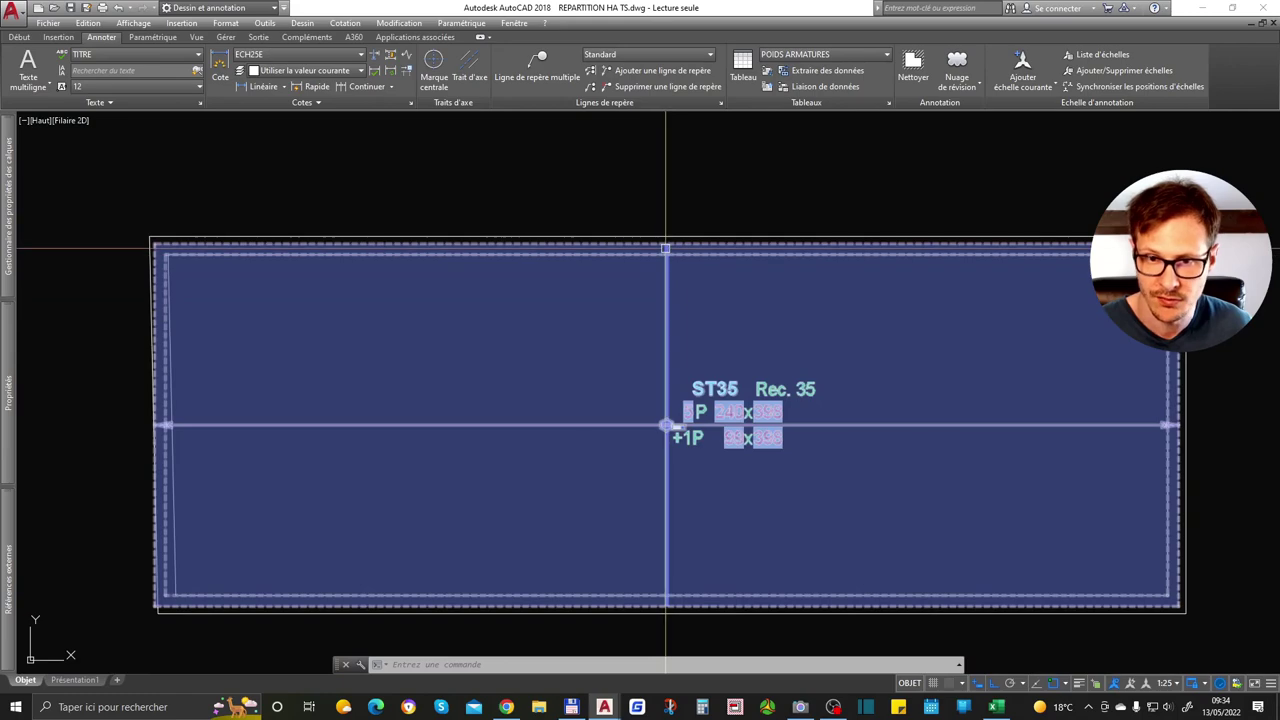
# Begin a linear dimension with COT on the block, then cancel it
pyautogui.write('cot')
pyautogui.press('Return')
pyautogui.click(665, 246)
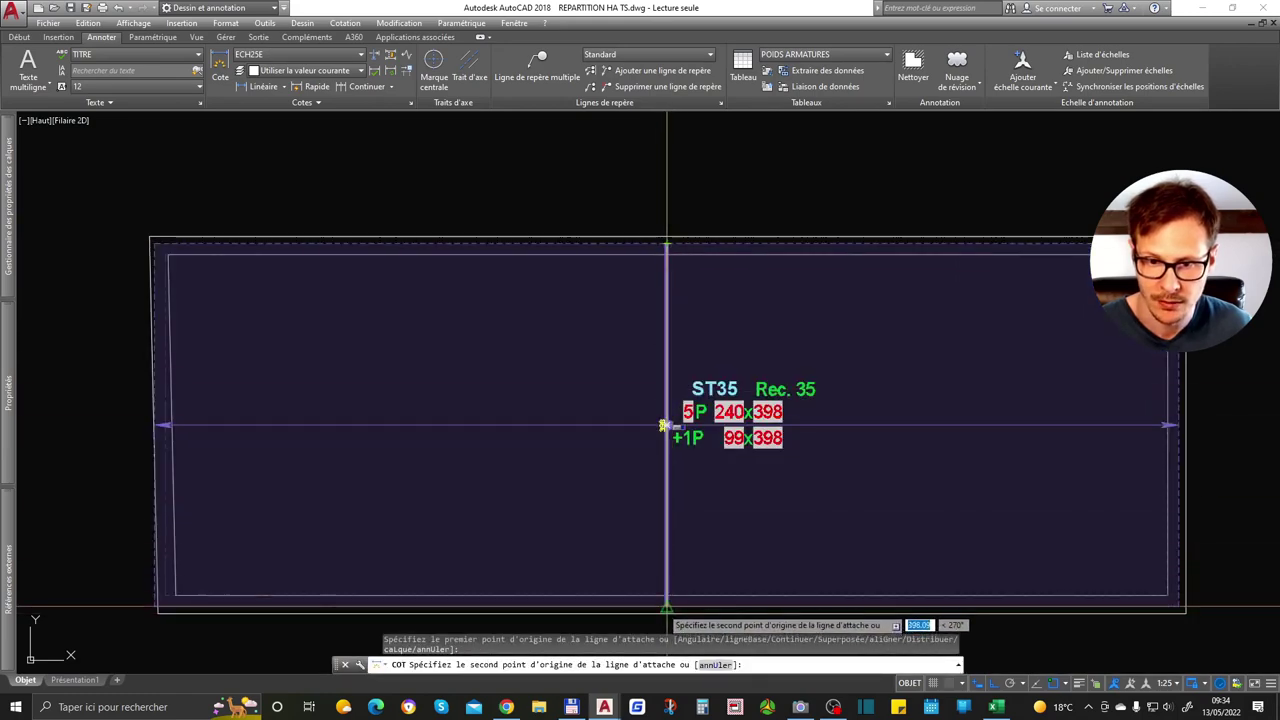
pyautogui.click(663, 426)
pyautogui.scroll(5, 645, 427)
pyautogui.scroll(-5, 640, 427)
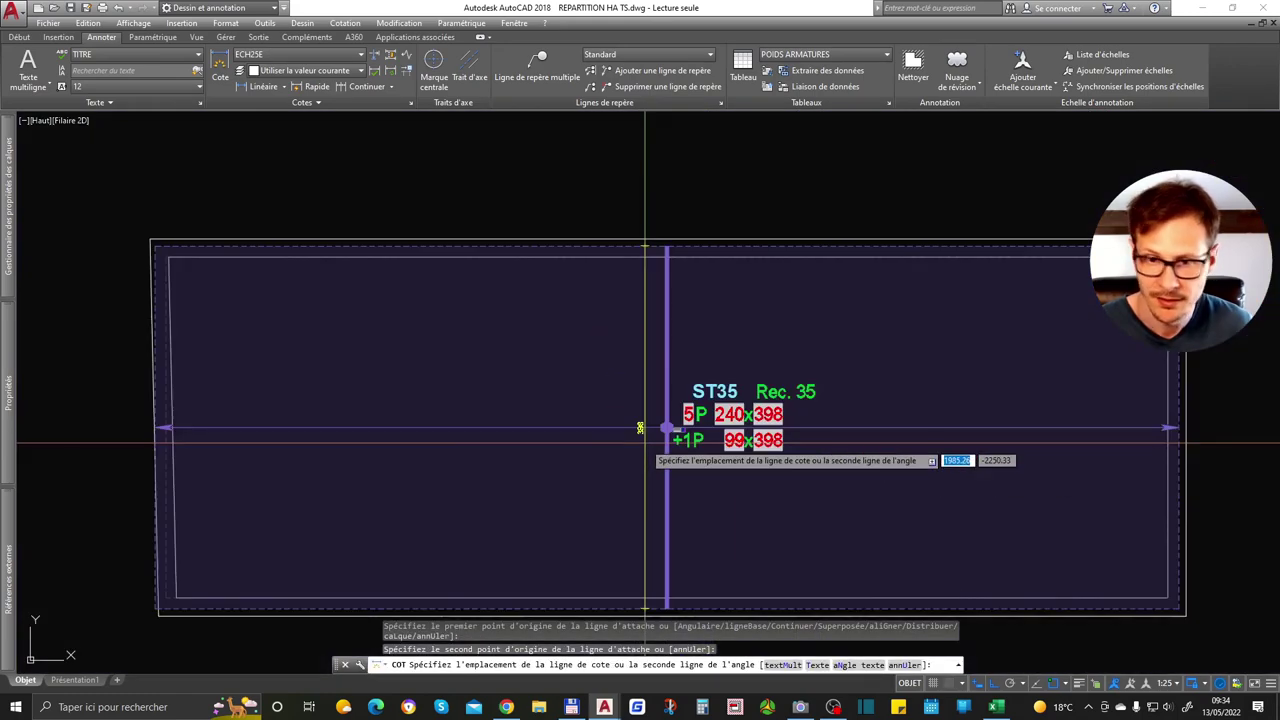
pyautogui.press('Escape')
# Draw a rectangle below the blocks with REC and select the HA10 bar block
pyautogui.scroll(-3, 651, 426)
pyautogui.scroll(-3, 737, 363)
pyautogui.write('rec')
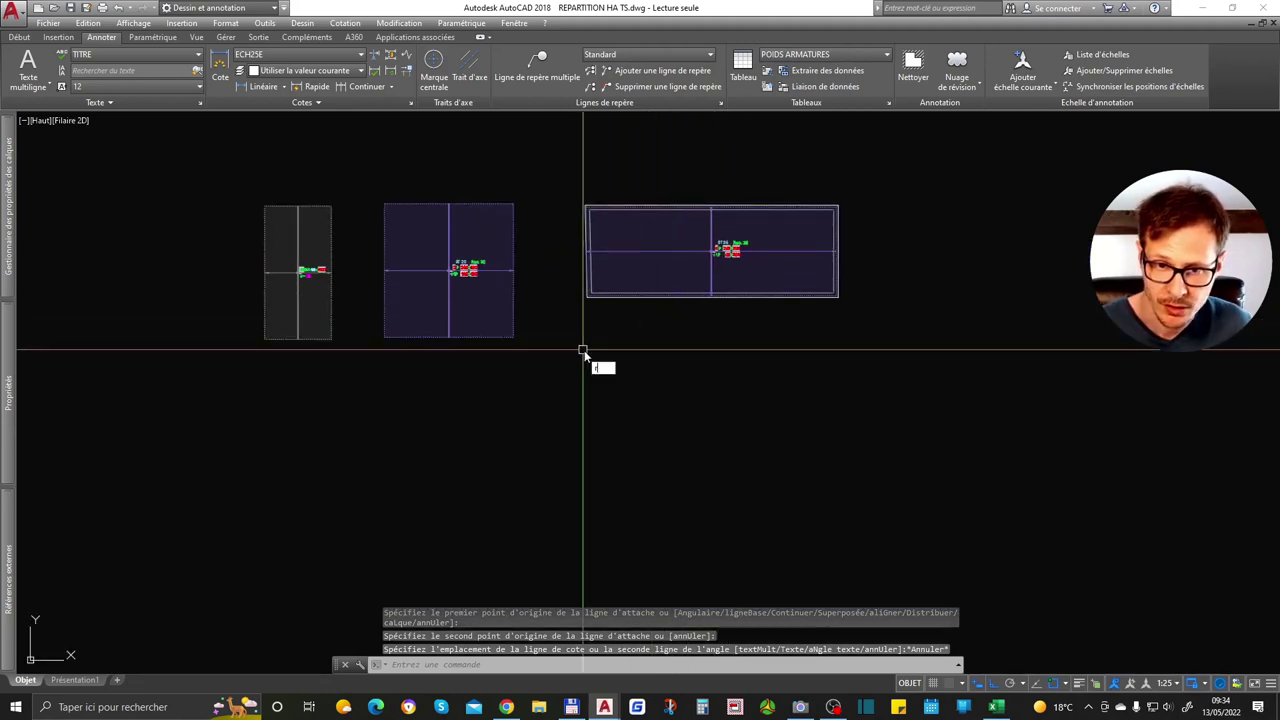
pyautogui.press('Return')
pyautogui.click(594, 355)
pyautogui.click(799, 437)
pyautogui.click(308, 268)
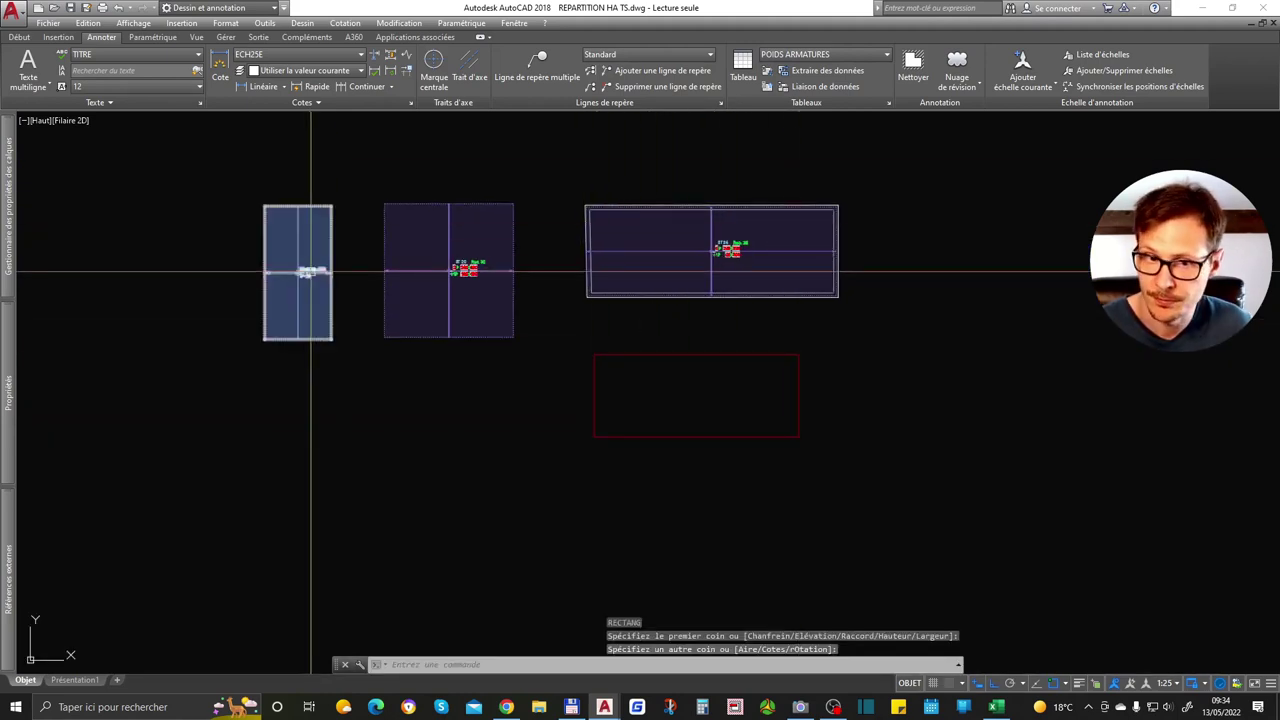
# Move the HA10 bar block onto the red rectangle's corner
pyautogui.click(265, 339)
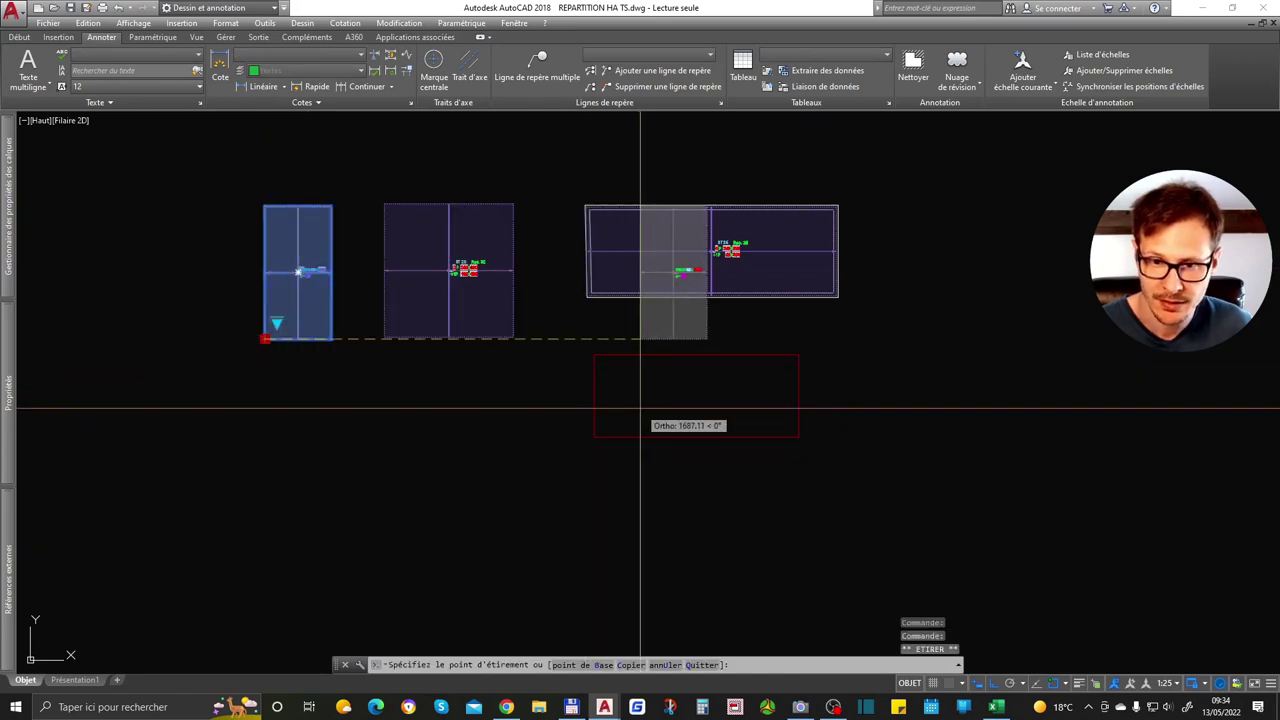
pyautogui.click(640, 408)
pyautogui.click(640, 339)
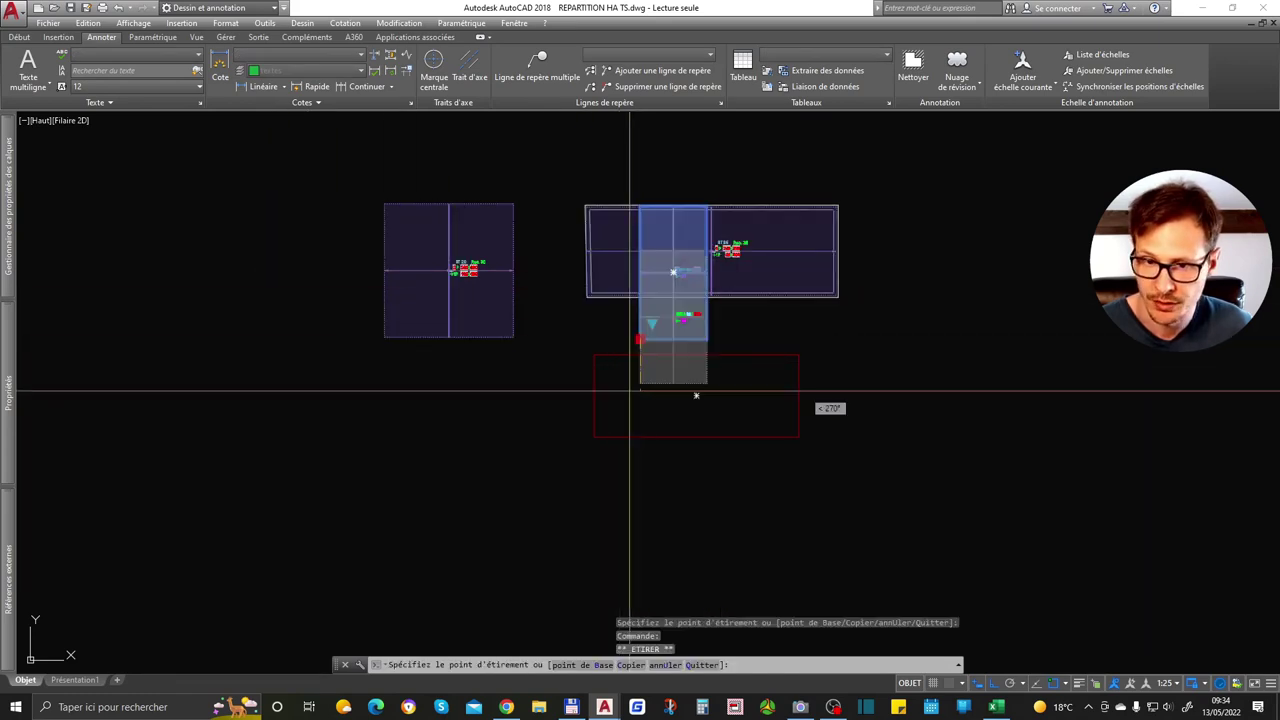
pyautogui.click(594, 436)
pyautogui.scroll(4, 637, 407)
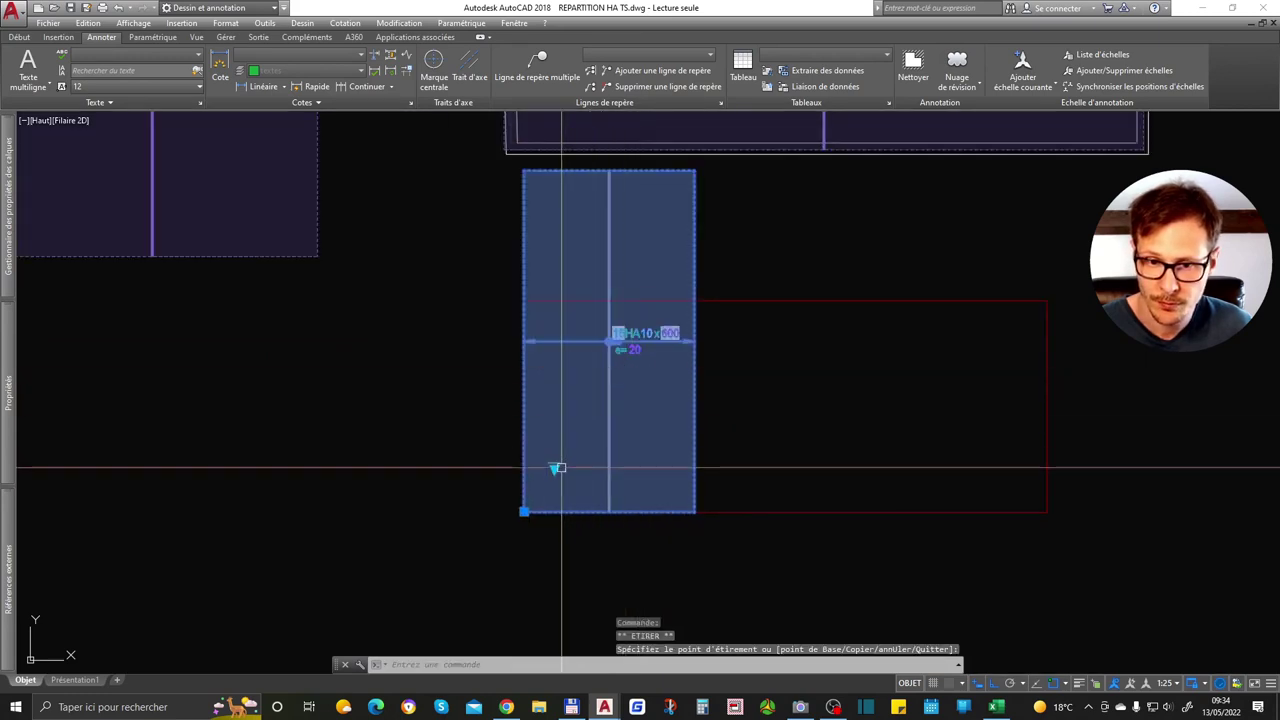
# Set the bar block's TYPE_NAPPE to Nappe haute (top layer)
pyautogui.click(554, 467)
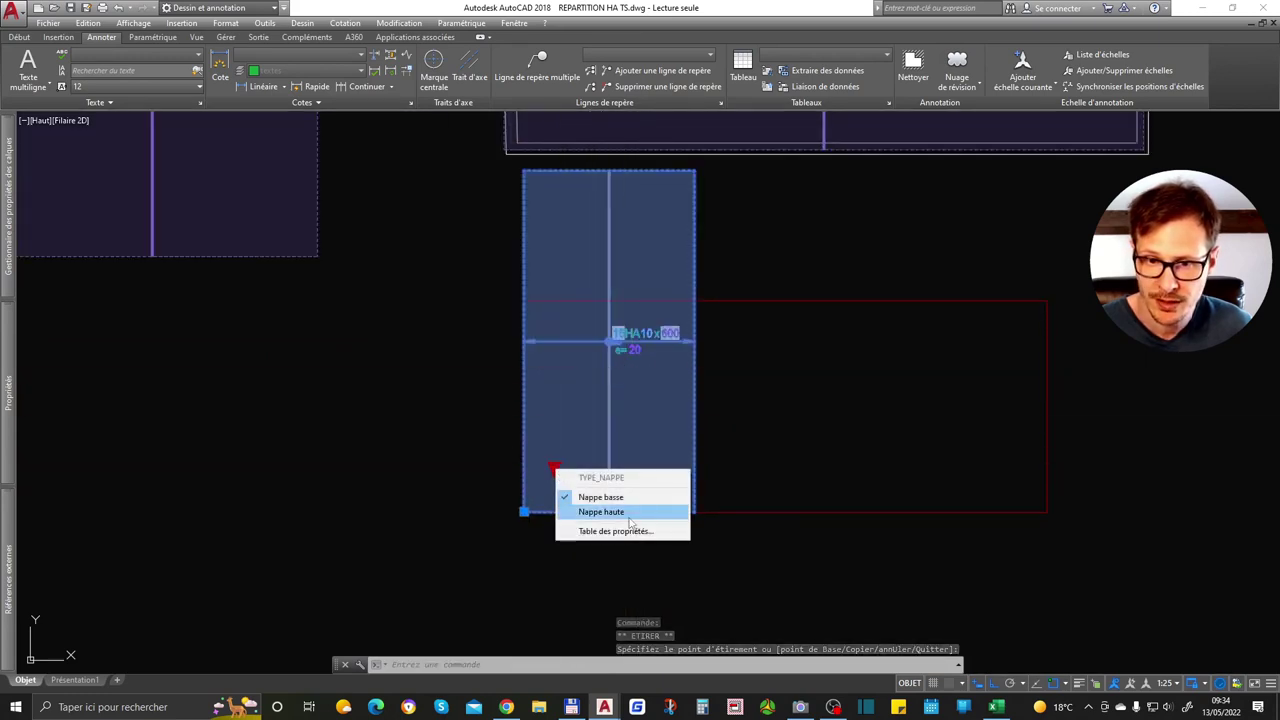
pyautogui.click(629, 517)
pyautogui.scroll(-4, 728, 359)
pyautogui.click(658, 404)
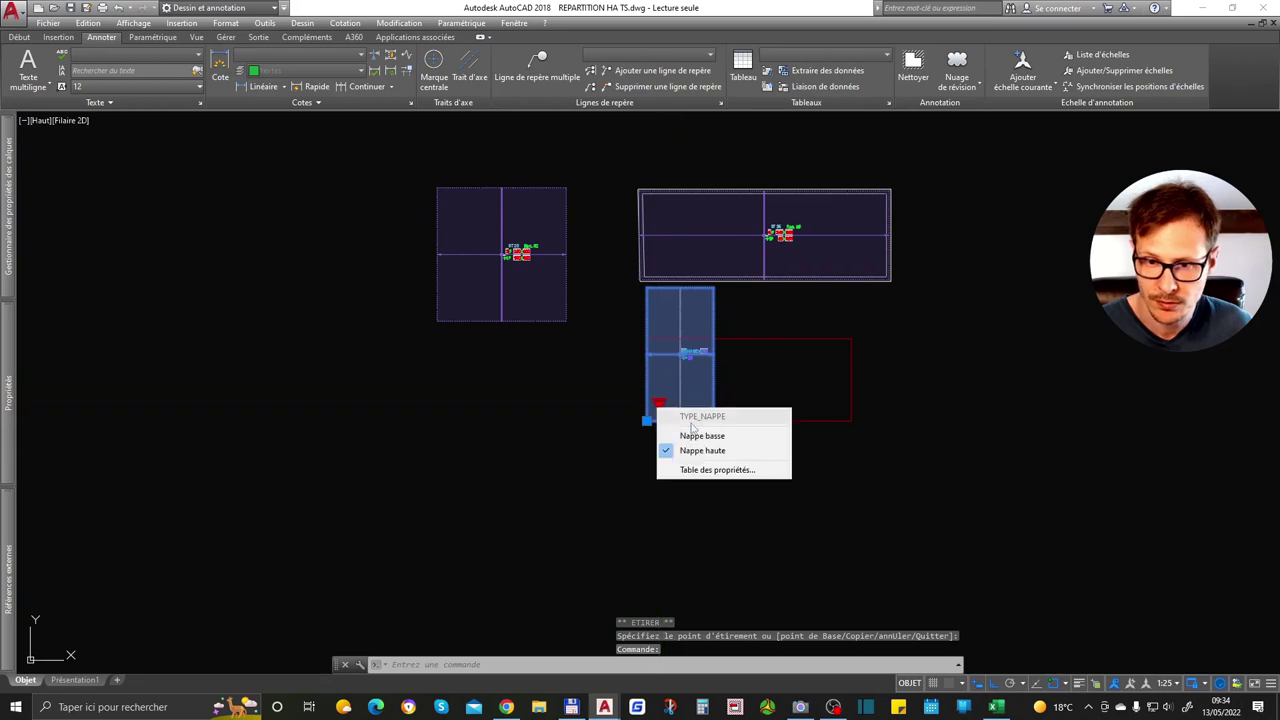
pyautogui.press('Escape')
# Copy the bar block in place and explode the selected block
pyautogui.write('co')
pyautogui.press('Return')
pyautogui.click(693, 398)
pyautogui.press('Escape')
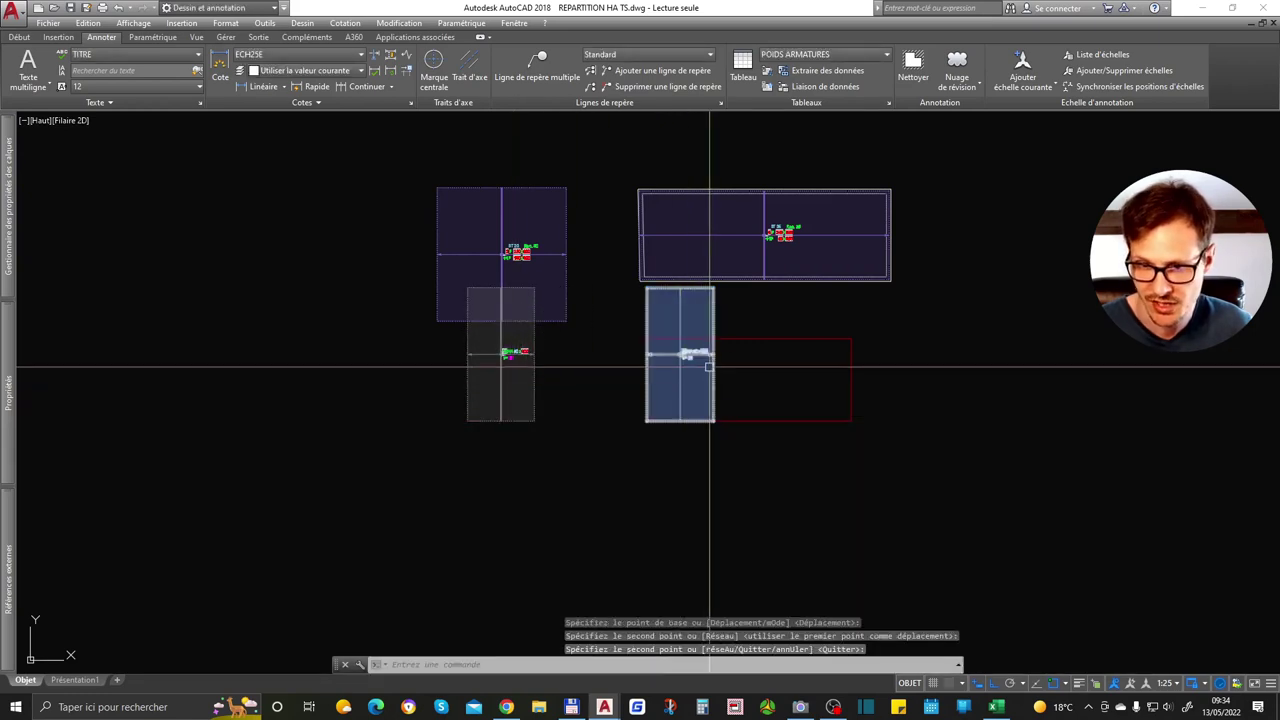
pyautogui.click(694, 371)
pyautogui.write('de')
pyautogui.press('Return')
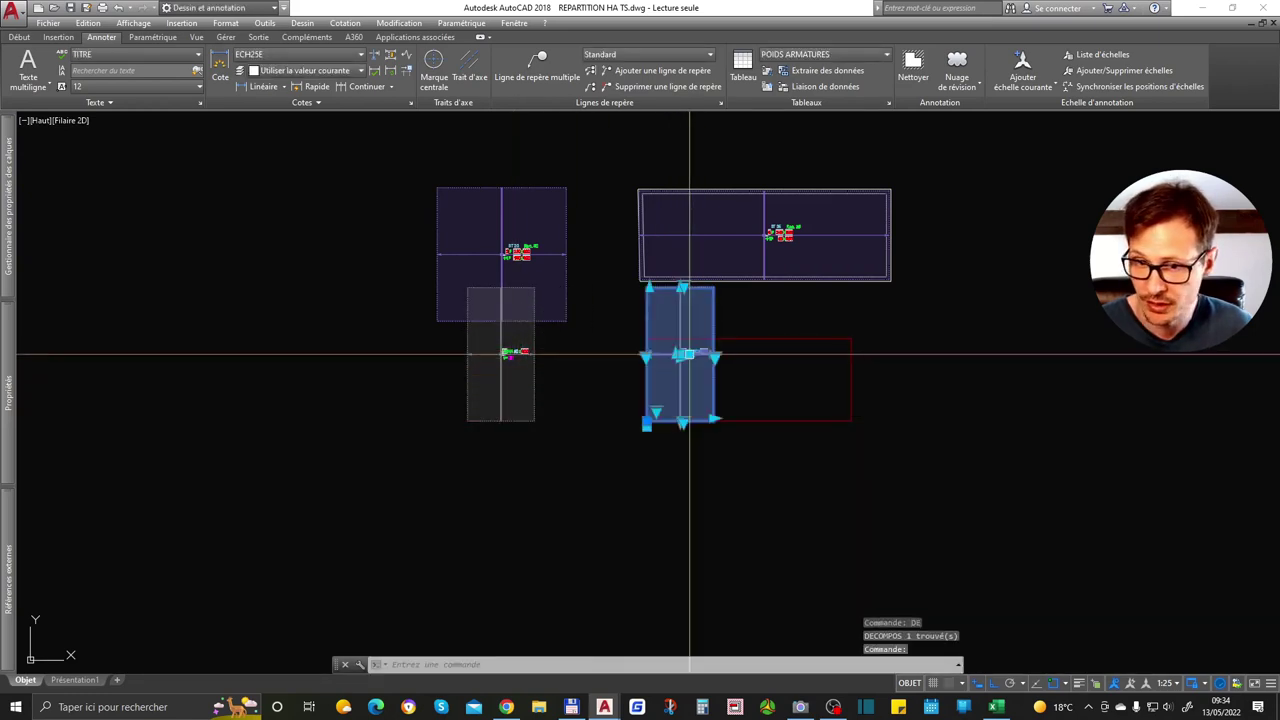
pyautogui.scroll(5, 686, 355)
pyautogui.scroll(-2, 665, 324)
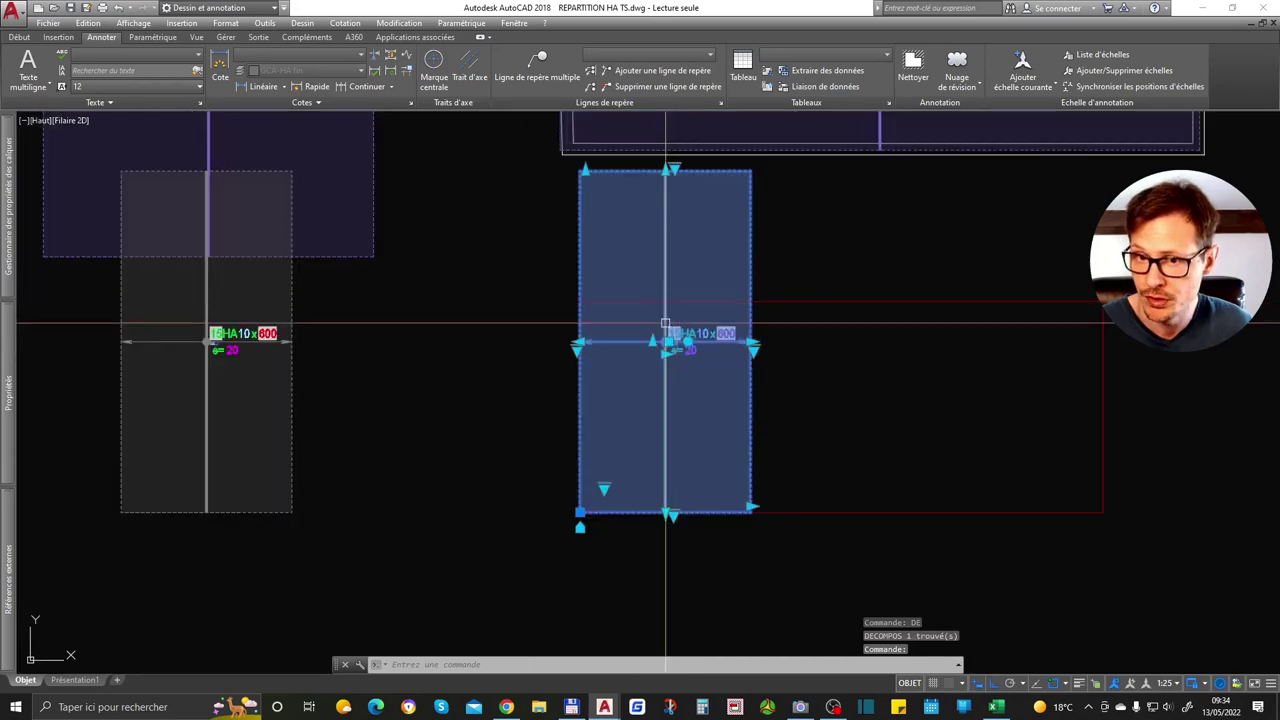
# Change the bar diameter DIAM_HA to 14
pyautogui.click(604, 488)
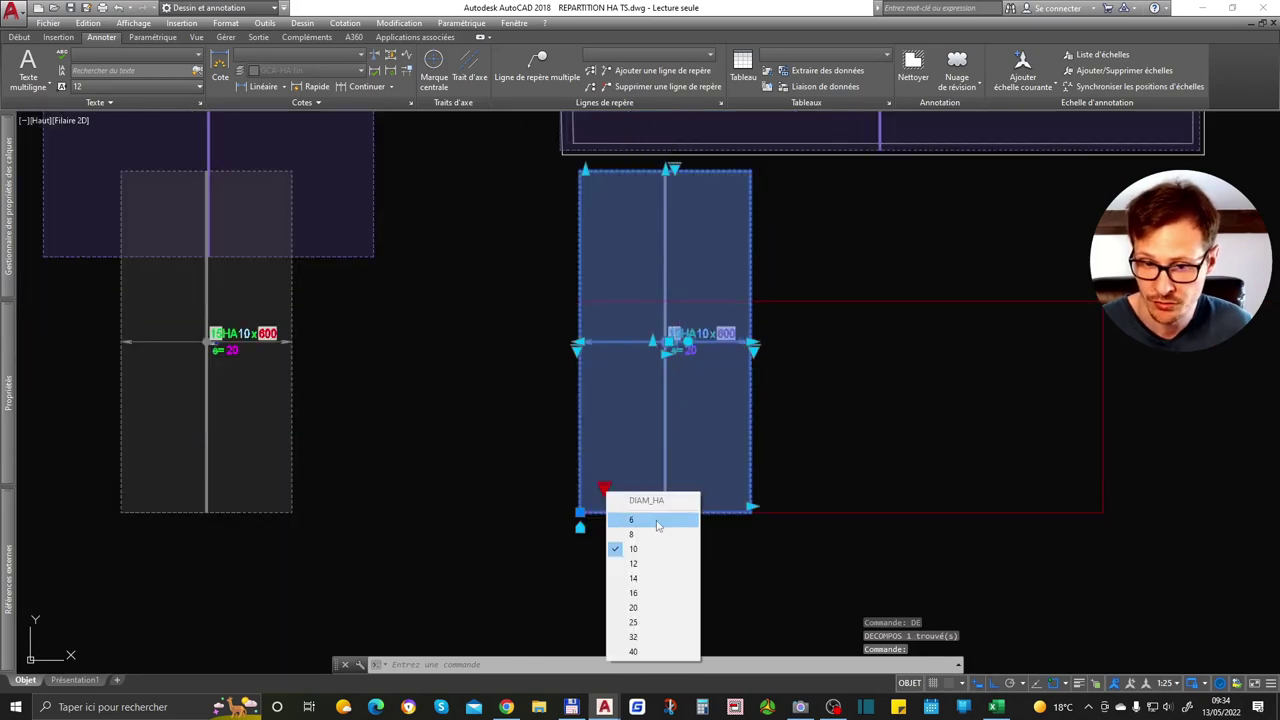
pyautogui.click(656, 580)
pyautogui.scroll(5, 694, 336)
pyautogui.press('Escape')
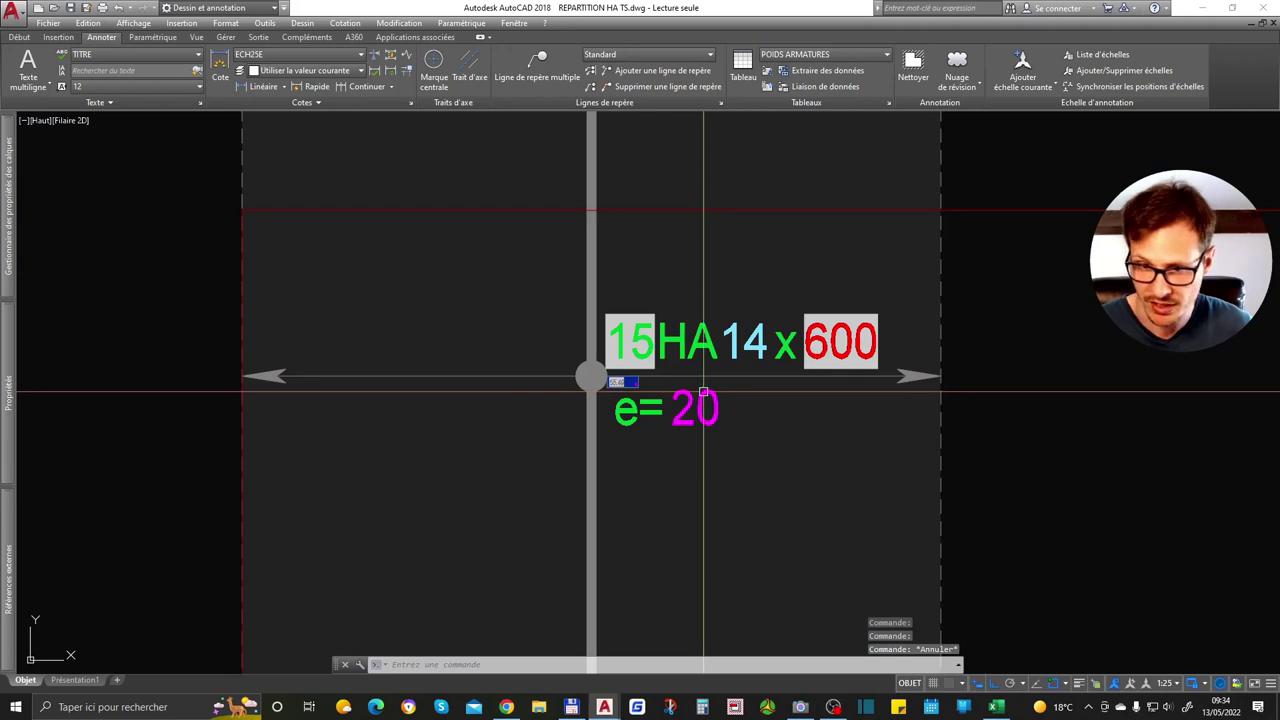
# Set spacing E2 to 25 in EATTEDIT and begin stretching the HA14 block
pyautogui.doubleClick(703, 393)
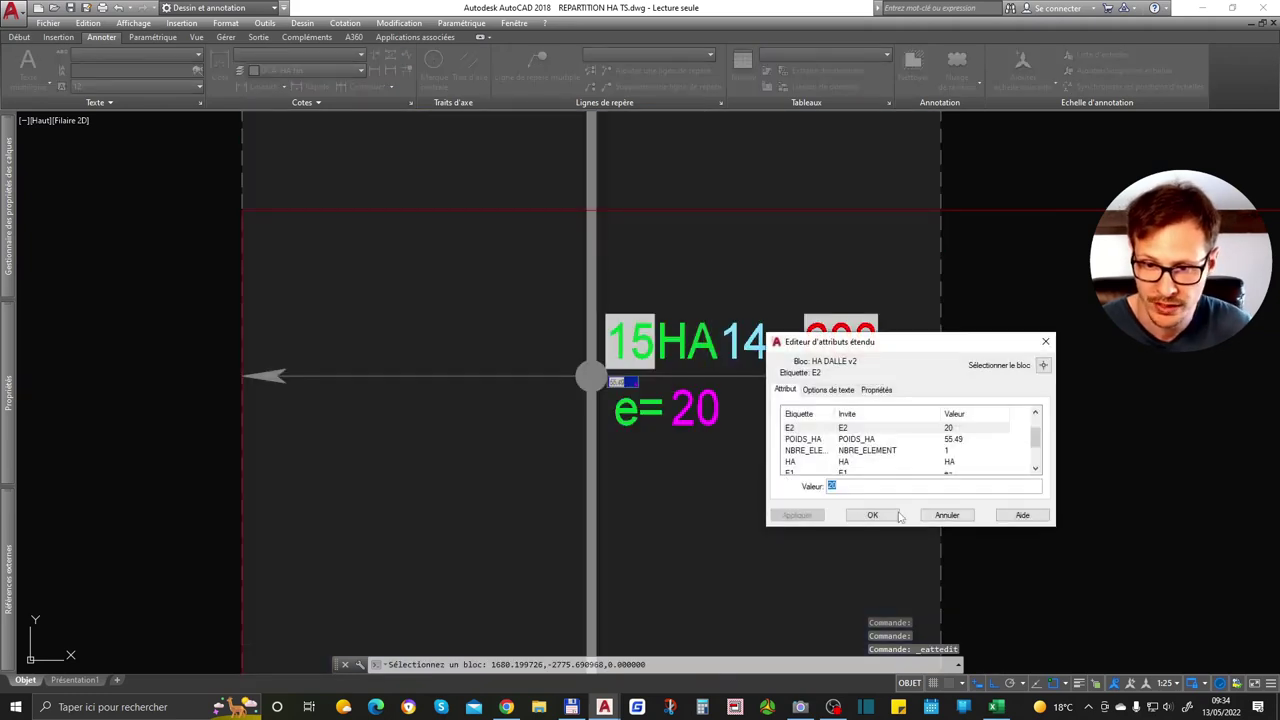
pyautogui.click(877, 515)
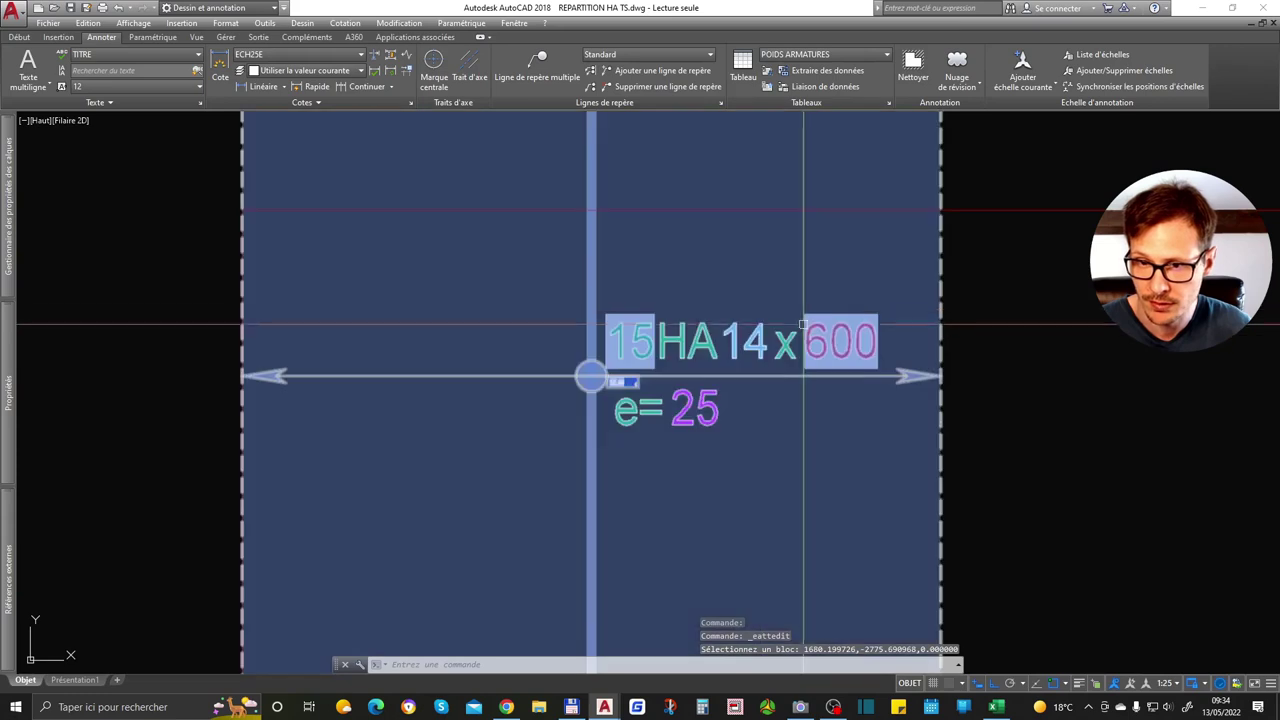
pyautogui.scroll(-2, 803, 323)
pyautogui.scroll(-3, 803, 323)
pyautogui.click(840, 507)
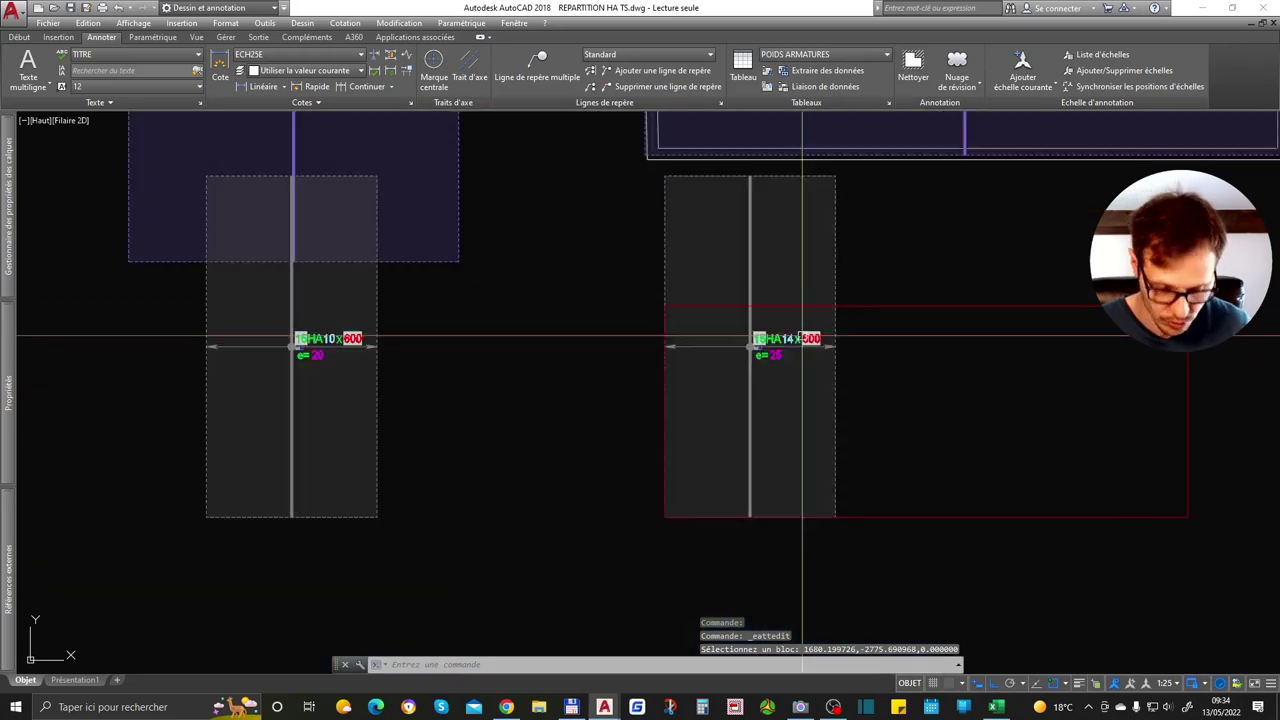
pyautogui.click(835, 512)
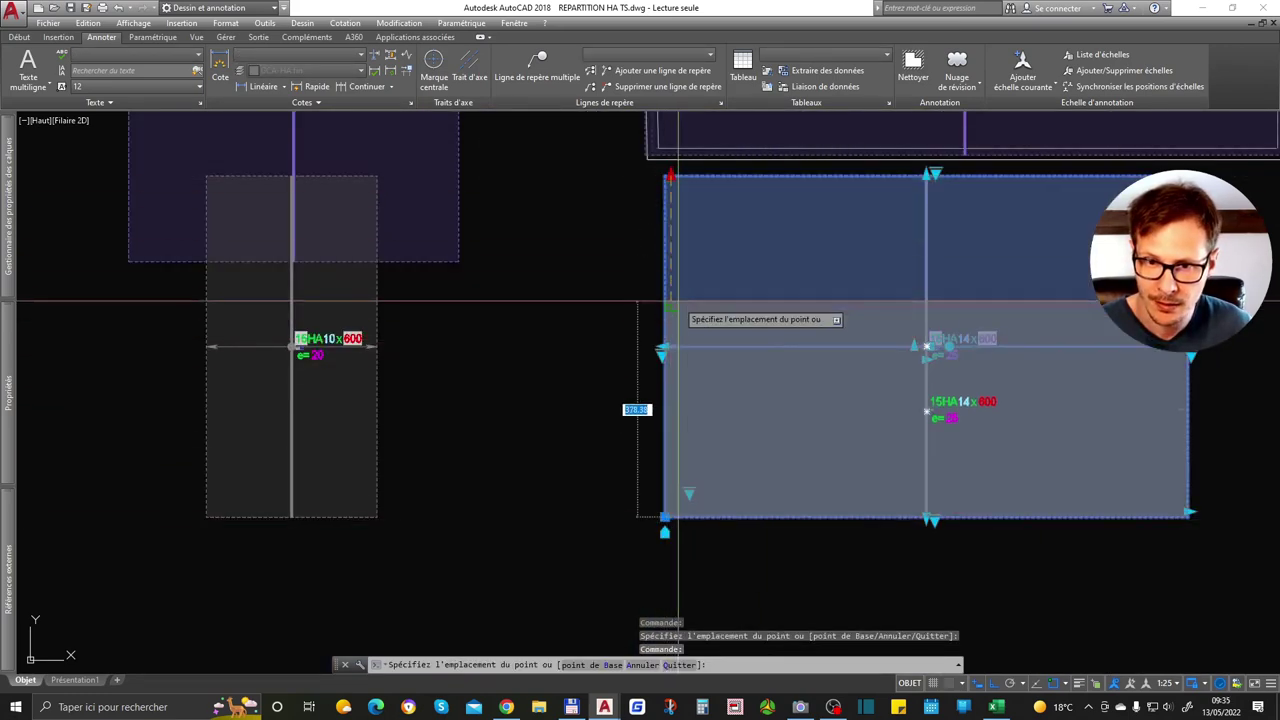
# Shorten the rebar block to fit the rectangle and regenerate the drawing
pyautogui.click(663, 305)
pyautogui.moveTo(738, 454); pyautogui.dragTo(692, 437, button='middle')
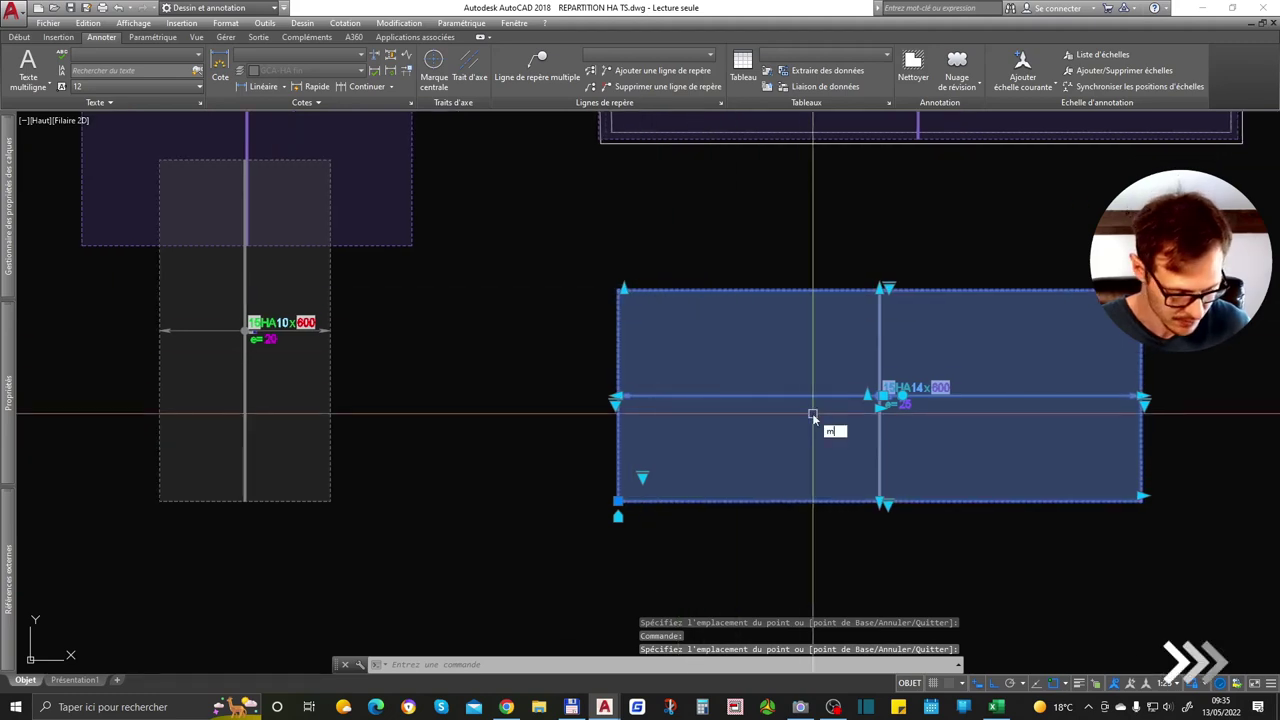
pyautogui.write('g')
pyautogui.press('Return')
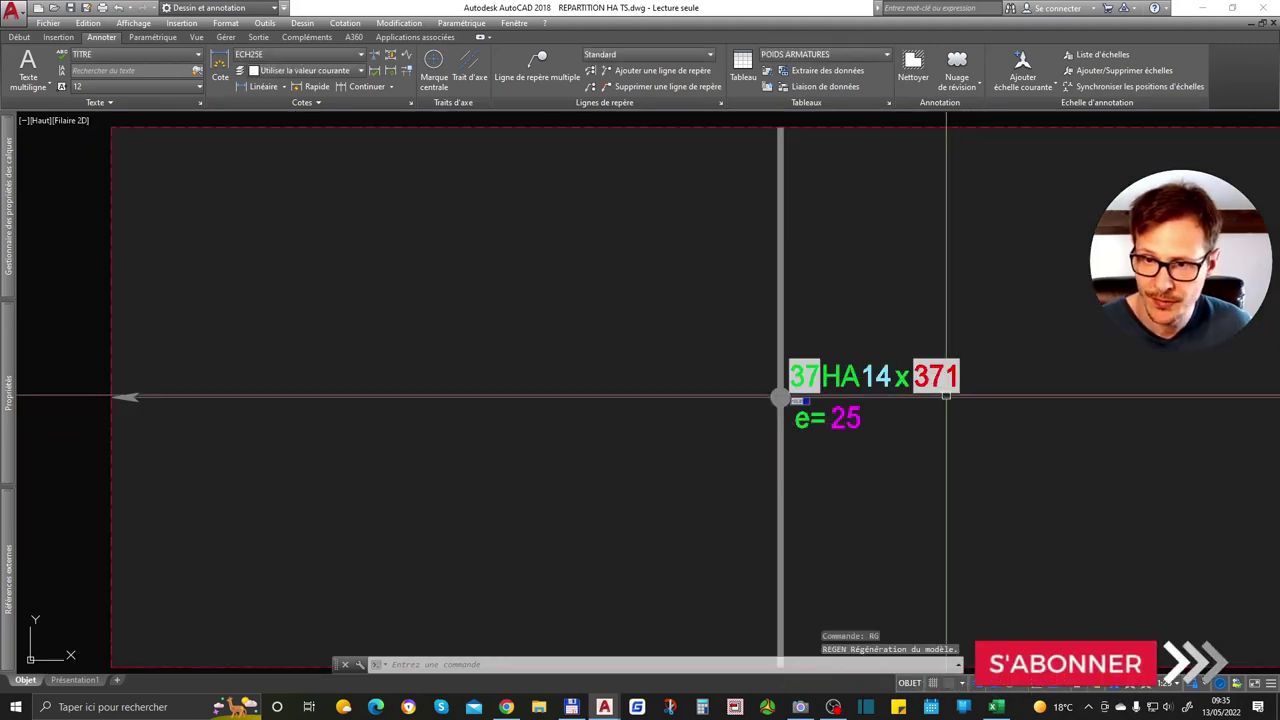
pyautogui.scroll(-4, 794, 289)
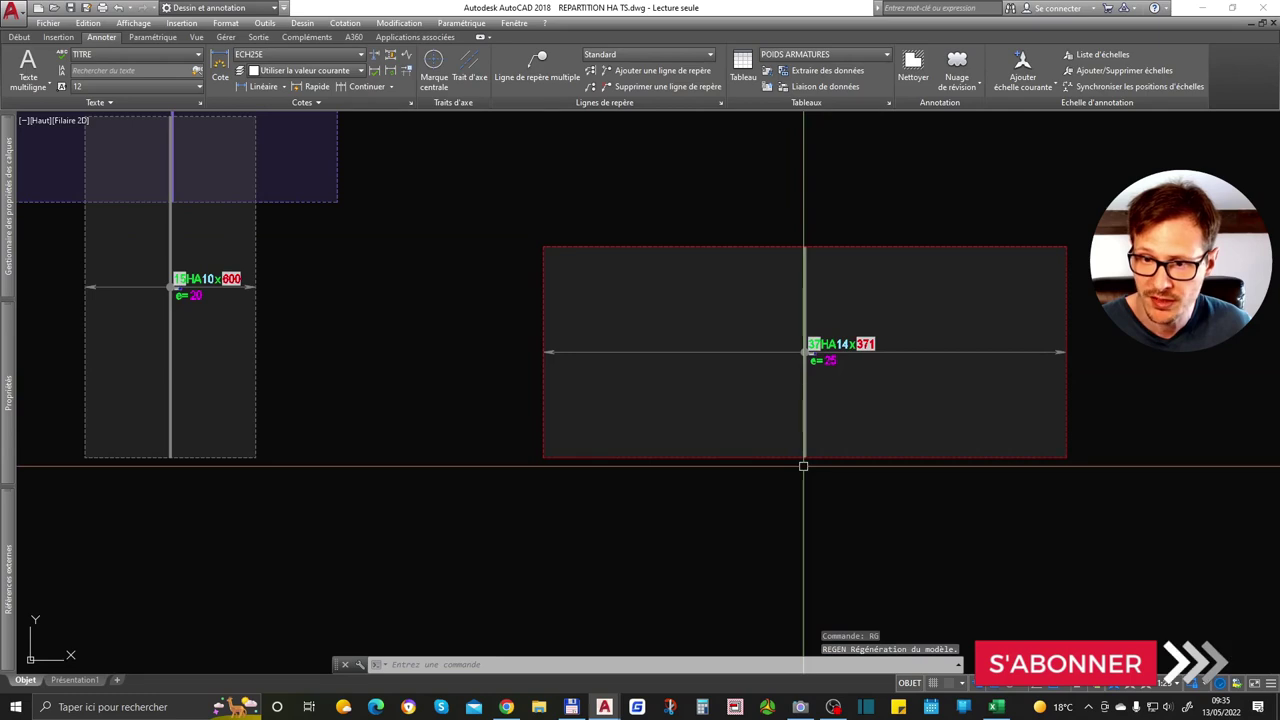
pyautogui.scroll(3, 803, 466)
pyautogui.scroll(-2, 771, 371)
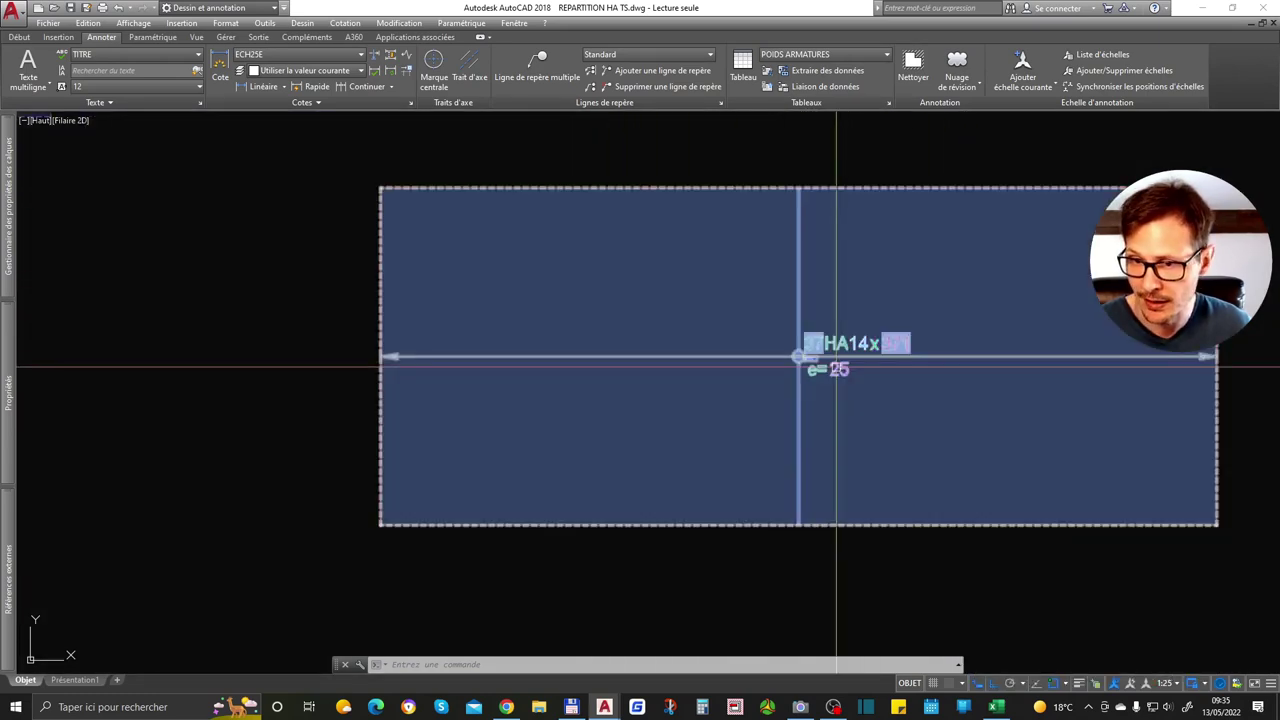
# Set the block's spacing attribute E2 to 10, then 40, and regenerate so it reads 23HA14x371
pyautogui.doubleClick(836, 369)
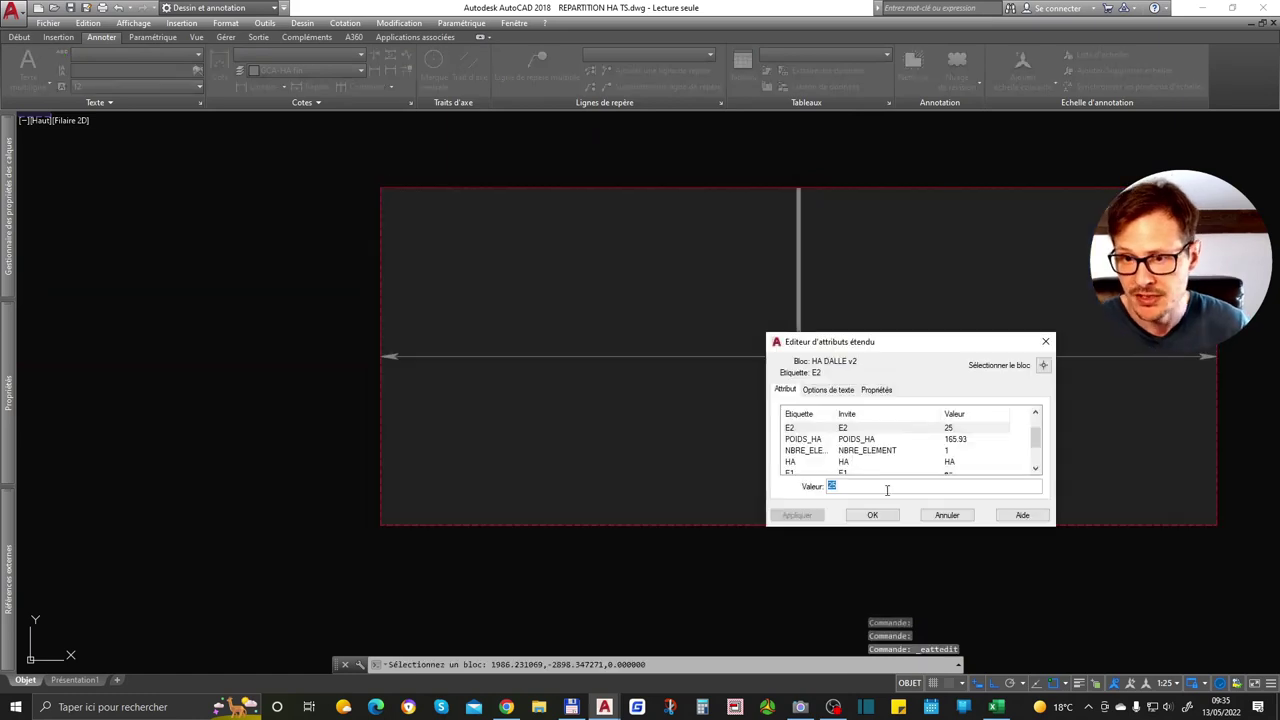
pyautogui.click(873, 515)
pyautogui.scroll(2, 920, 580)
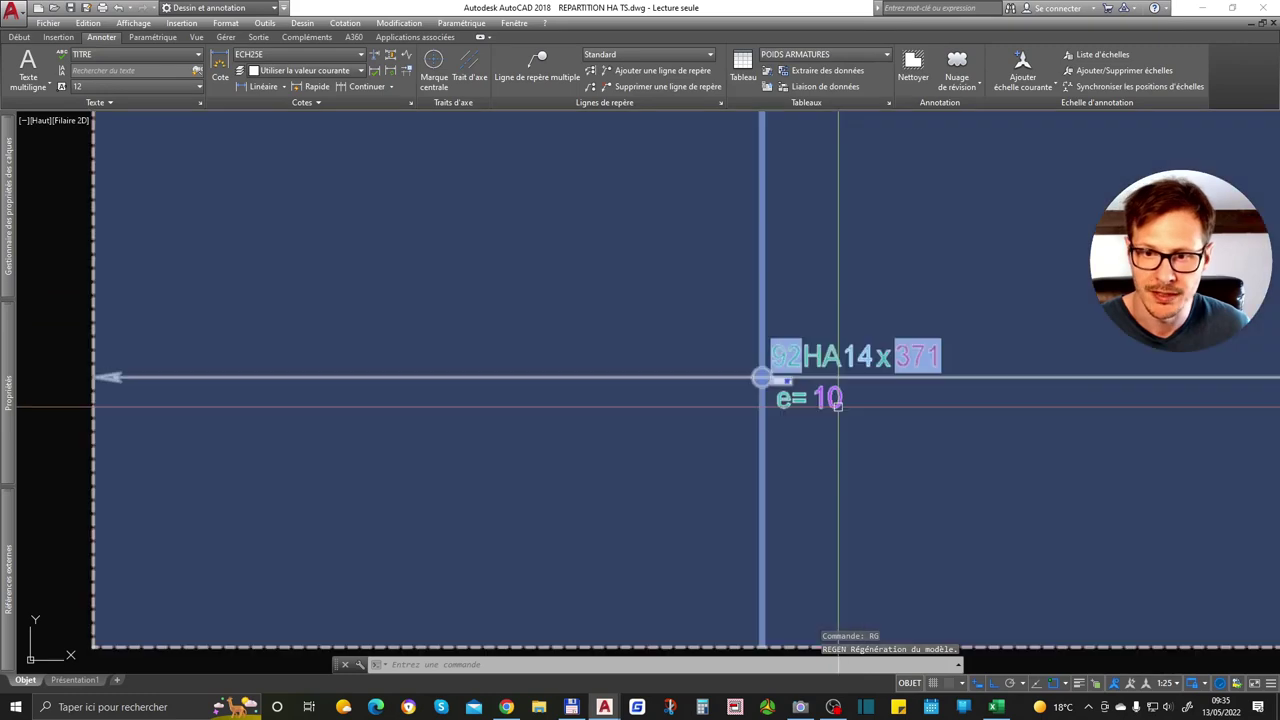
pyautogui.doubleClick(836, 390)
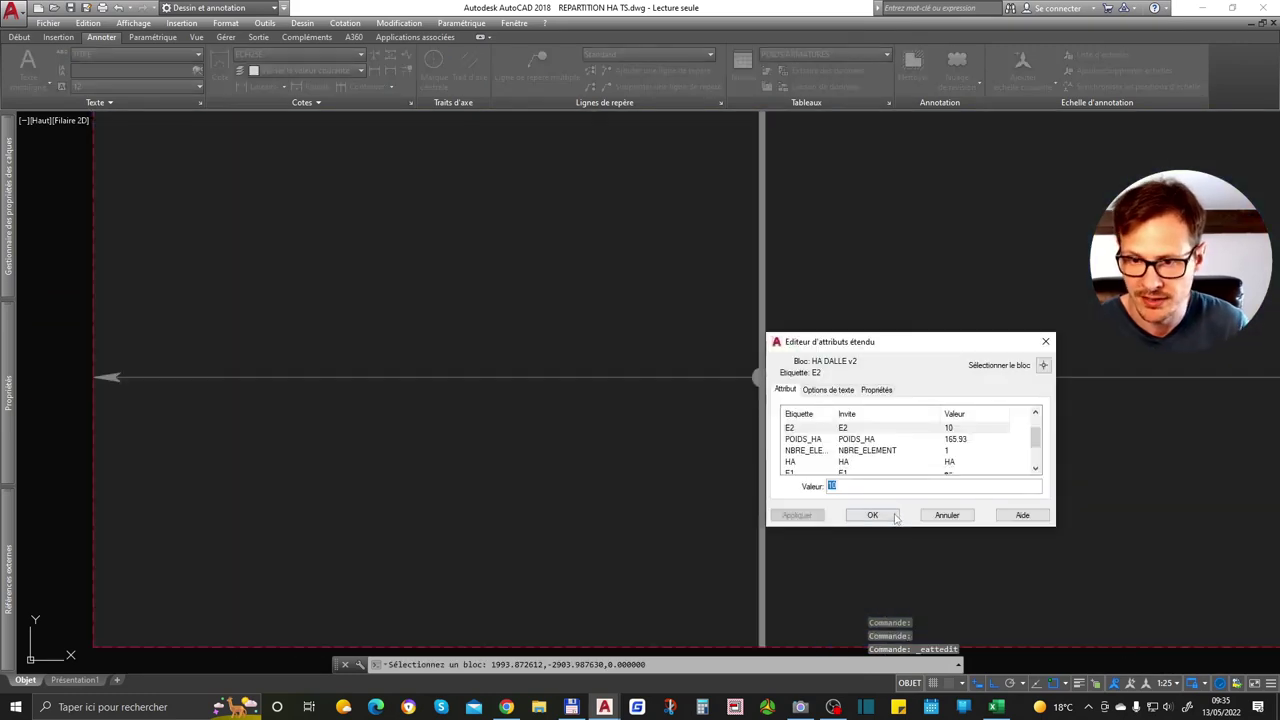
pyautogui.write('RG')
pyautogui.press('Return')
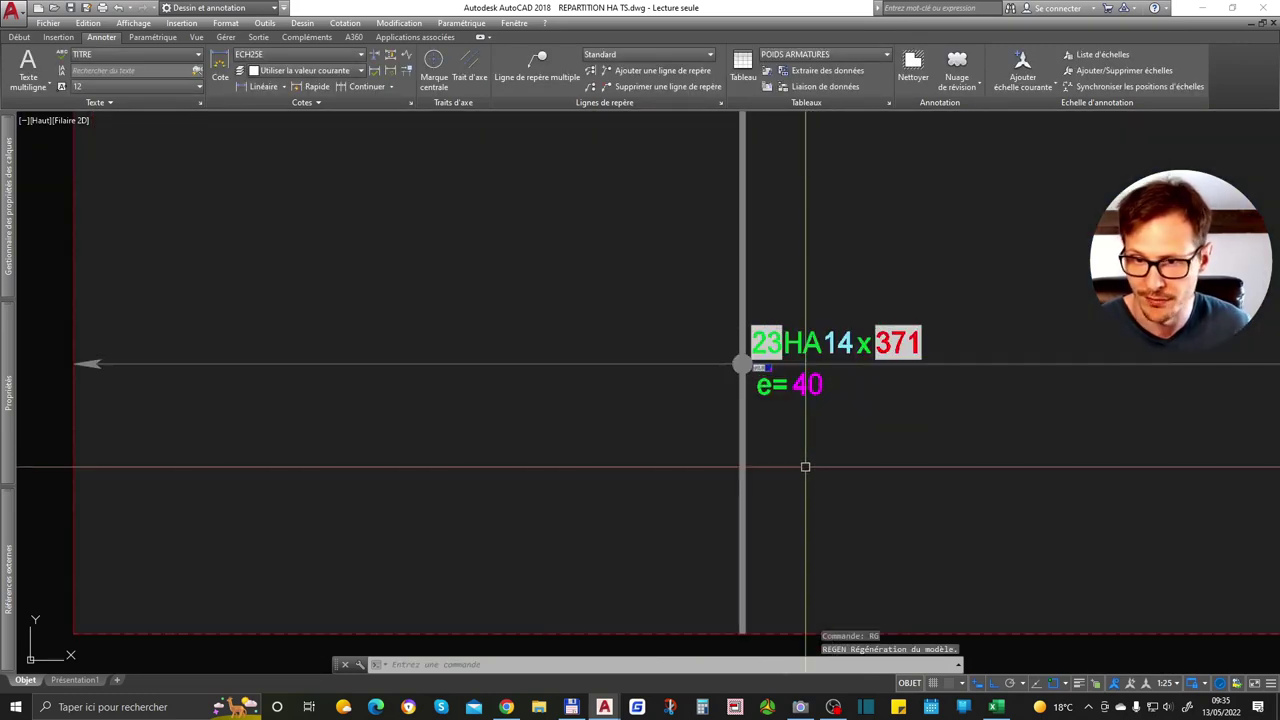
pyautogui.scroll(-3, 408, 385)
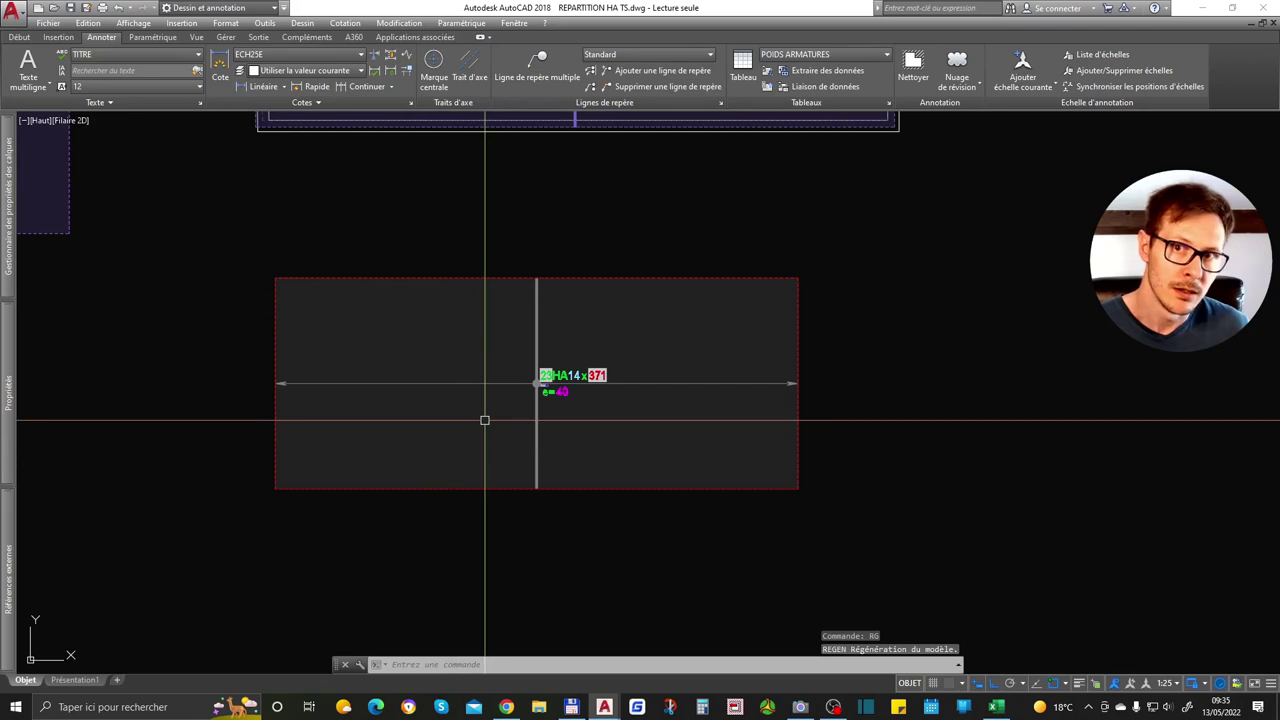
# Select the rectangular rebar block and start copying it with CO
pyautogui.click(563, 381)
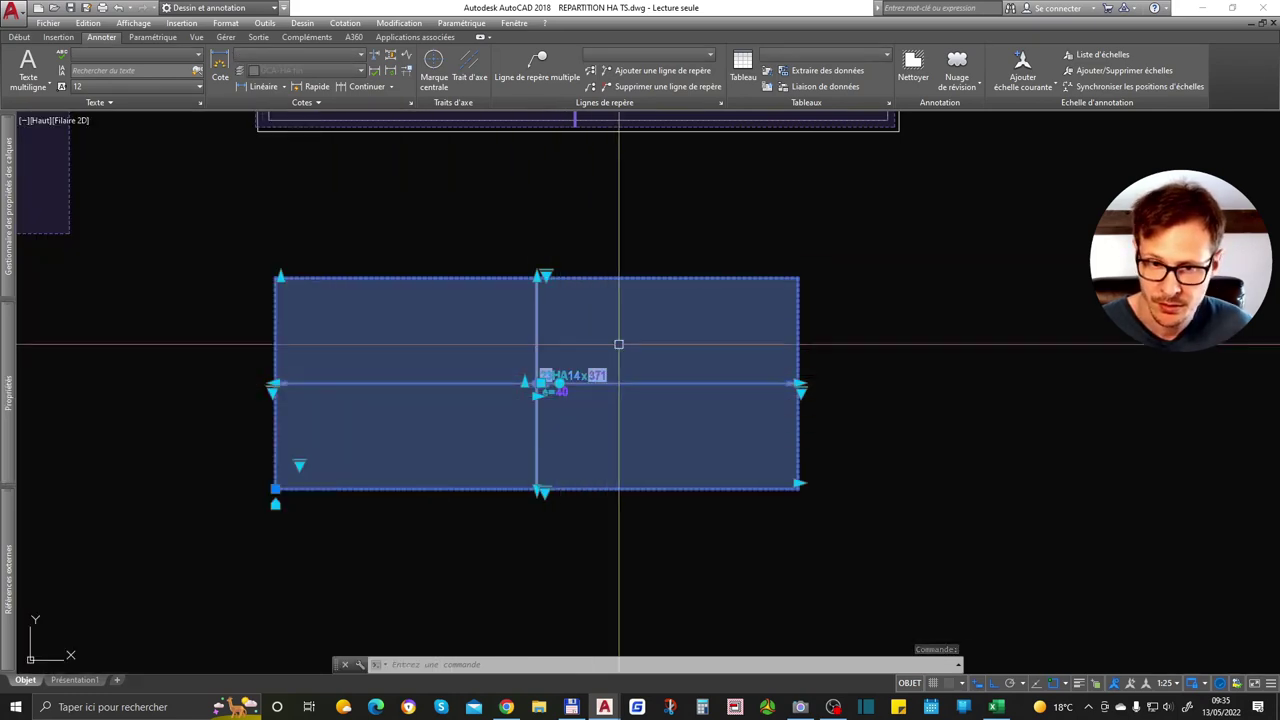
pyautogui.scroll(-4, 680, 285)
pyautogui.write('co')
pyautogui.press('Return')
# Place two copies of the rebar block stacked below the original
pyautogui.click(645, 316)
pyautogui.click(660, 430)
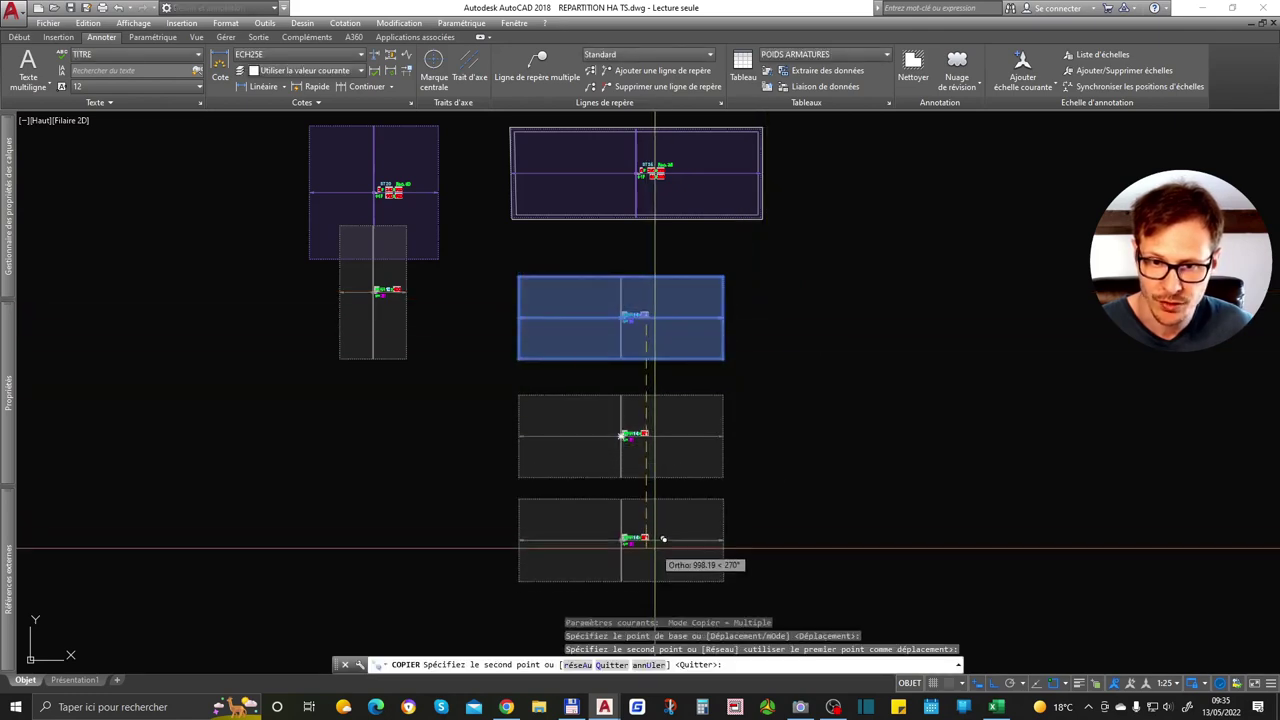
pyautogui.click(655, 552)
pyautogui.press('Return')
# Select all similar bar blocks and set them to Longueur 400 with HA16 bars
pyautogui.click(632, 435)
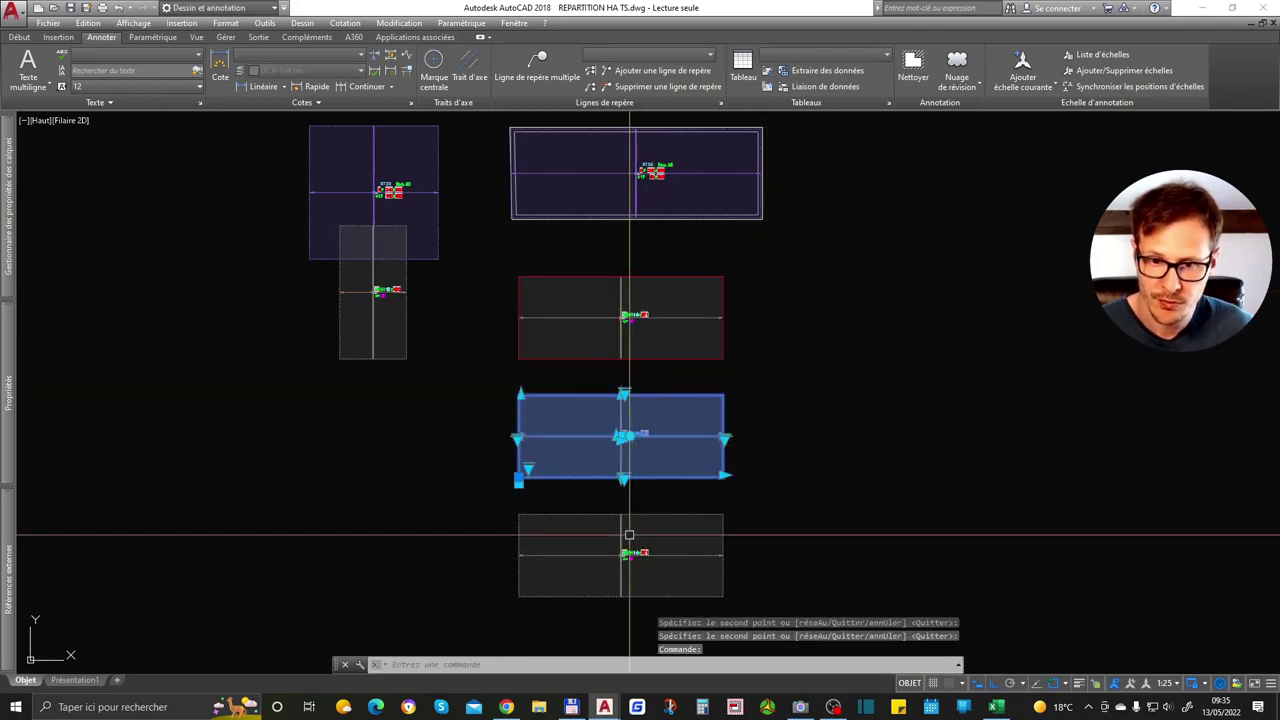
pyautogui.rightClick(619, 441)
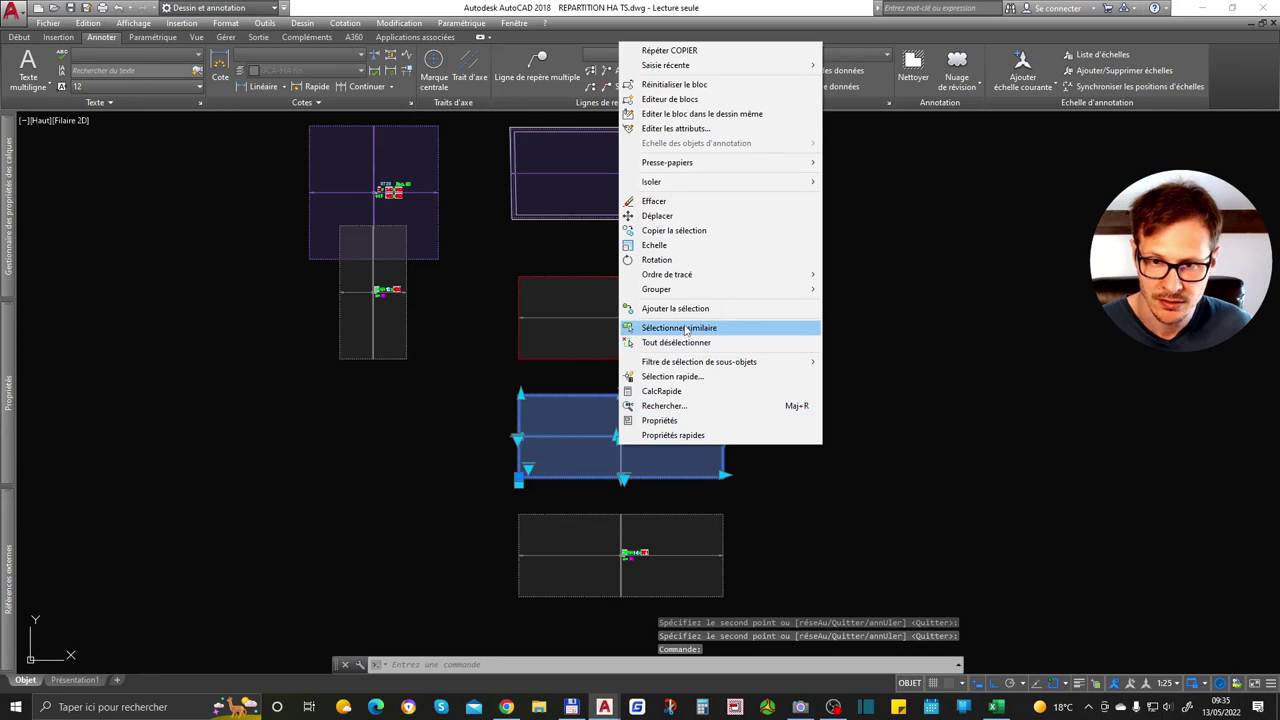
pyautogui.click(686, 328)
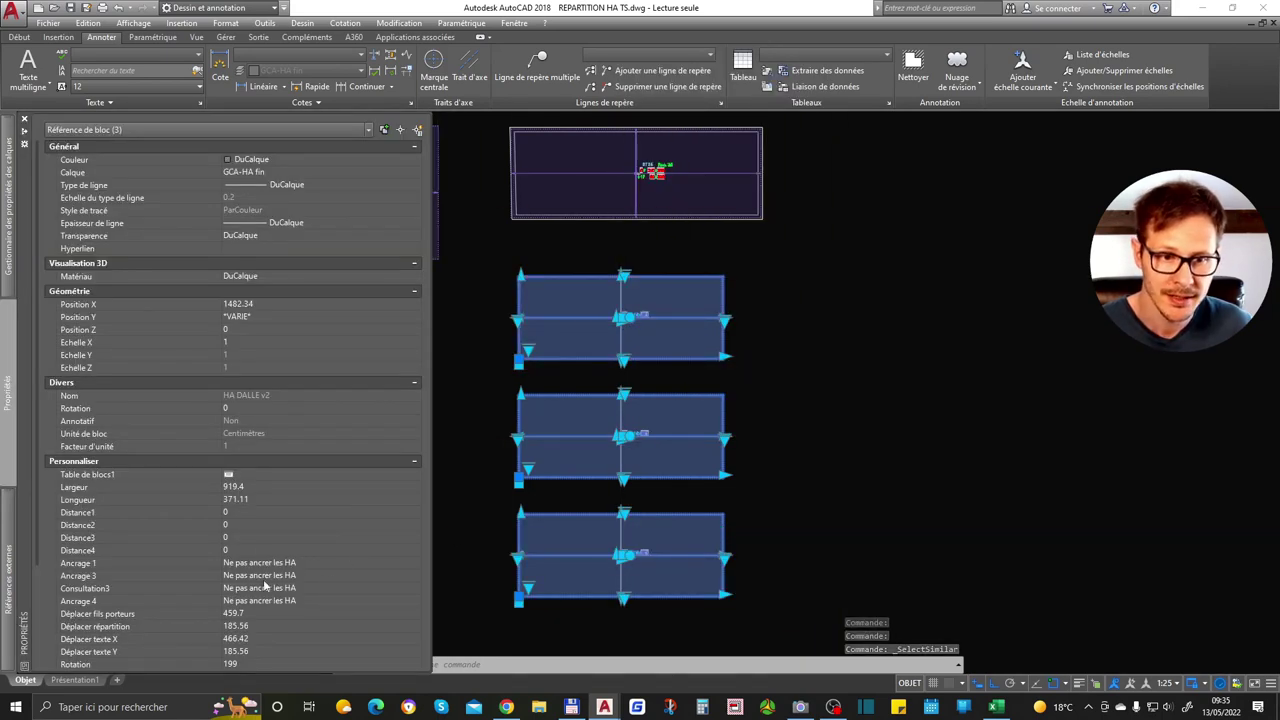
pyautogui.click(252, 511)
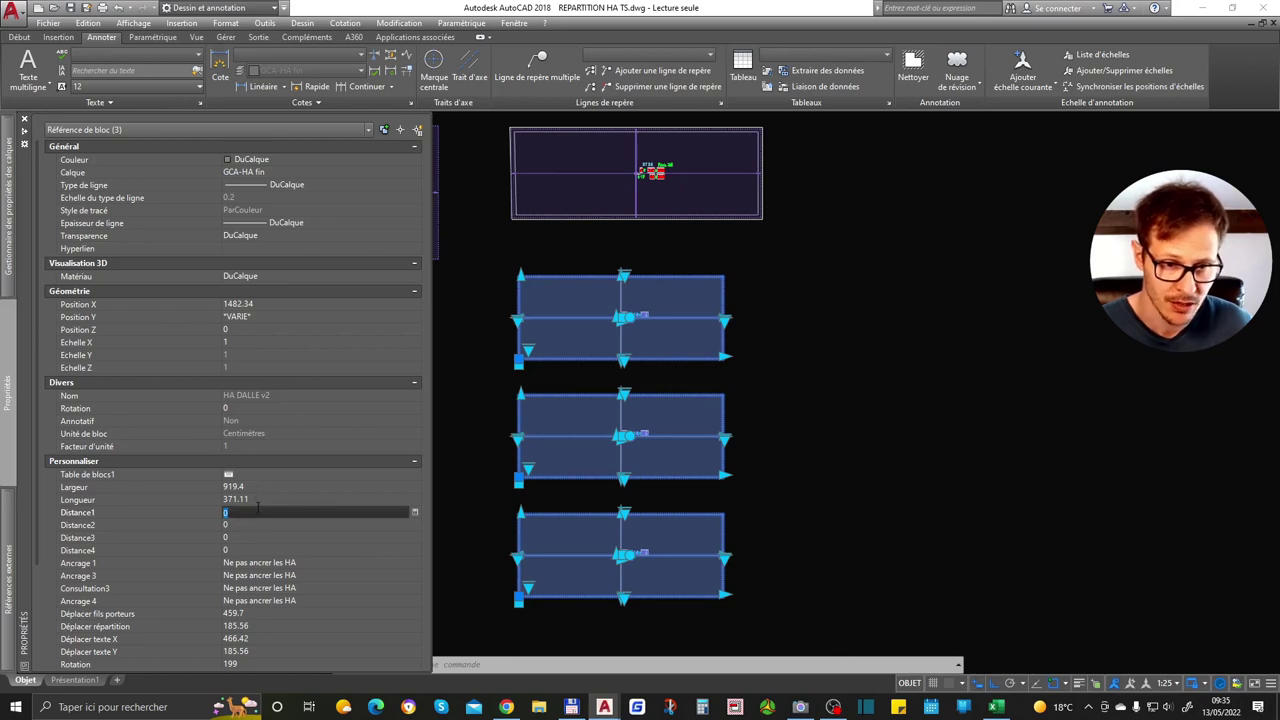
pyautogui.write('40')
pyautogui.click(255, 510)
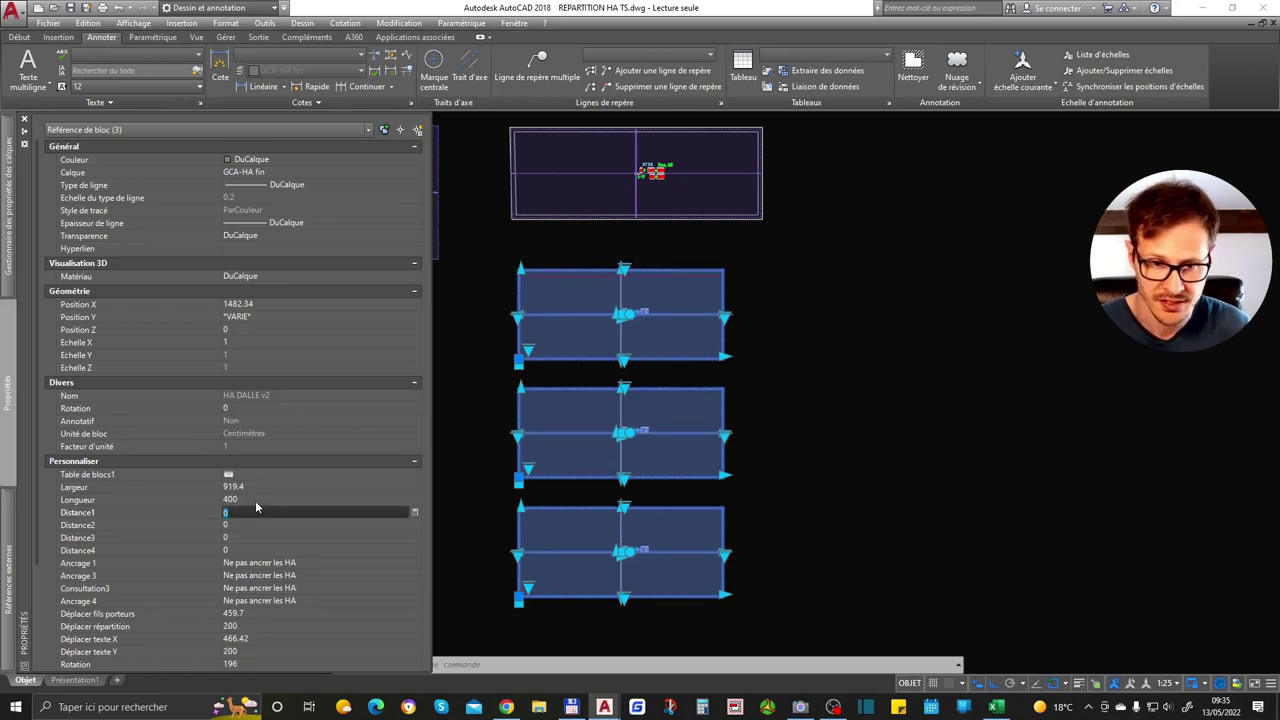
pyautogui.click(243, 476)
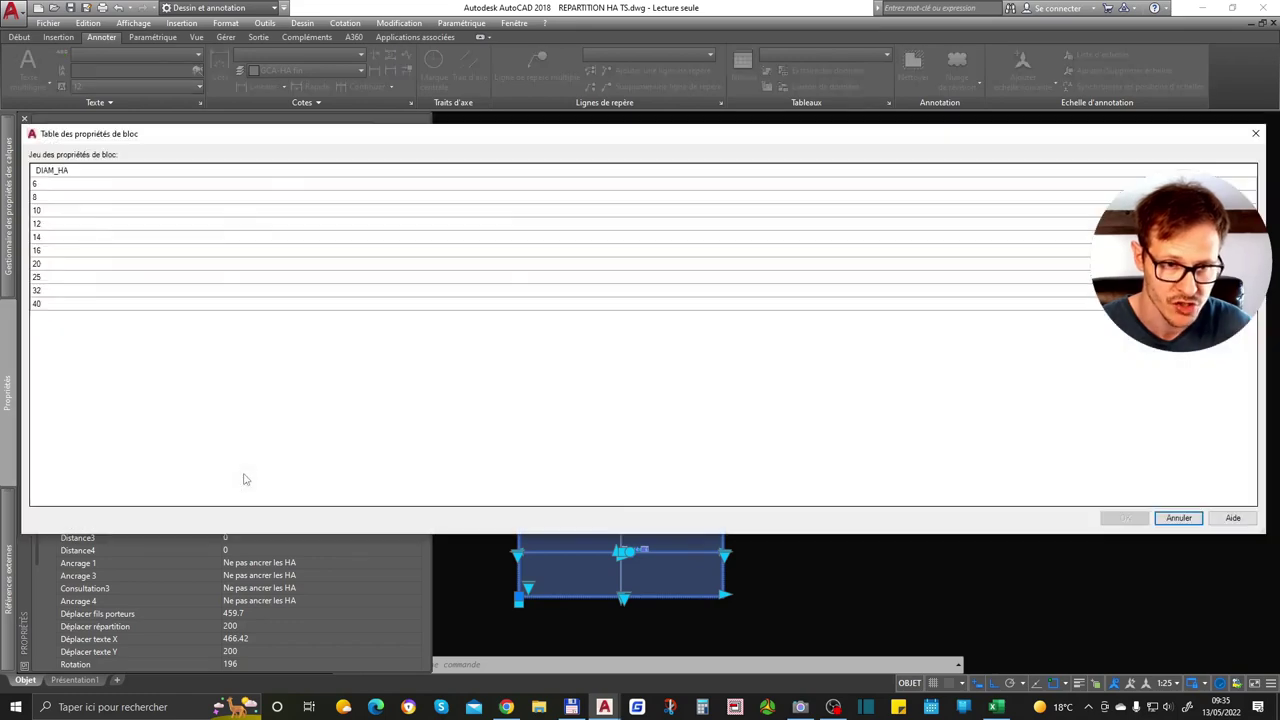
pyautogui.doubleClick(45, 251)
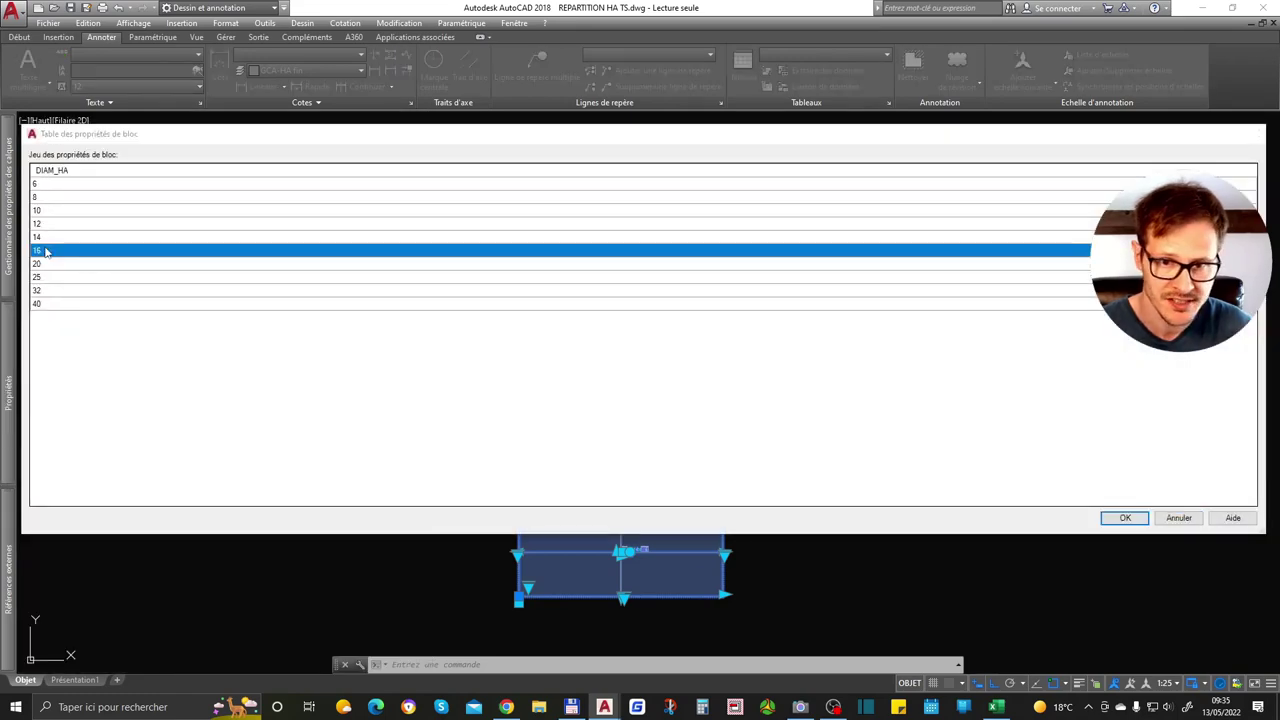
# Select the ST35 stirrup block at the top of the drawing
pyautogui.scroll(5, 700, 484)
pyautogui.moveTo(700, 484)
pyautogui.mouseDown(button='middle')
pyautogui.moveTo(697, 336)
pyautogui.moveTo(718, 452)
pyautogui.mouseUp(button='middle')
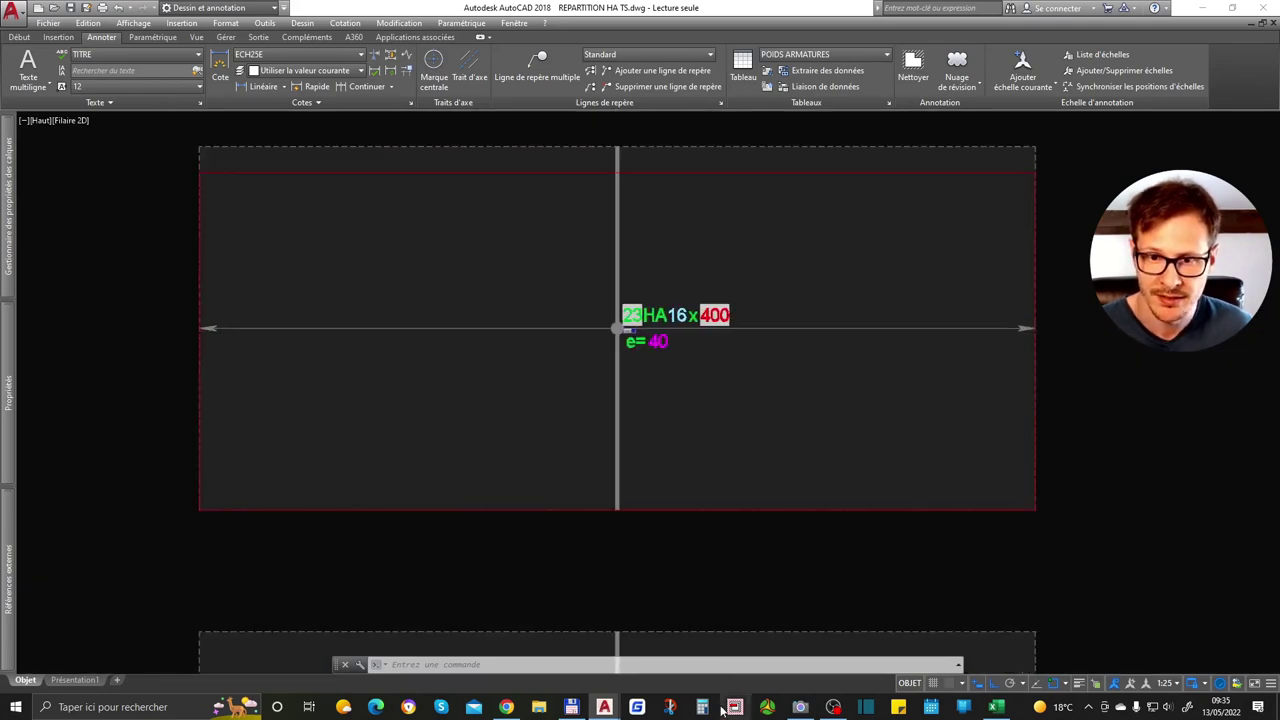
pyautogui.scroll(-4, 721, 226)
pyautogui.click(721, 210)
pyautogui.scroll(-3, 717, 302)
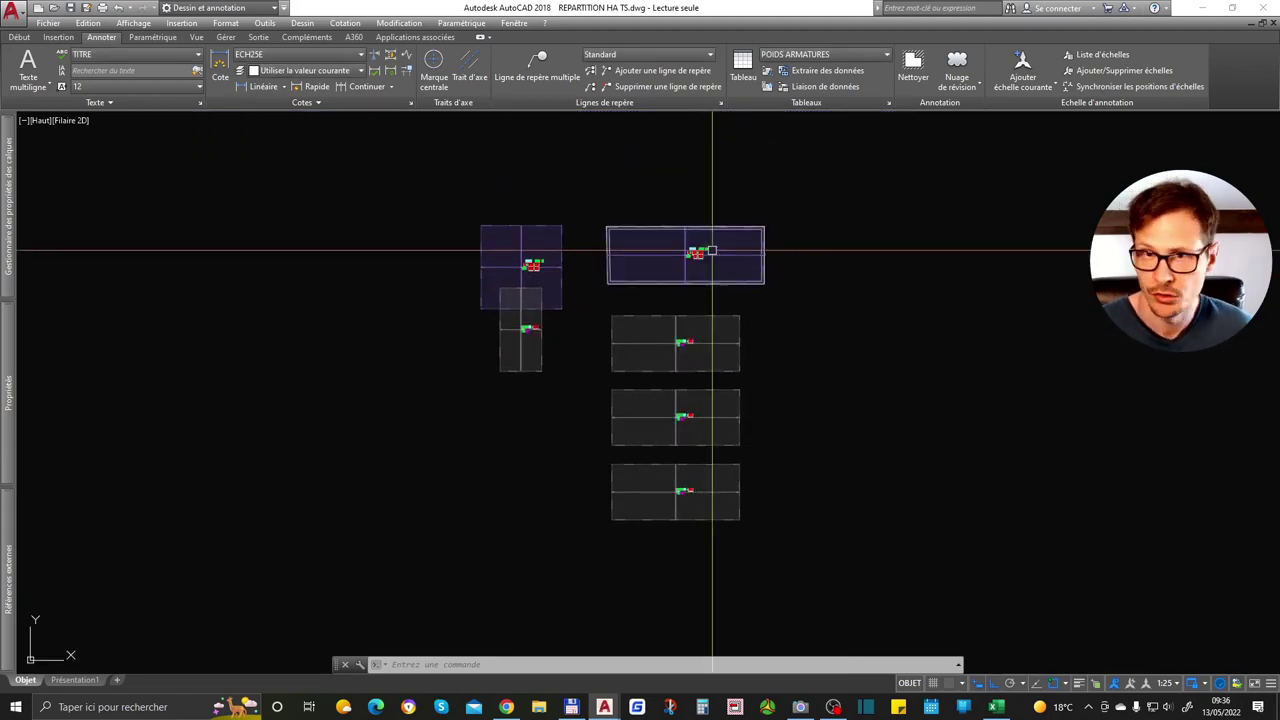
pyautogui.scroll(5, 703, 247)
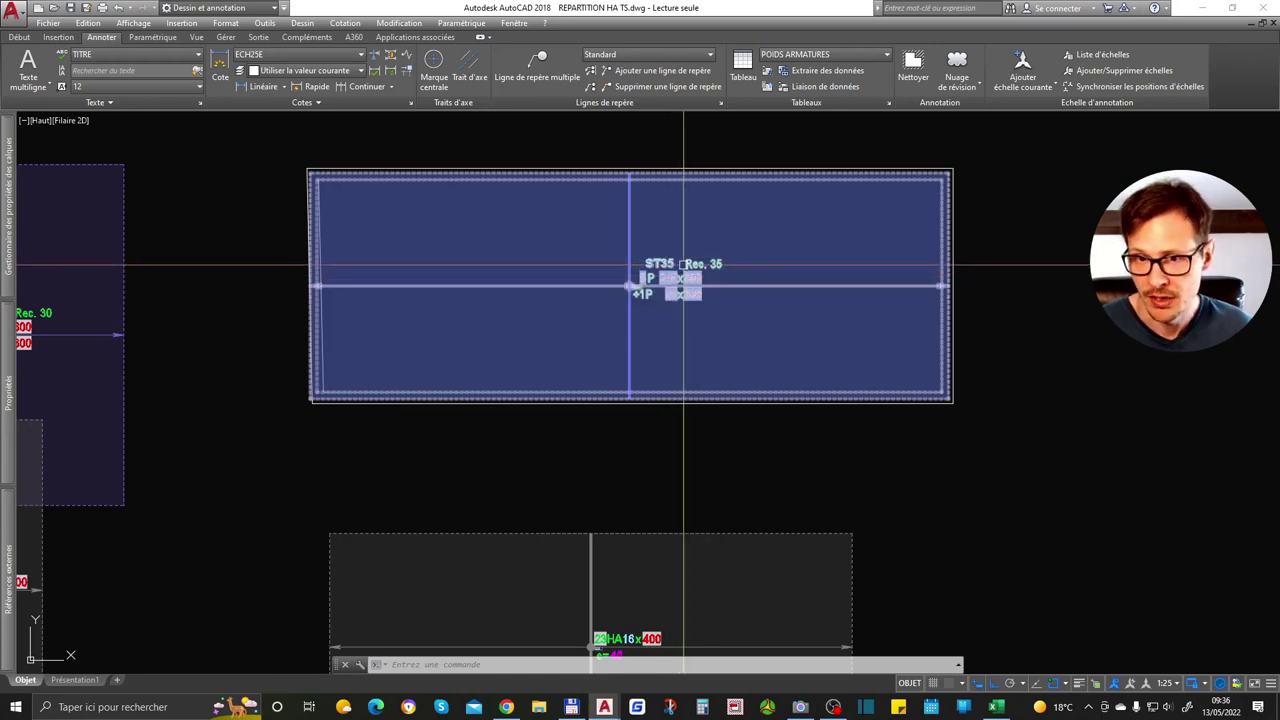
pyautogui.scroll(-5, 684, 286)
# Stretch the ST35 block's right edge outward with a crossing window
pyautogui.press('s')
pyautogui.press('Return')
pyautogui.click(863, 180)
pyautogui.click(688, 392)
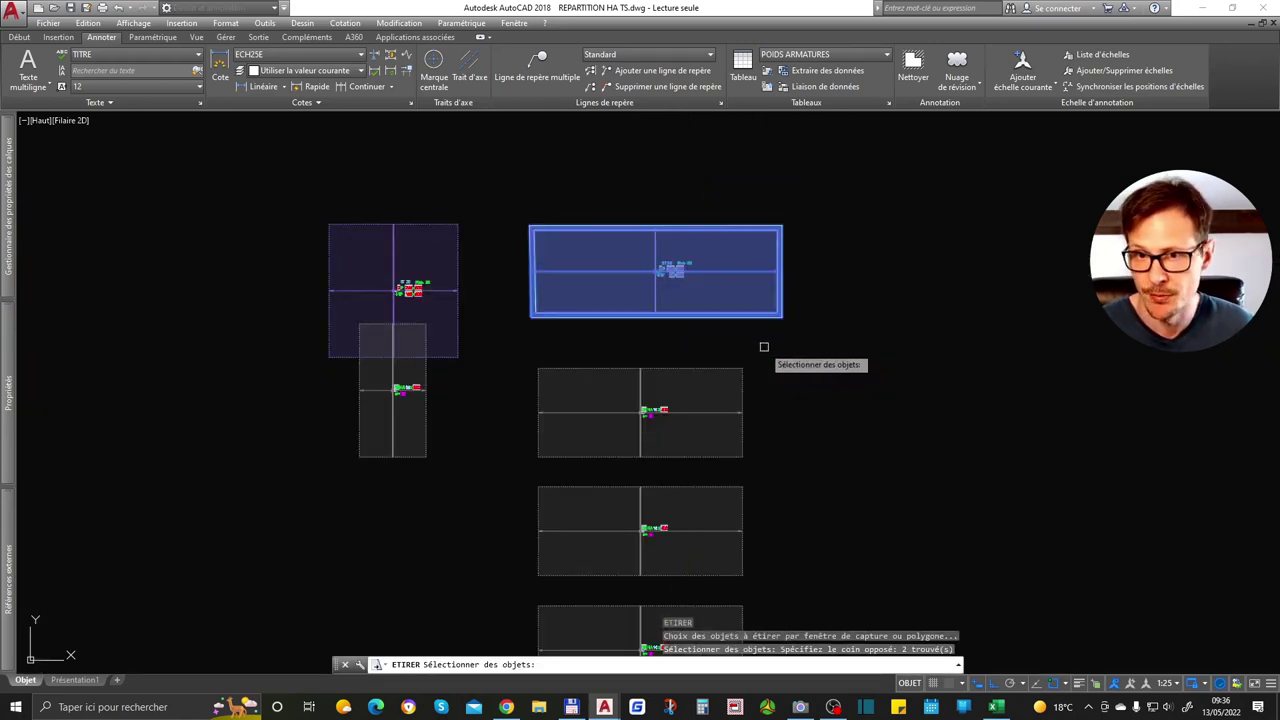
pyautogui.press('Return')
pyautogui.click(771, 383)
pyautogui.click(895, 398)
# Widen the stirrup block by dragging its bottom-right corner grip, then regenerate
pyautogui.click(800, 237)
pyautogui.click(757, 280)
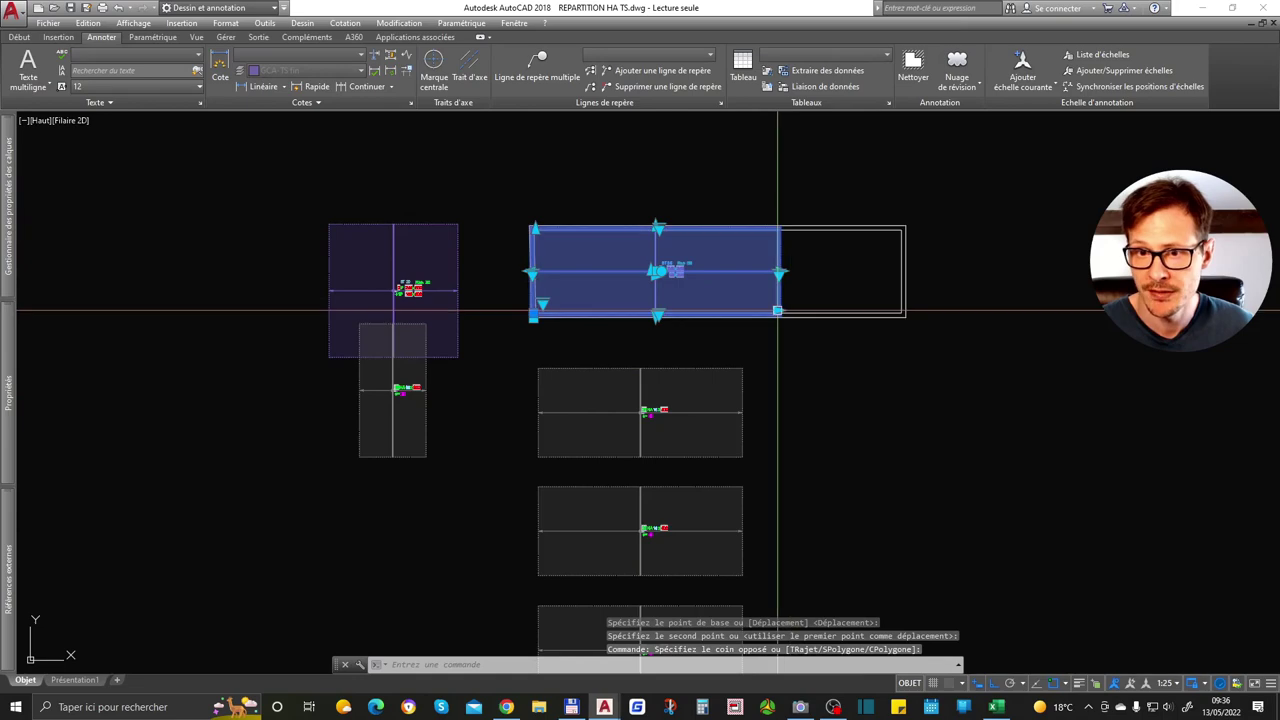
pyautogui.click(779, 310)
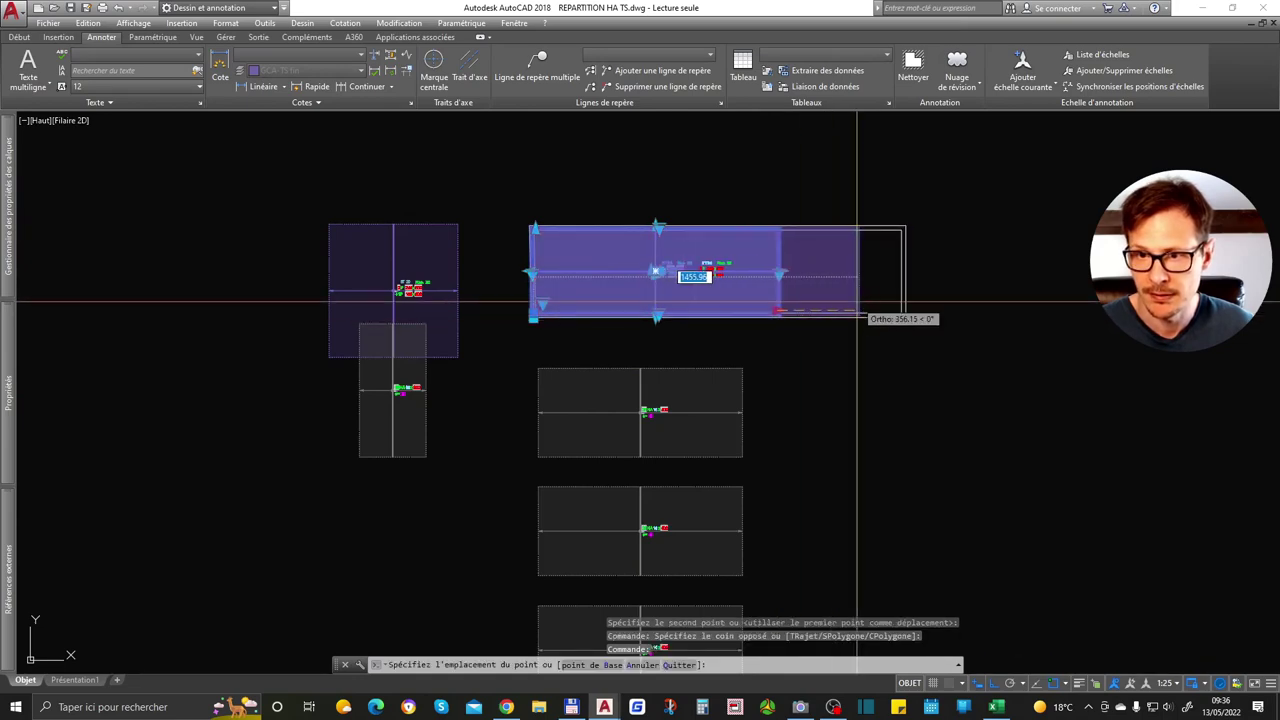
pyautogui.scroll(5, 903, 316)
pyautogui.click(909, 345)
pyautogui.scroll(-3, 850, 345)
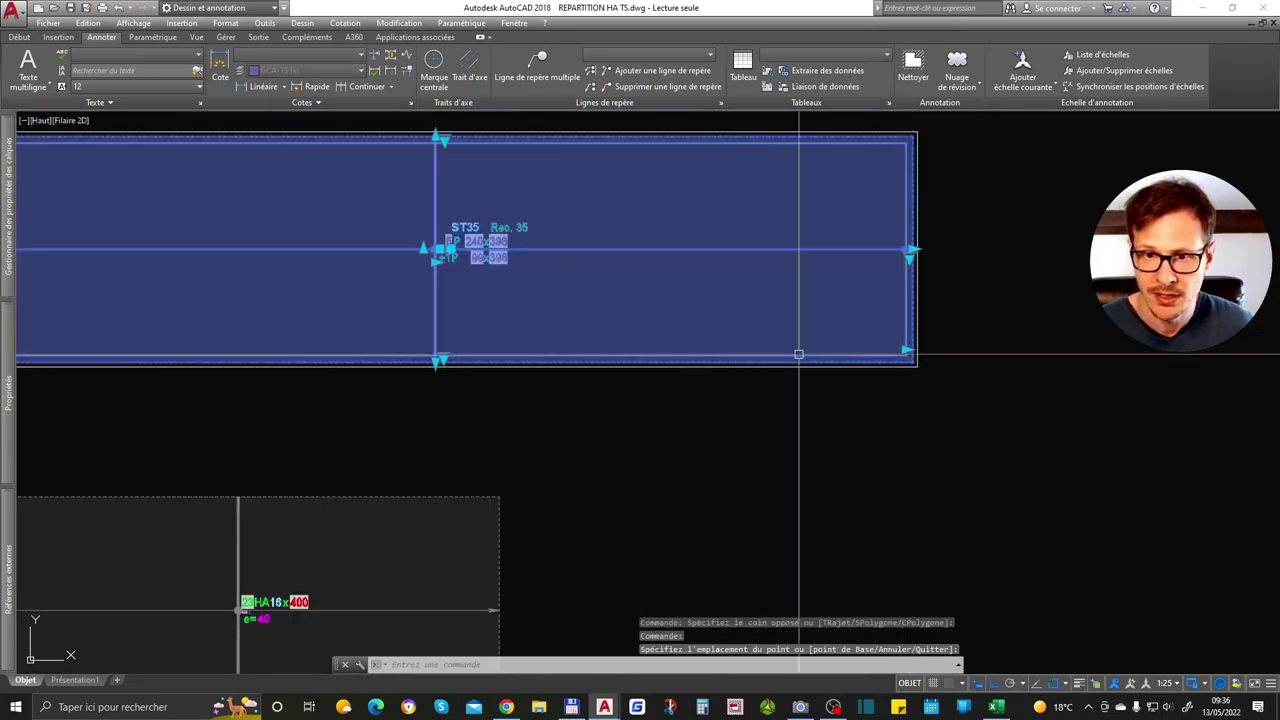
pyautogui.scroll(5, 575, 491)
pyautogui.write('RG')
pyautogui.press('Return')
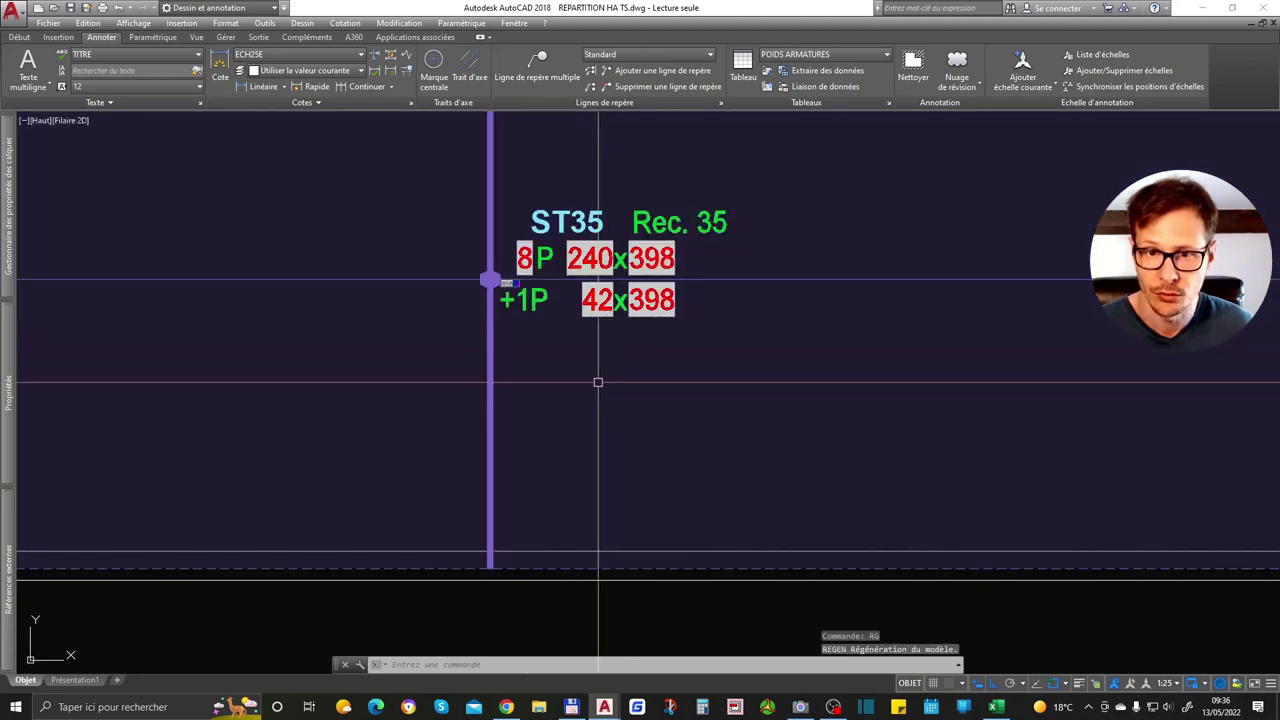
# Move the widened block's right edge grip by 5 units and regenerate the labels
pyautogui.scroll(-3, 592, 330)
pyautogui.click(534, 306)
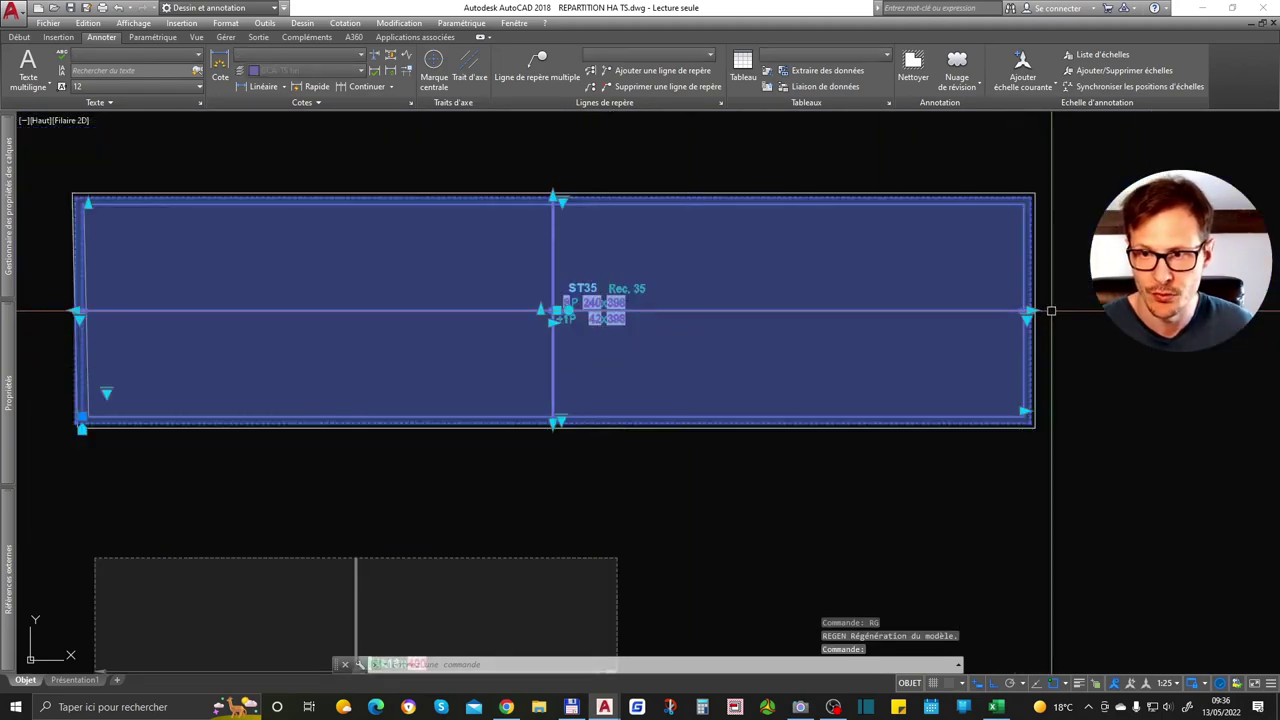
pyautogui.click(1029, 311)
pyautogui.write('5')
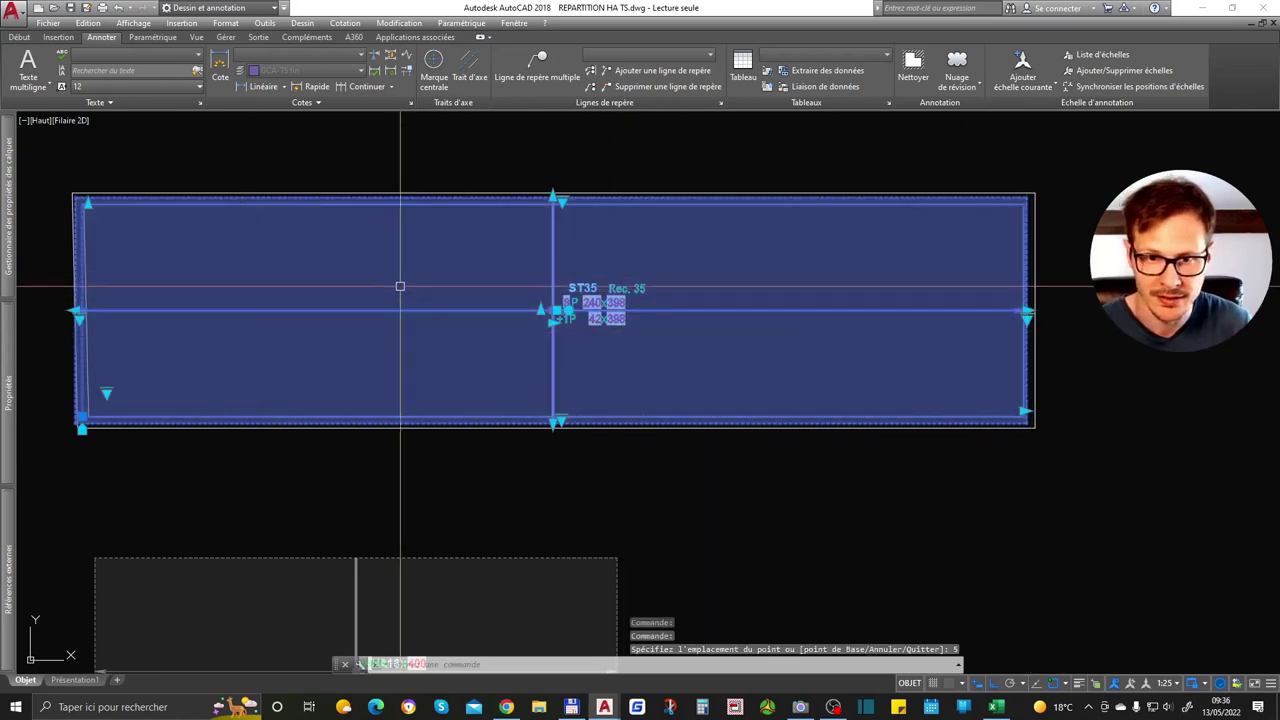
pyautogui.scroll(2, 480, 270)
pyautogui.press('Return')
pyautogui.write('RG')
pyautogui.press('Return')
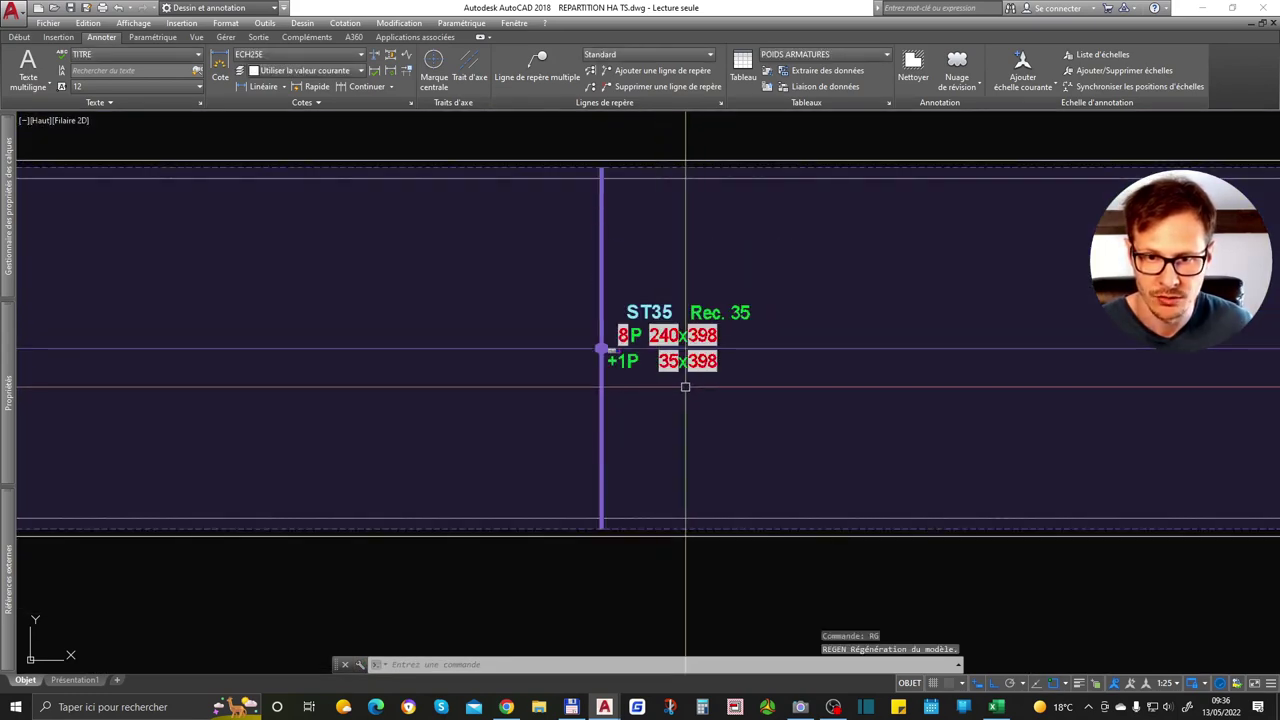
# Window-select the ST35 block and zoom out to view the whole opening band
pyautogui.click(729, 349)
pyautogui.scroll(-4, 729, 349)
pyautogui.scroll(4, 463, 330)
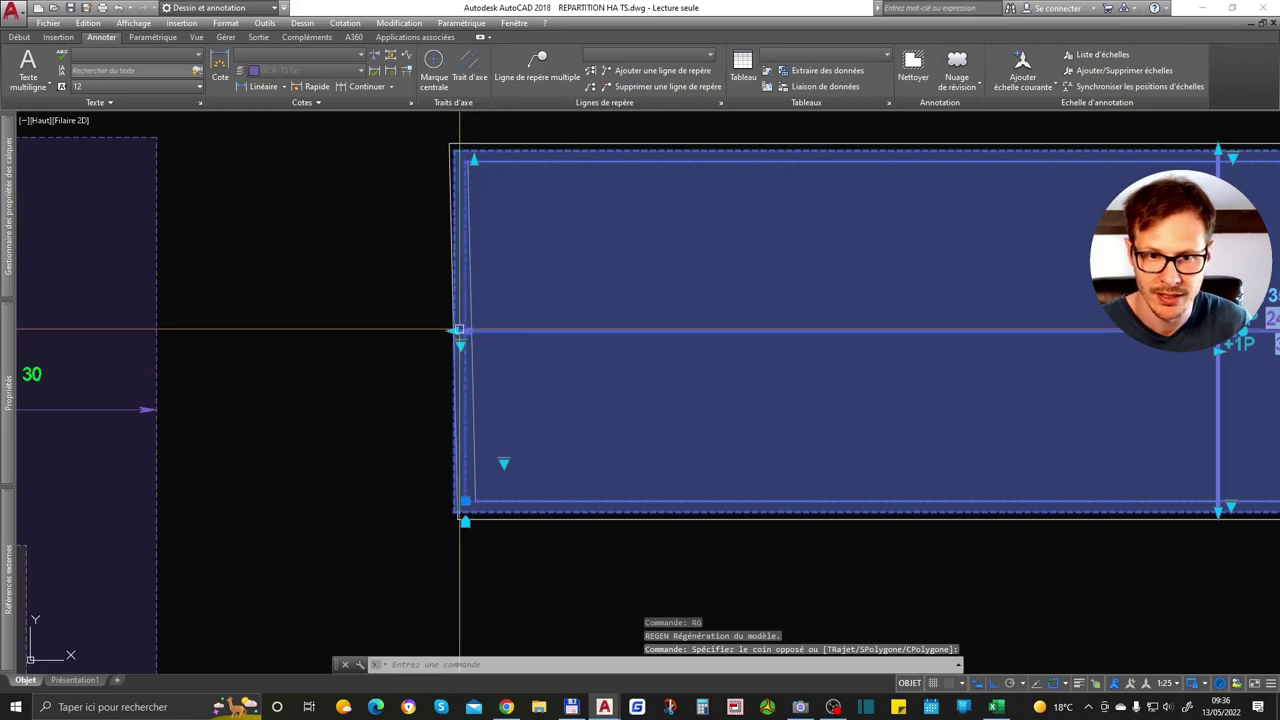
pyautogui.click(454, 331)
pyautogui.scroll(-4, 457, 331)
pyautogui.scroll(3, 686, 337)
pyautogui.scroll(2, 677, 410)
pyautogui.scroll(-4, 638, 374)
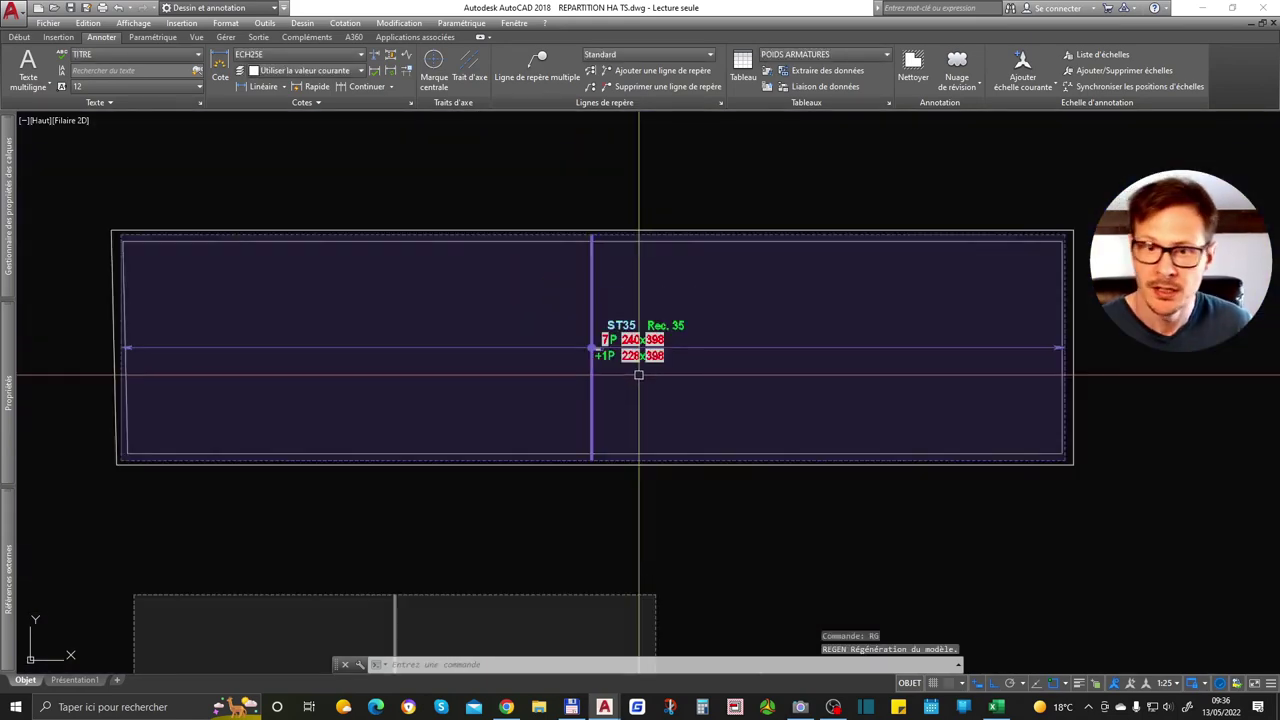
pyautogui.scroll(3, 638, 374)
pyautogui.scroll(-2, 638, 374)
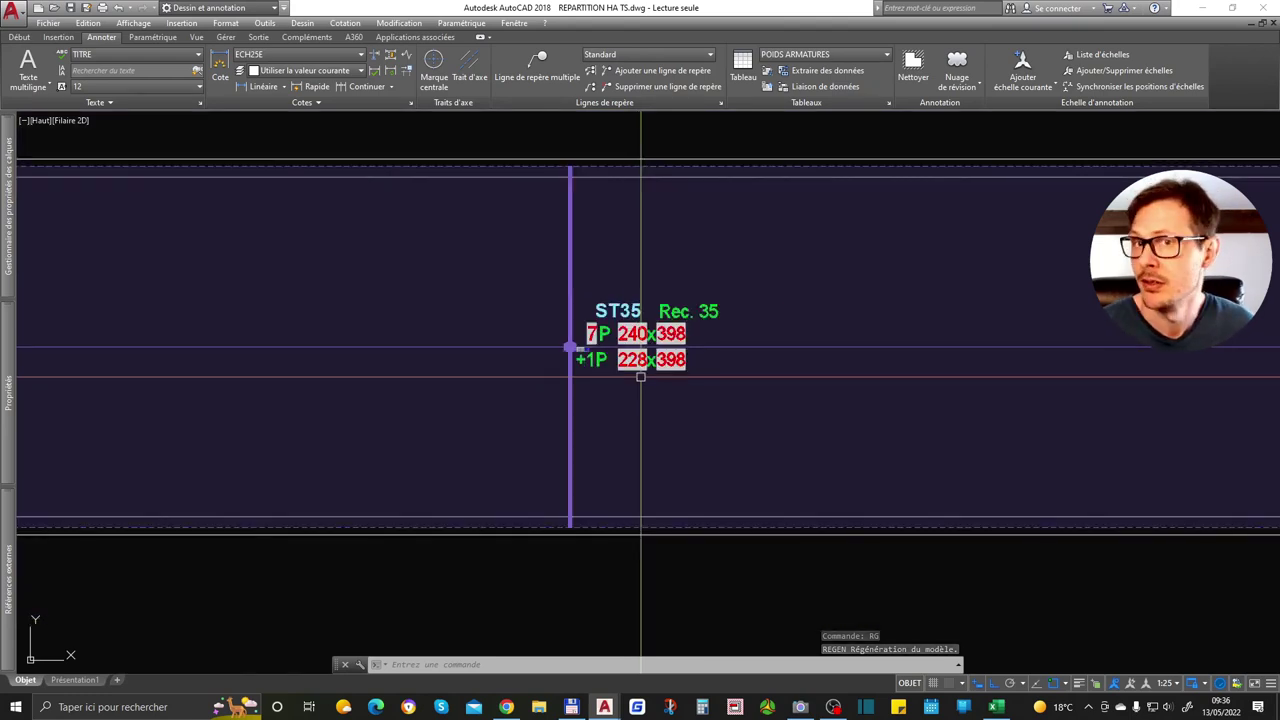
pyautogui.scroll(-3, 640, 374)
pyautogui.scroll(-2, 646, 358)
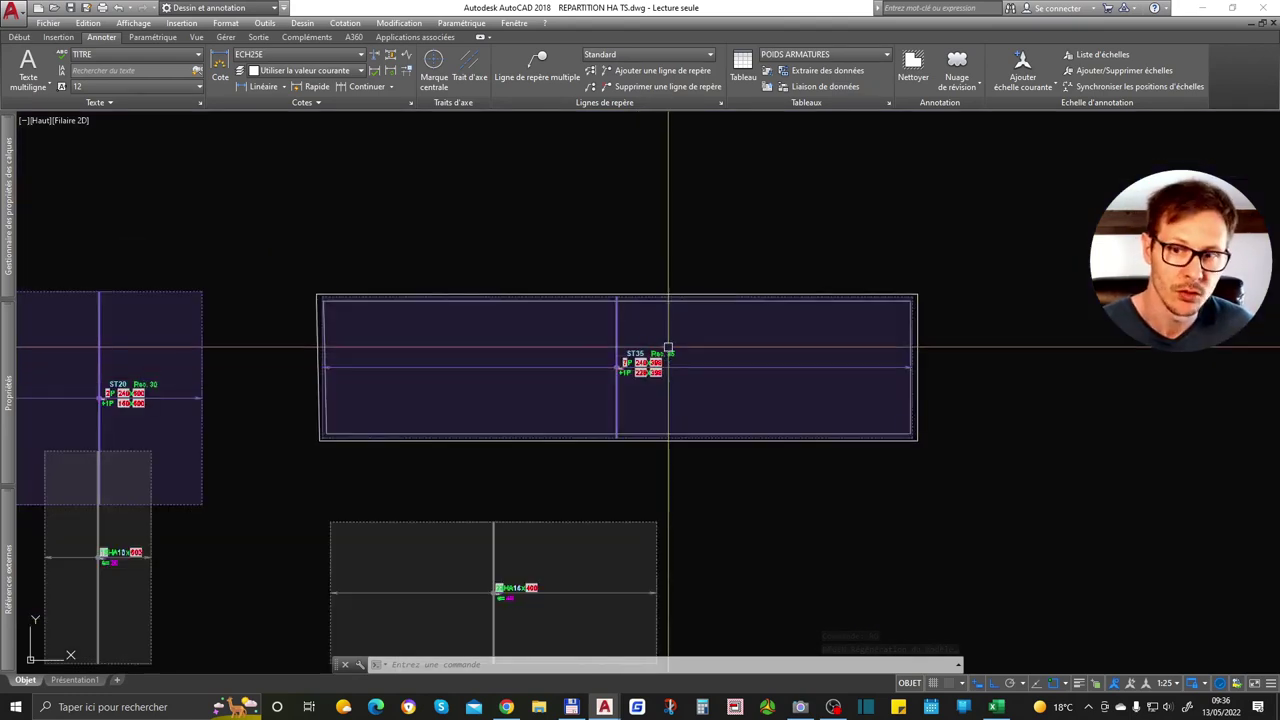
pyautogui.scroll(5, 660, 350)
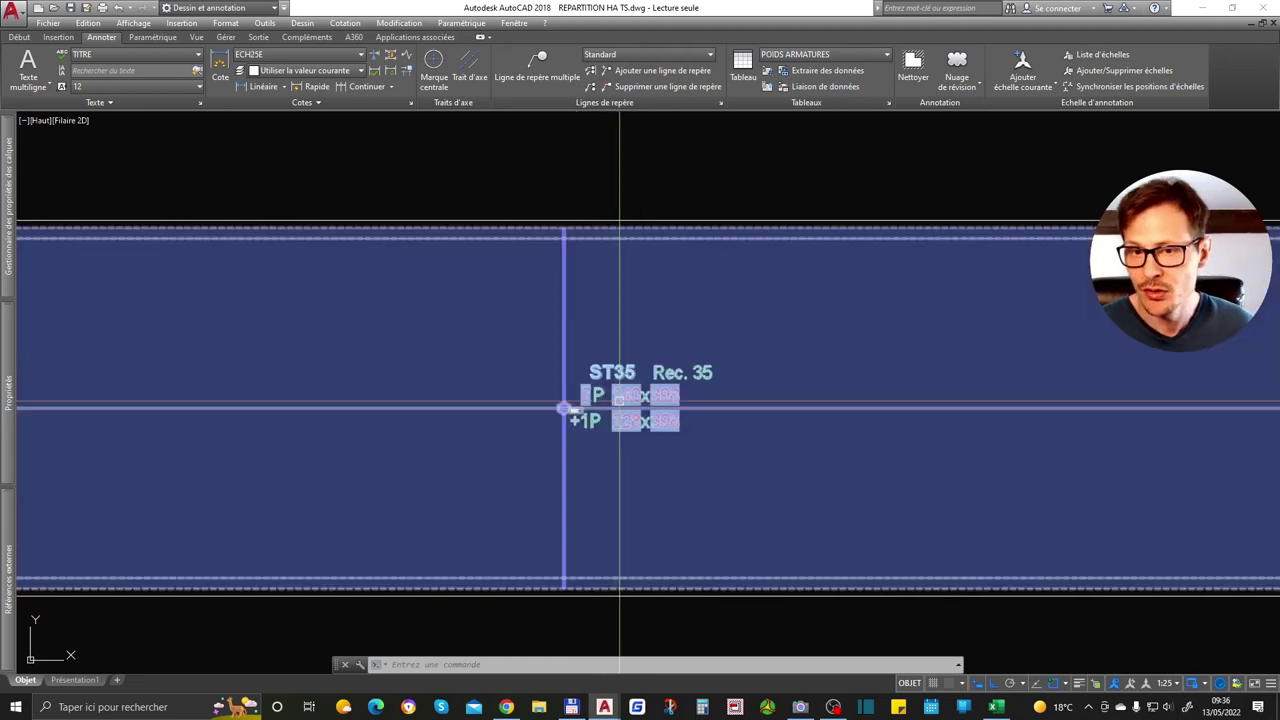
pyautogui.scroll(2, 687, 402)
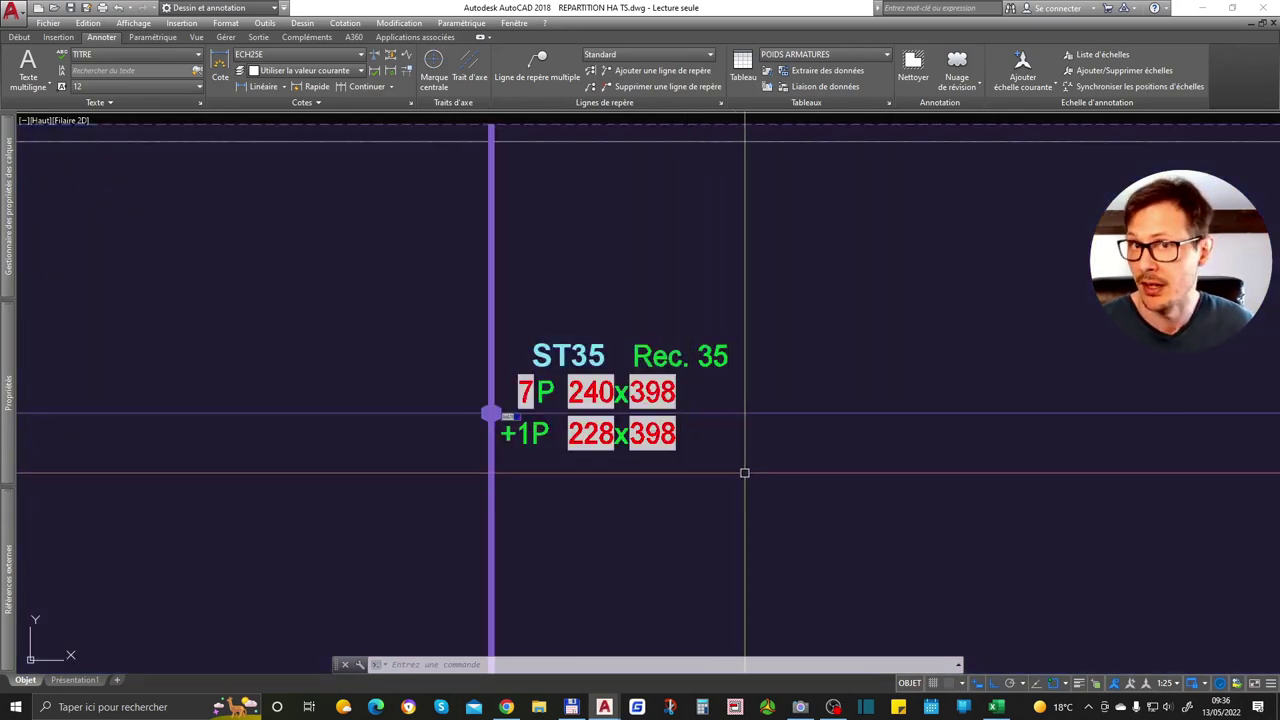
pyautogui.scroll(-1, 731, 379)
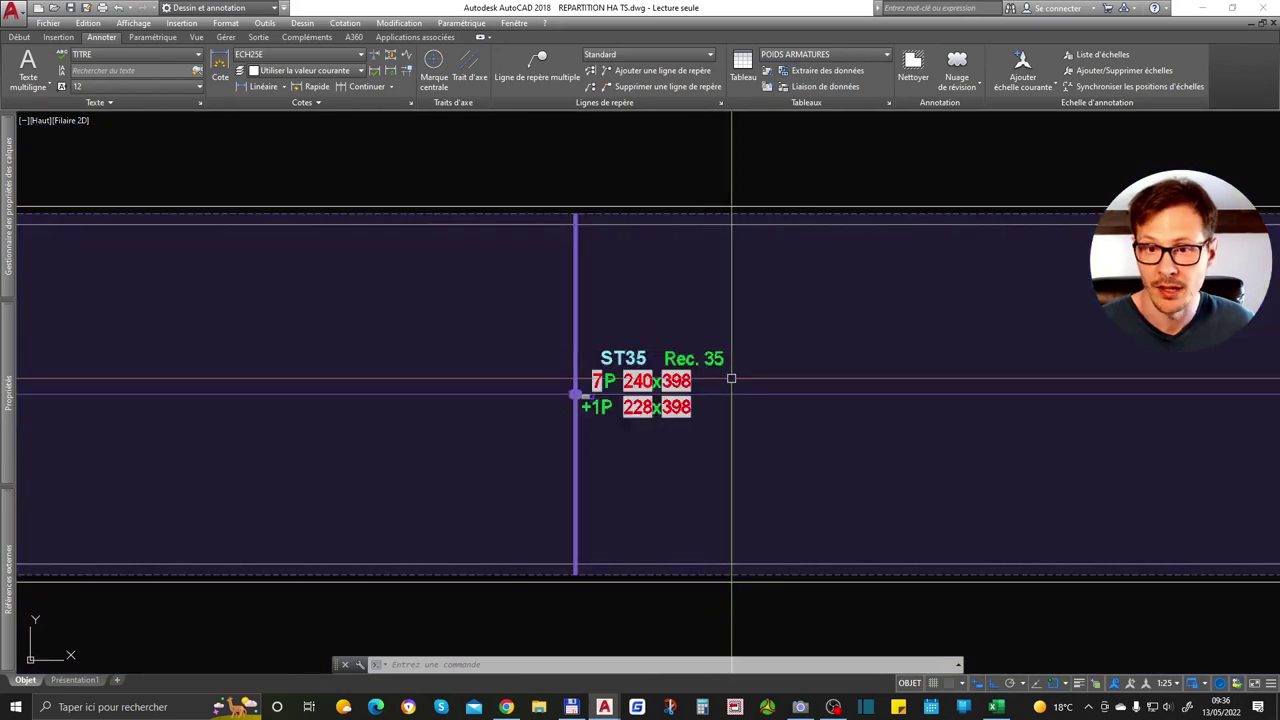
pyautogui.scroll(-1, 731, 379)
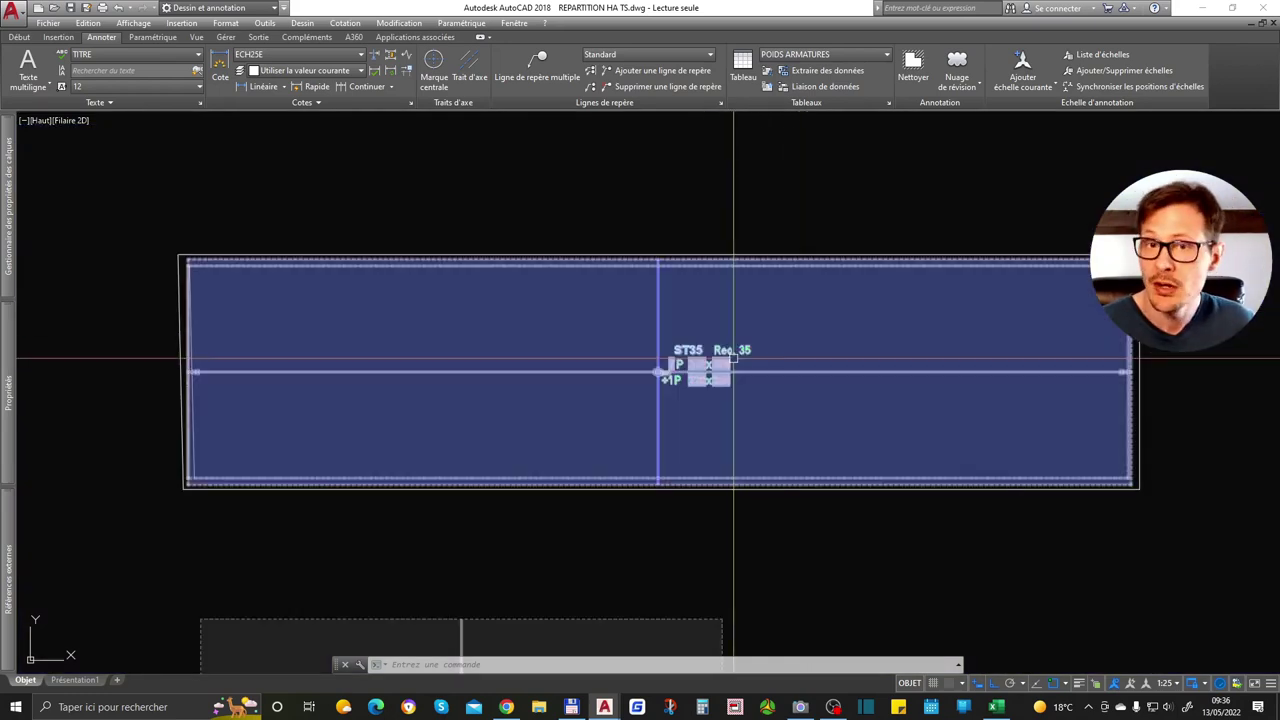
pyautogui.scroll(-2, 735, 360)
pyautogui.write('poid')
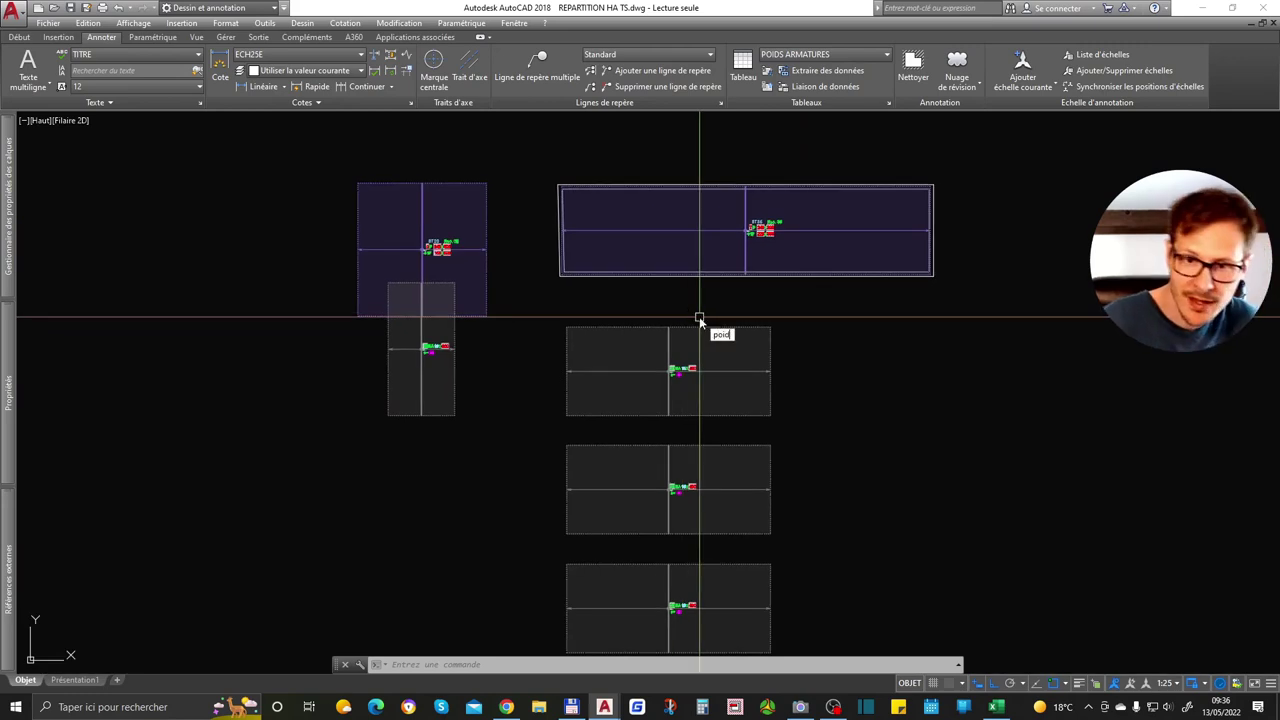
pyautogui.write('s')
pyautogui.press('Return')
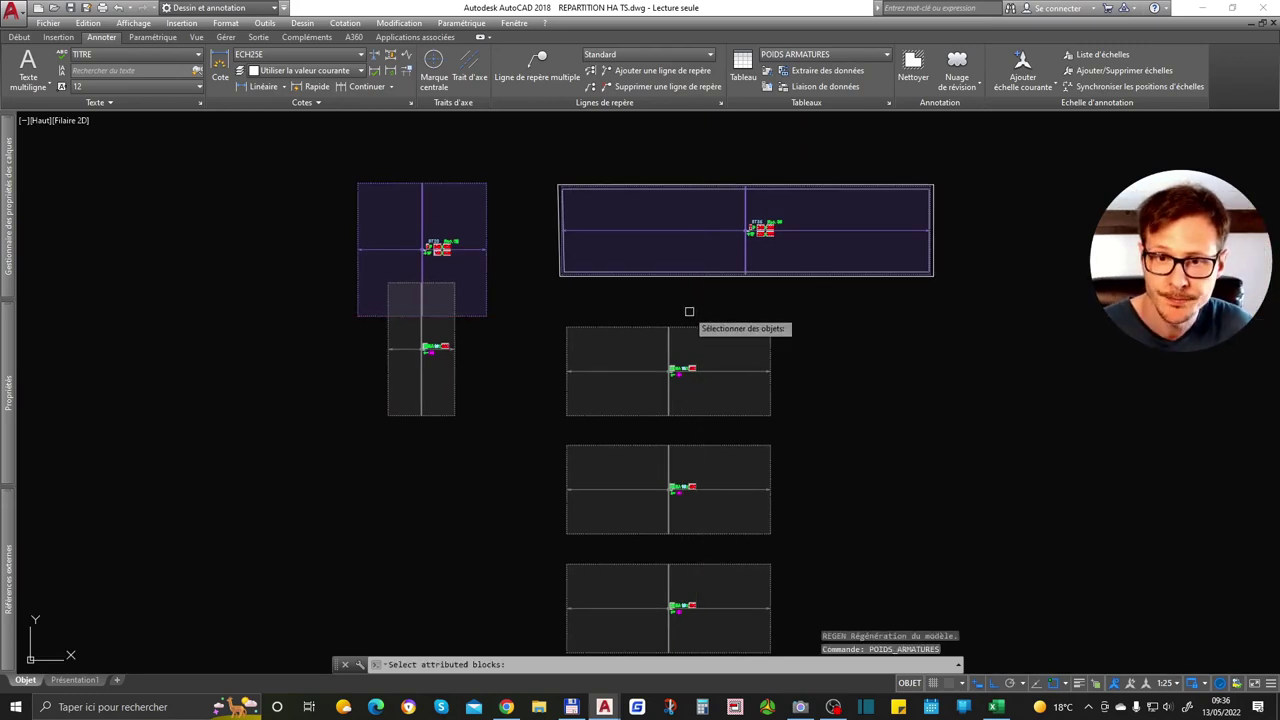
pyautogui.click(383, 171)
pyautogui.click(996, 562)
pyautogui.press('Return')
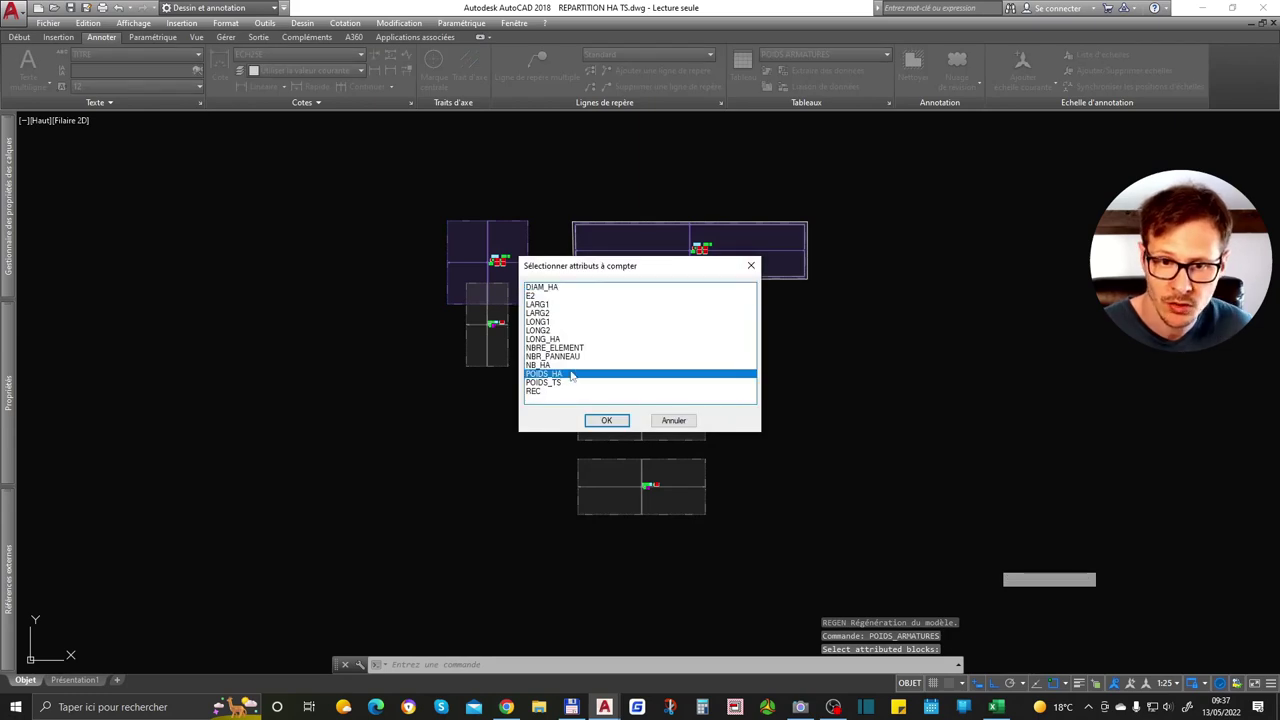
pyautogui.click(615, 421)
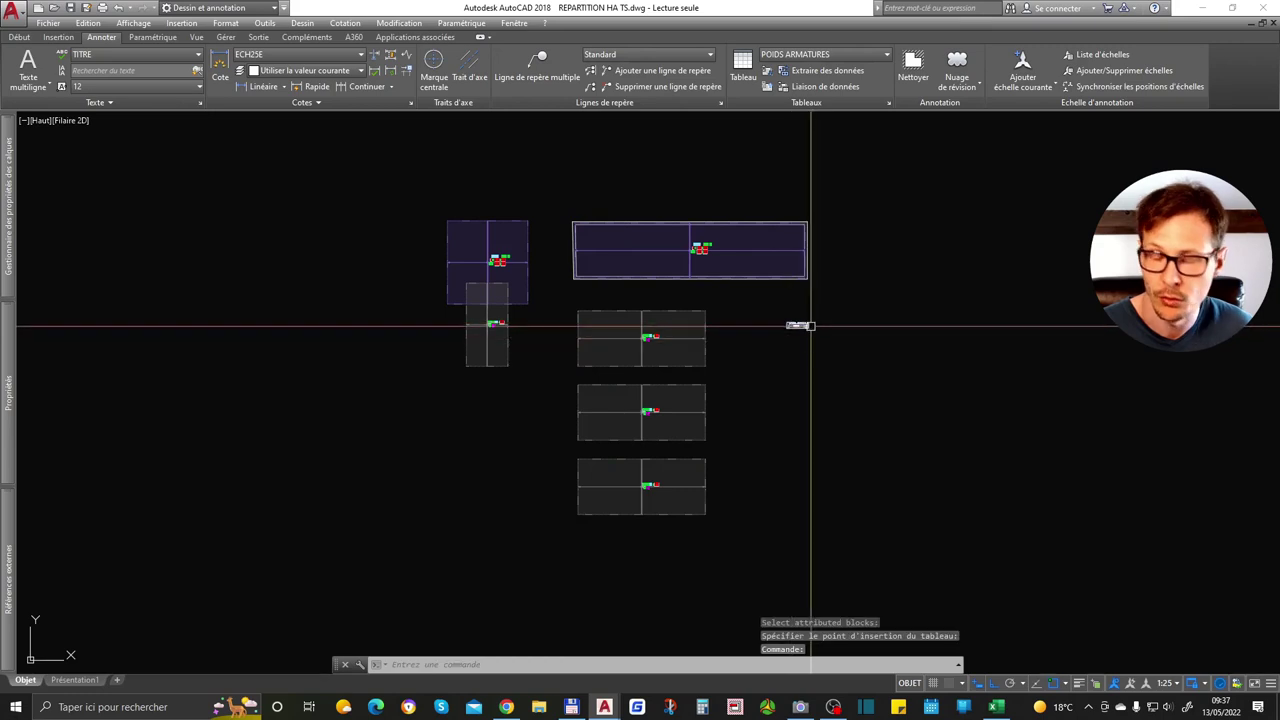
pyautogui.scroll(8, 803, 331)
pyautogui.scroll(6, 850, 285)
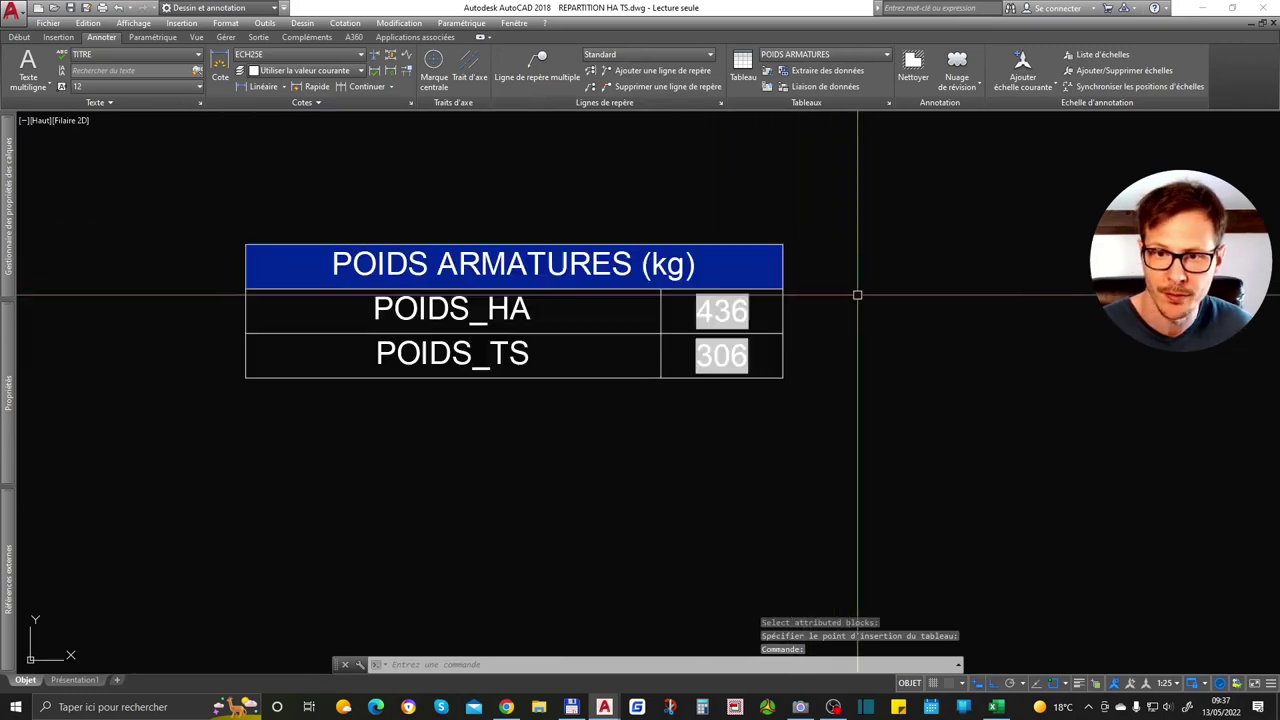
pyautogui.scroll(-3, 843, 340)
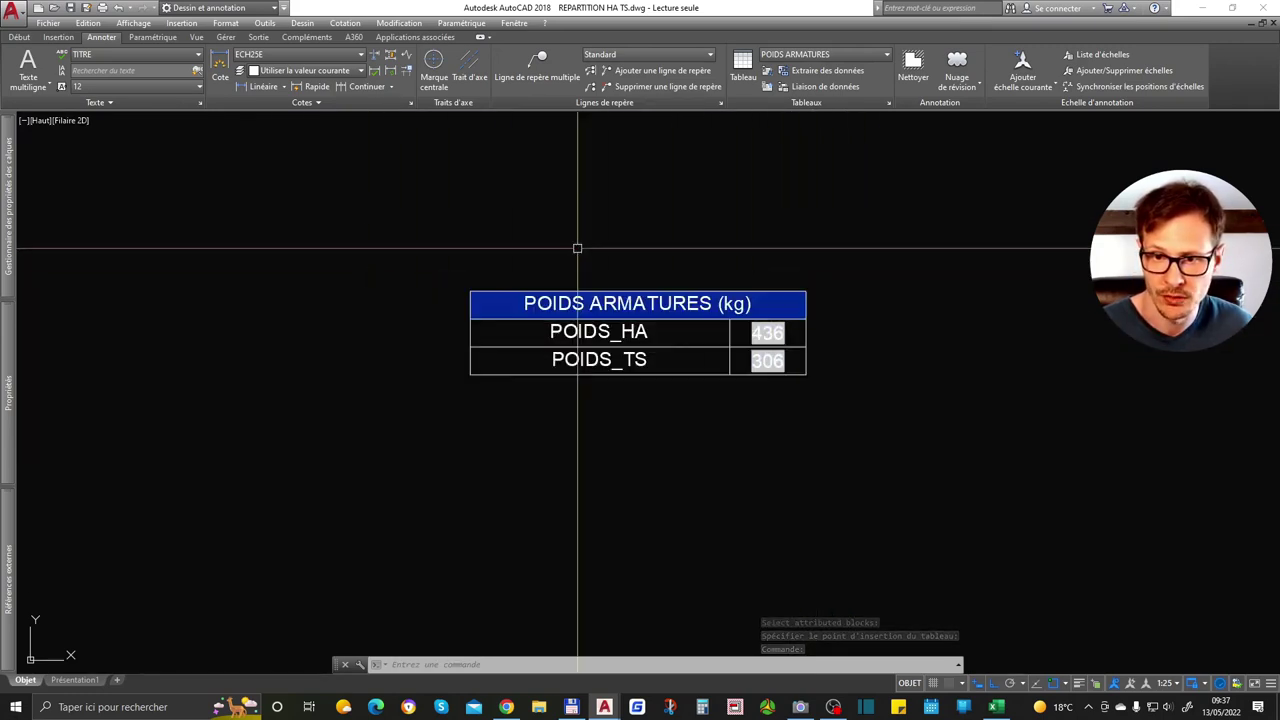
pyautogui.scroll(3, 775, 320)
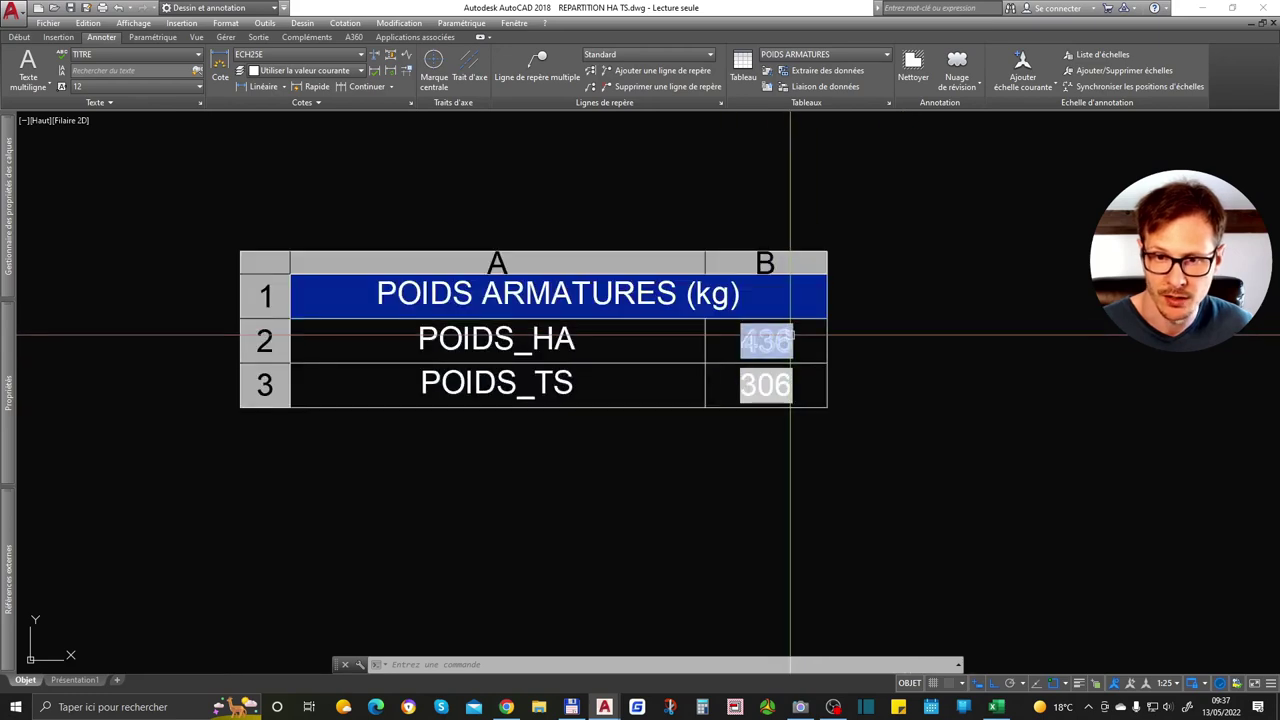
pyautogui.moveTo(790, 340); pyautogui.dragTo(828, 401)
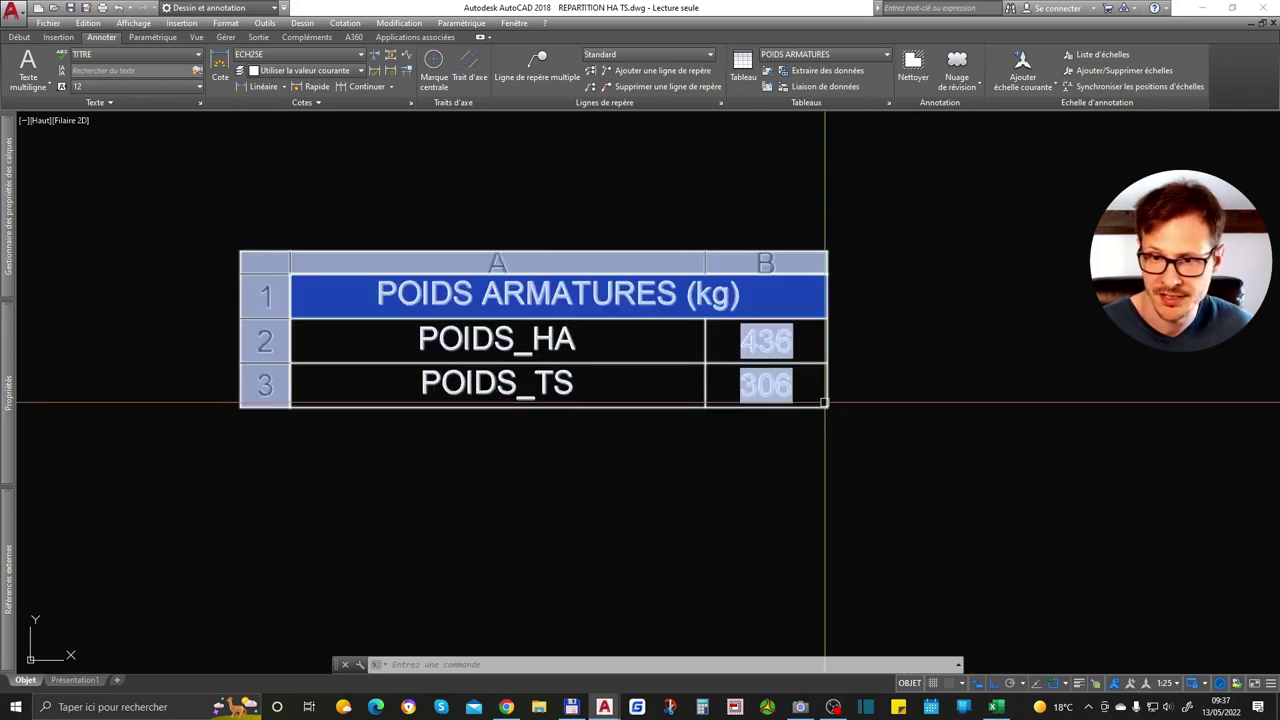
pyautogui.scroll(-2, 828, 410)
pyautogui.scroll(-3, 834, 390)
pyautogui.click(842, 378)
pyautogui.click(763, 521)
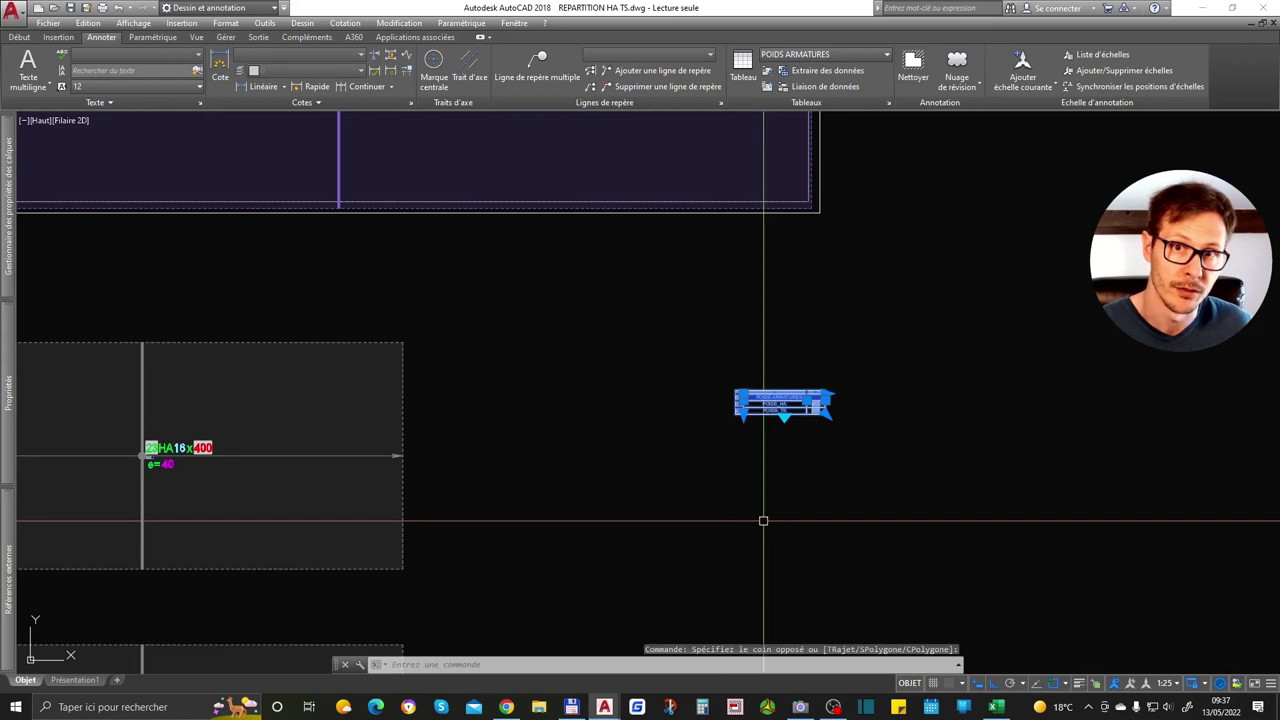
pyautogui.scroll(-3, 763, 521)
pyautogui.scroll(4, 625, 521)
pyautogui.press('Delete')
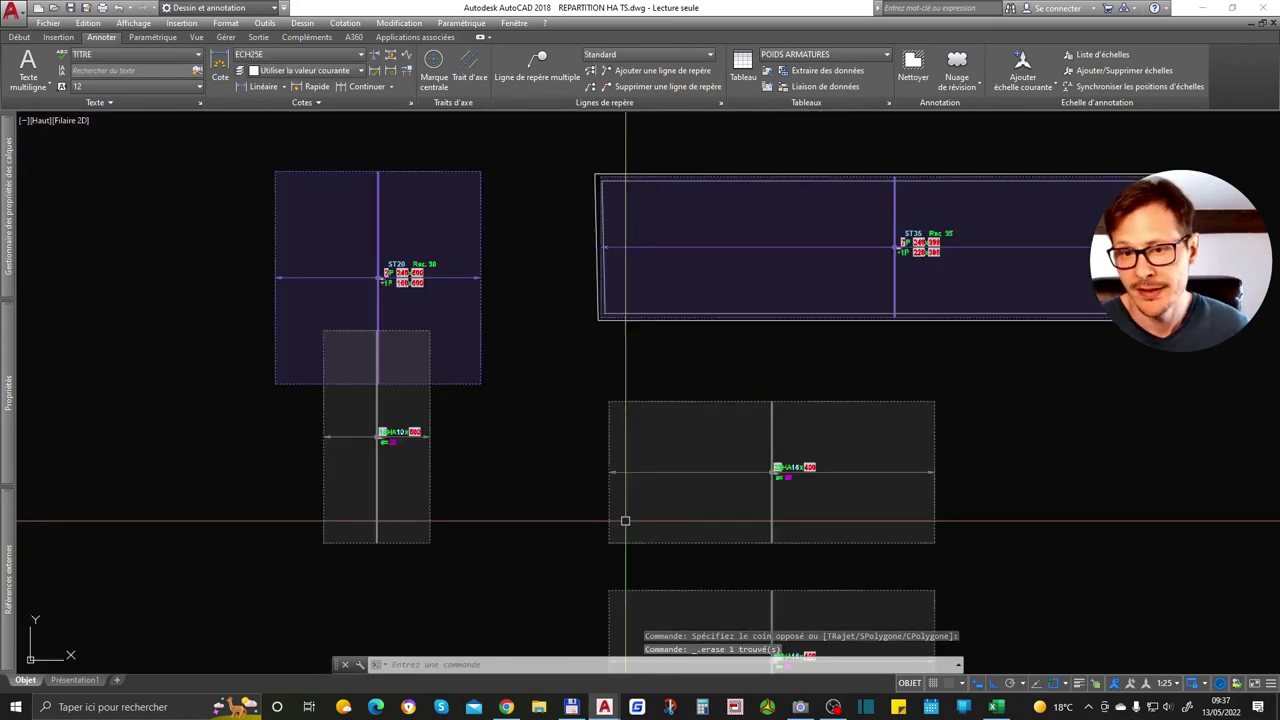
# Switch to Bloc renforts trémies.dwg and pan to the 2HA8 x144 detail
pyautogui.hotkey('ctrl', 'Tab')
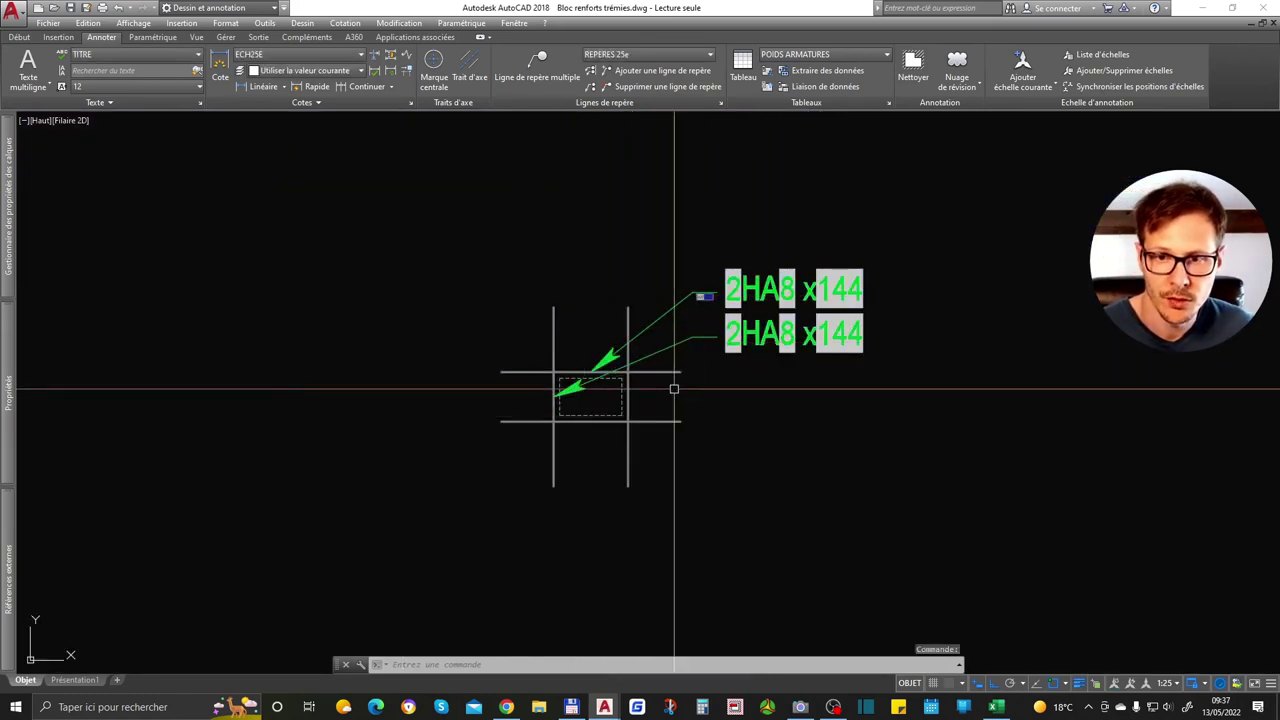
pyautogui.scroll(-4, 389, 291)
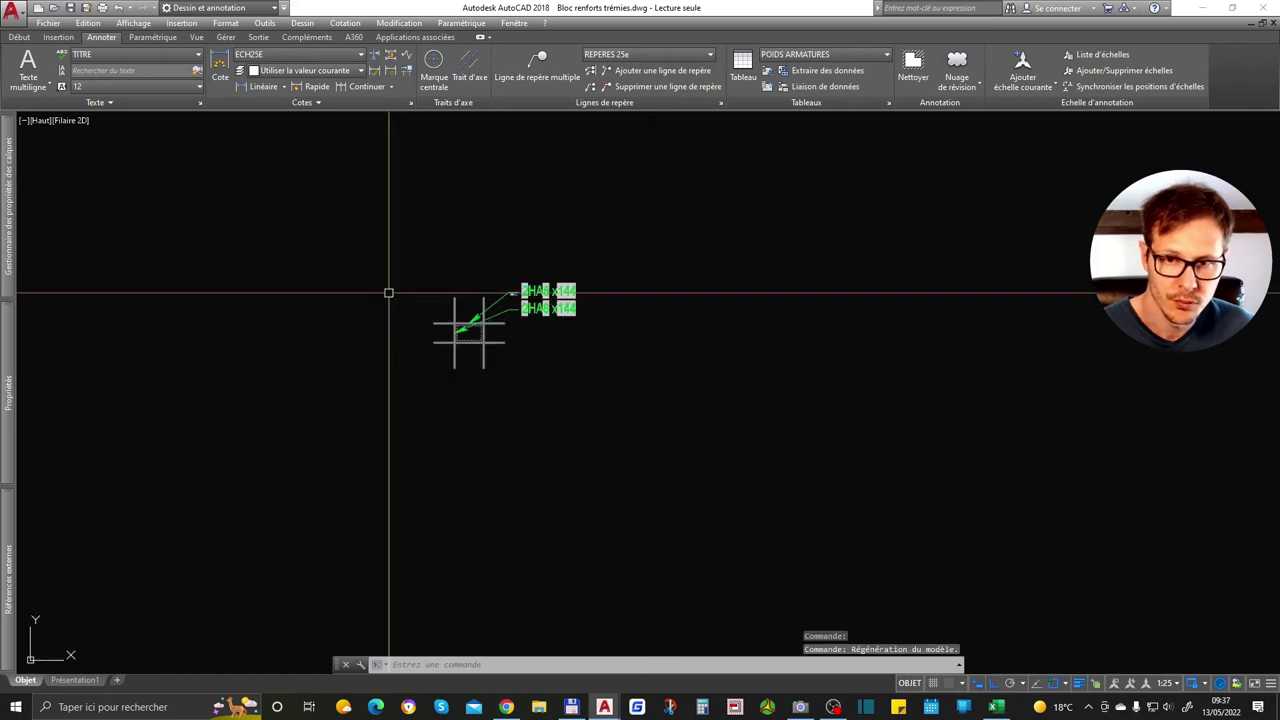
pyautogui.scroll(3, 500, 285)
pyautogui.scroll(-3, 174, 354)
pyautogui.scroll(2, 226, 334)
pyautogui.moveTo(514, 457); pyautogui.dragTo(371, 437, button='middle')
pyautogui.scroll(-2, 353, 342)
# Draw a large red rectangle and a small inner square with RECTANG
pyautogui.write('rec')
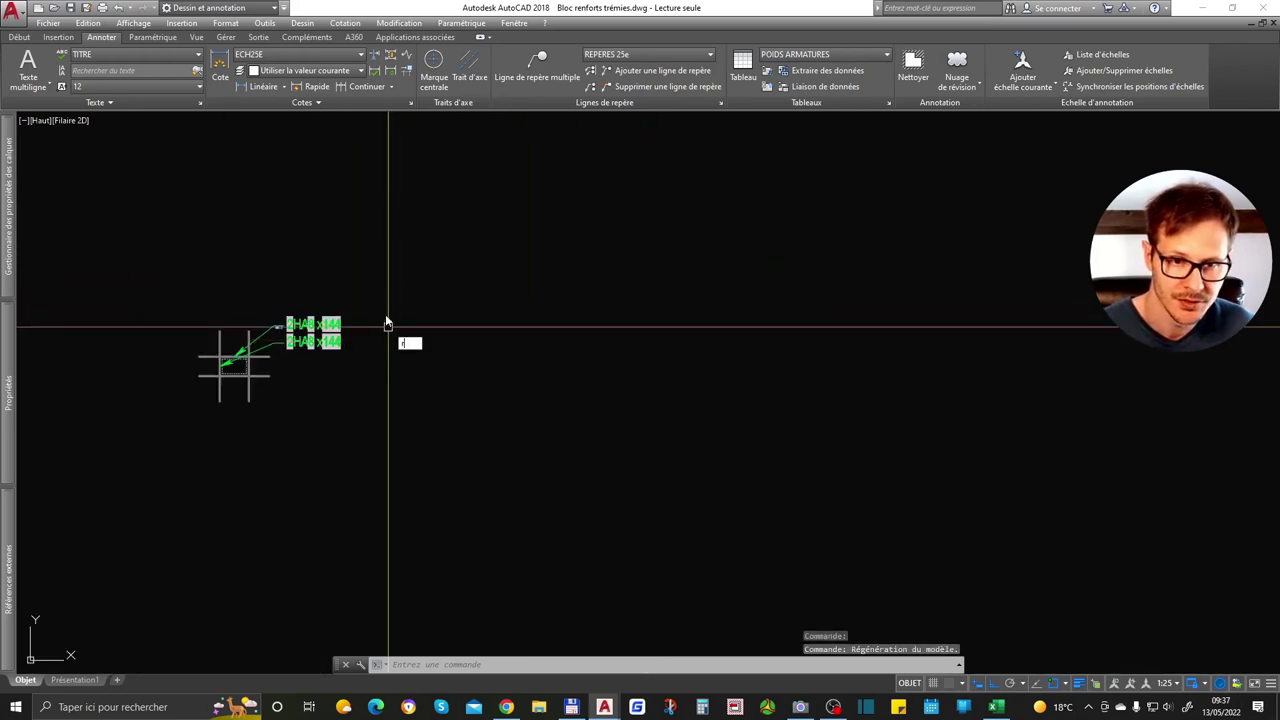
pyautogui.press('Return')
pyautogui.click(411, 267)
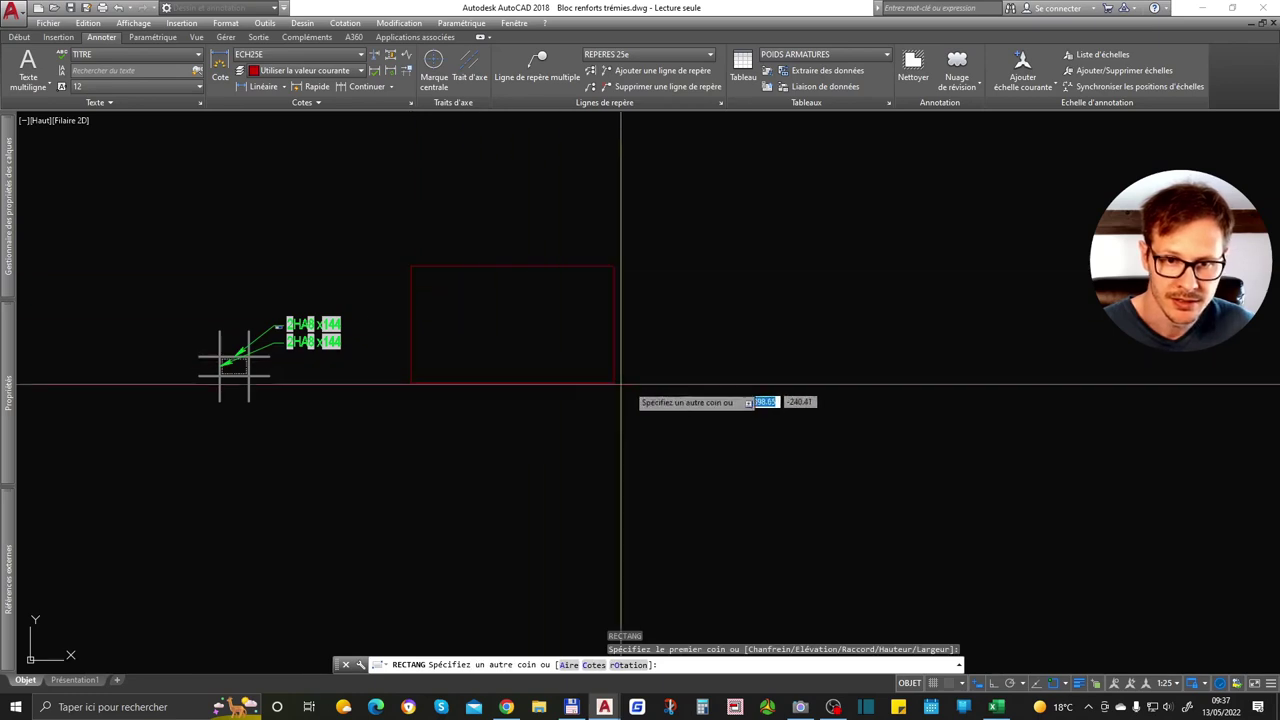
pyautogui.click(727, 411)
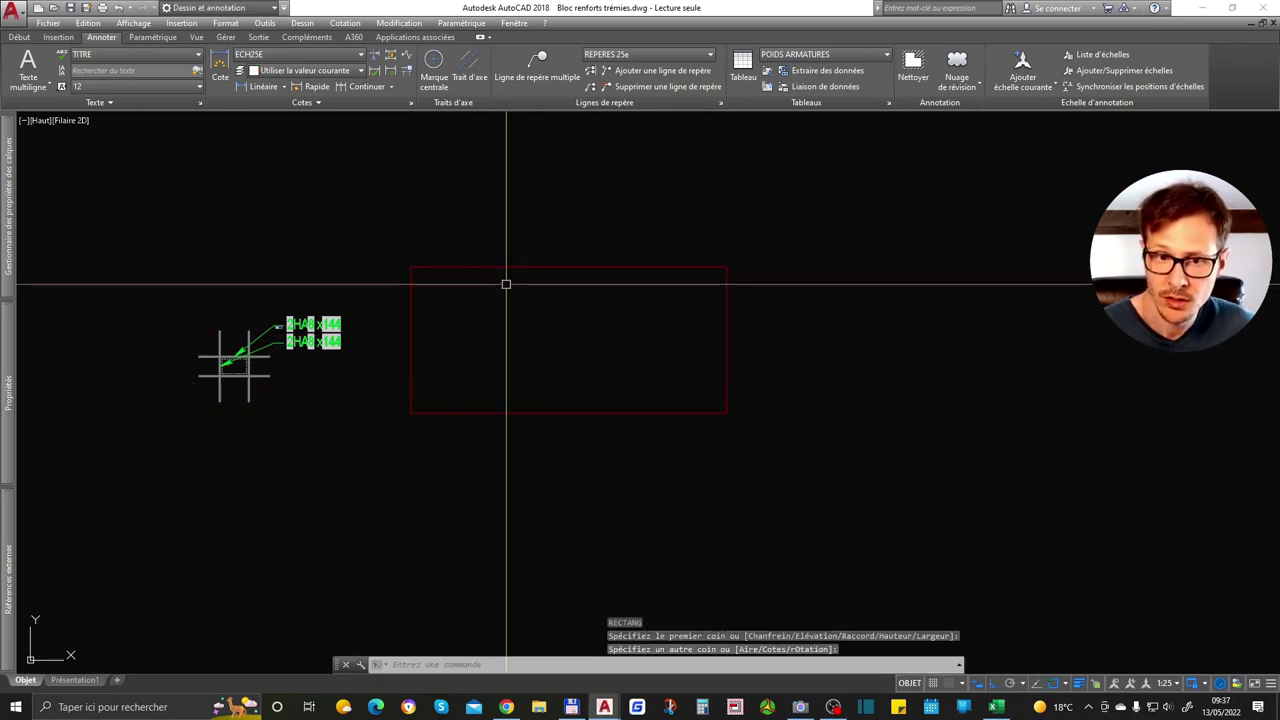
pyautogui.scroll(2, 516, 321)
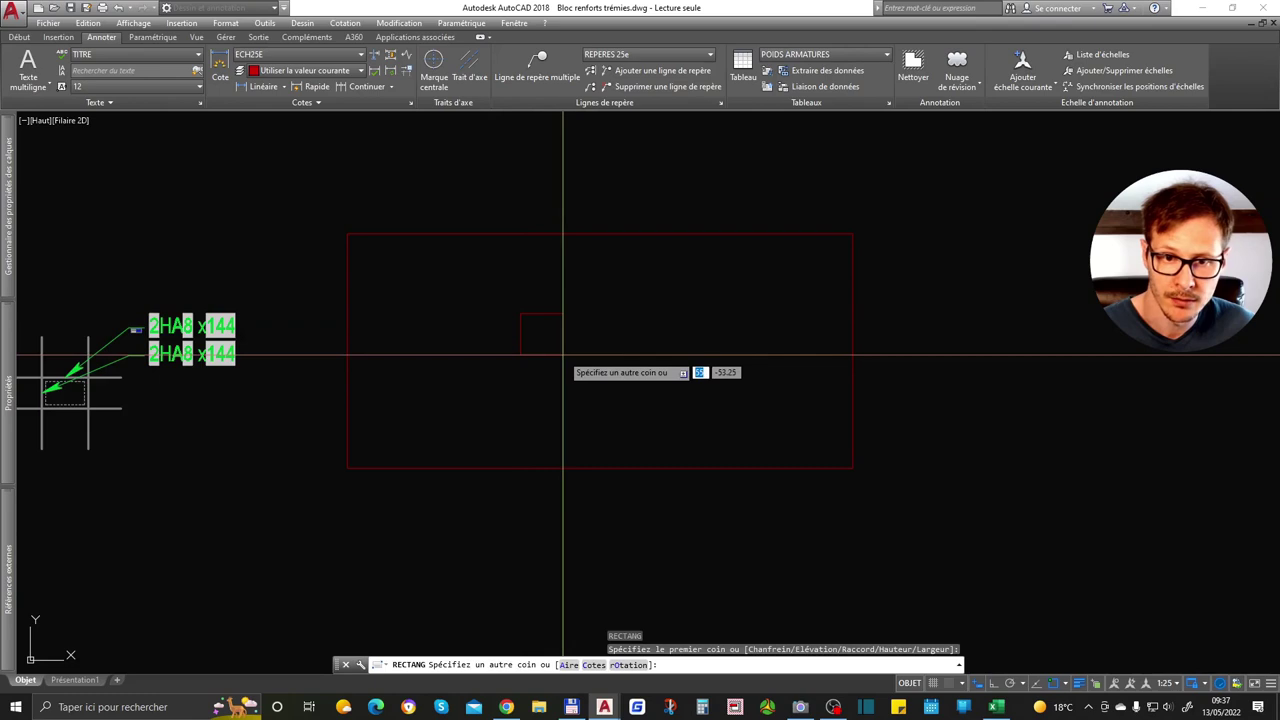
pyautogui.click(546, 325)
pyautogui.scroll(-4, 531, 334)
# Draw a slanted polyline inside the square with Ortho temporarily off
pyautogui.write('pl')
pyautogui.press('Return')
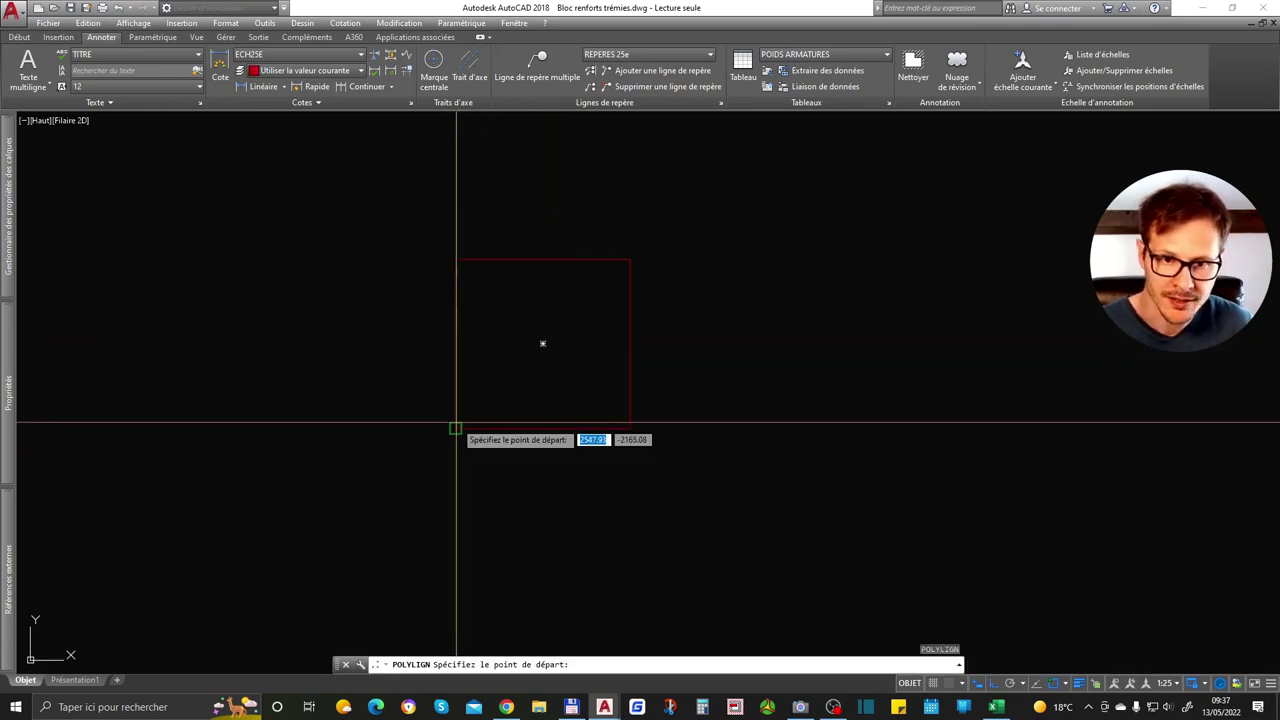
pyautogui.click(457, 428)
pyautogui.scroll(4, 484, 306)
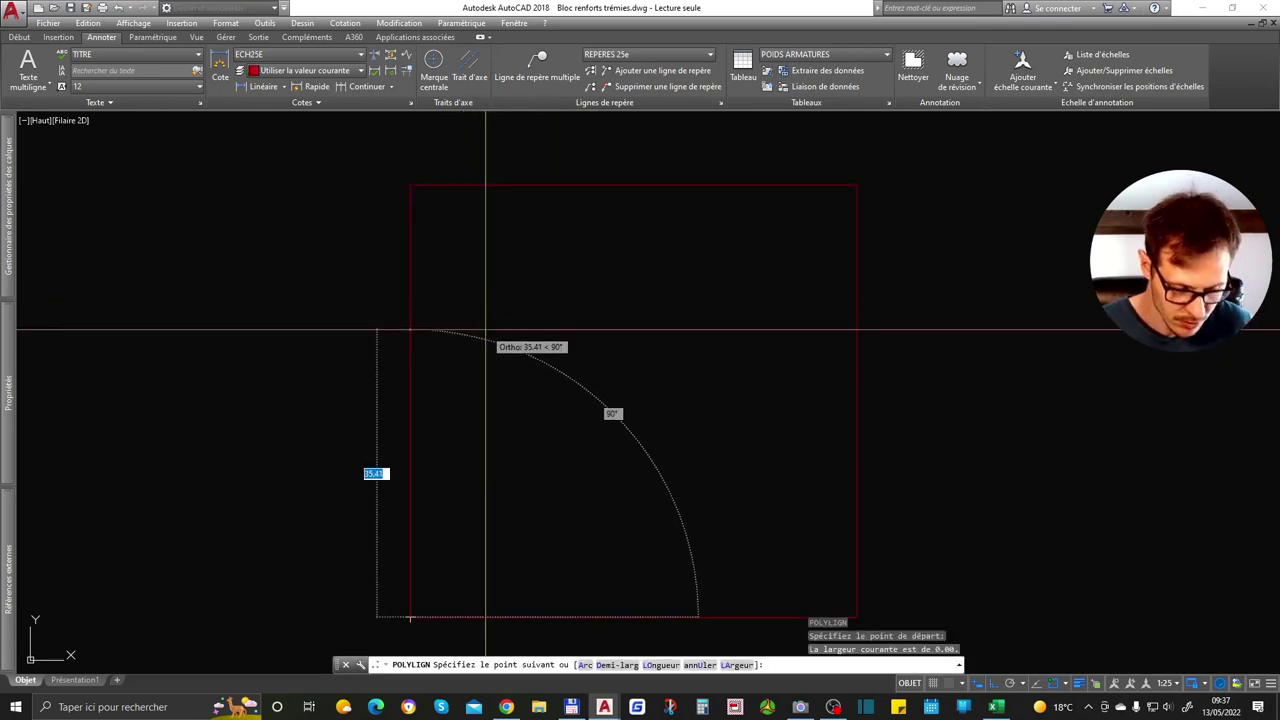
pyautogui.press('F8')
pyautogui.click(497, 279)
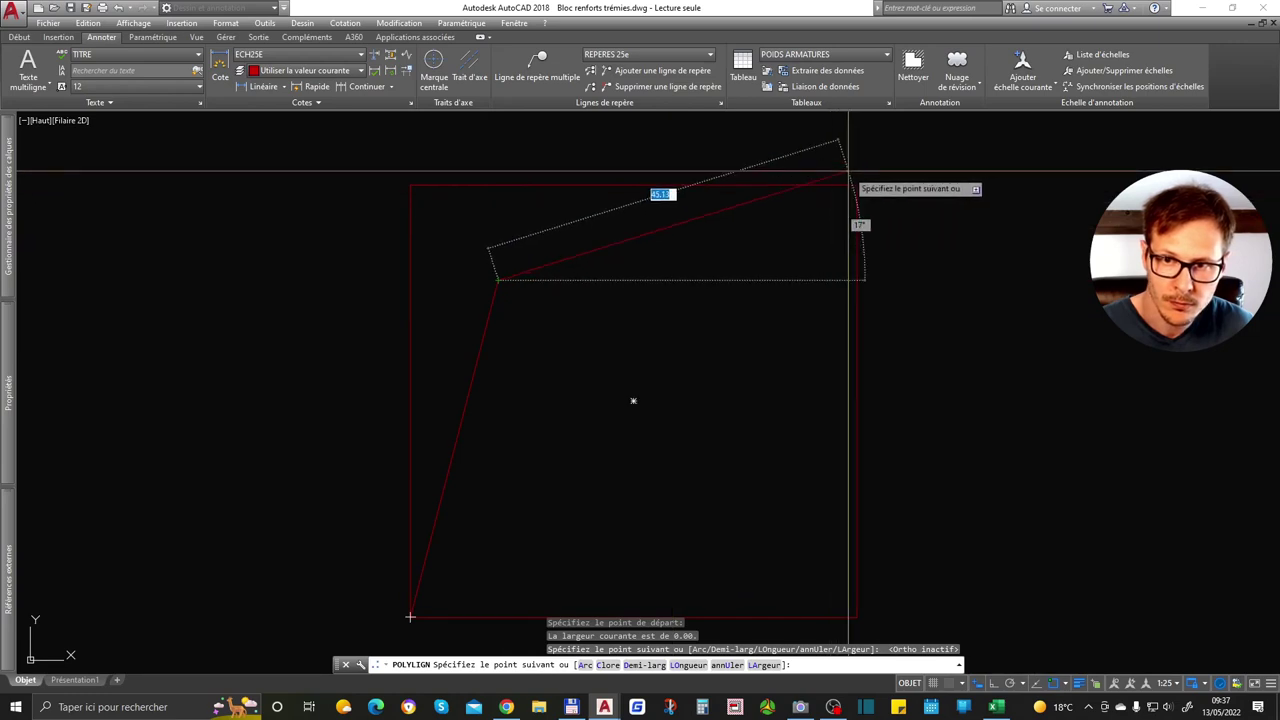
pyautogui.press('F8')
pyautogui.scroll(-5, 801, 310)
pyautogui.scroll(3, 801, 303)
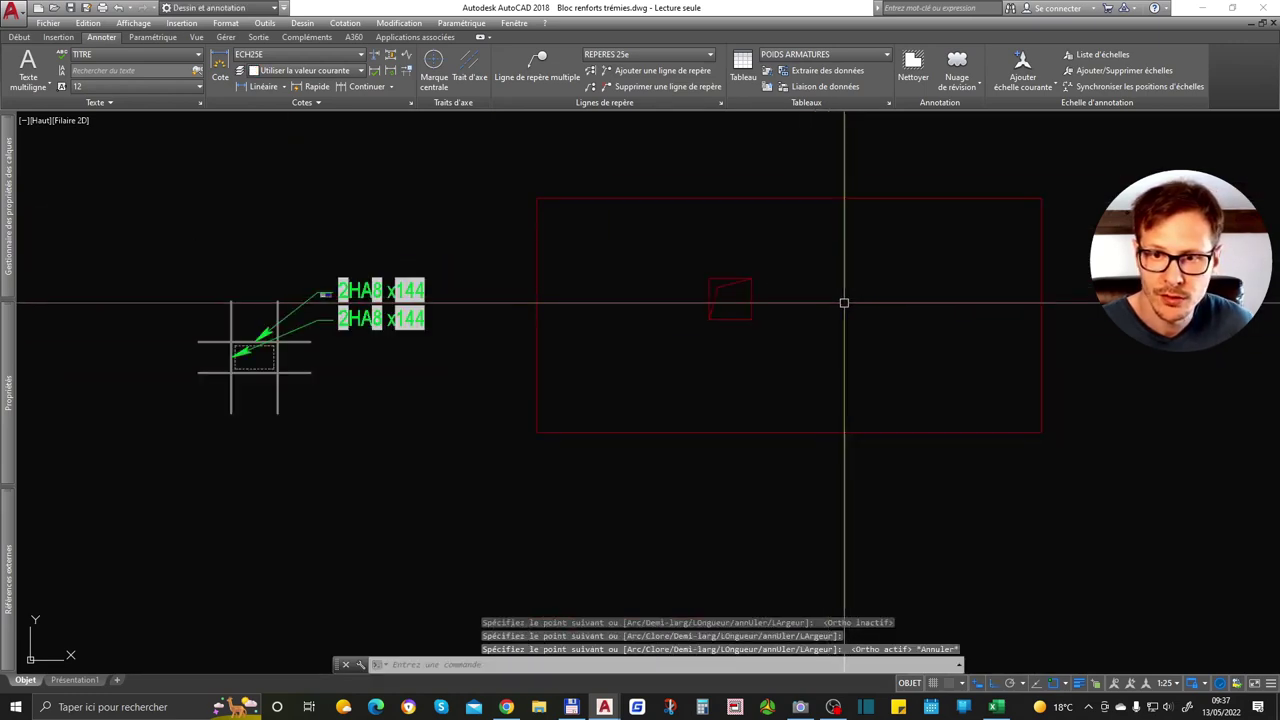
pyautogui.press('Escape')
# Cancel a stray vertex edit on the slanted line and switch to the Excel calculator
pyautogui.click(725, 277)
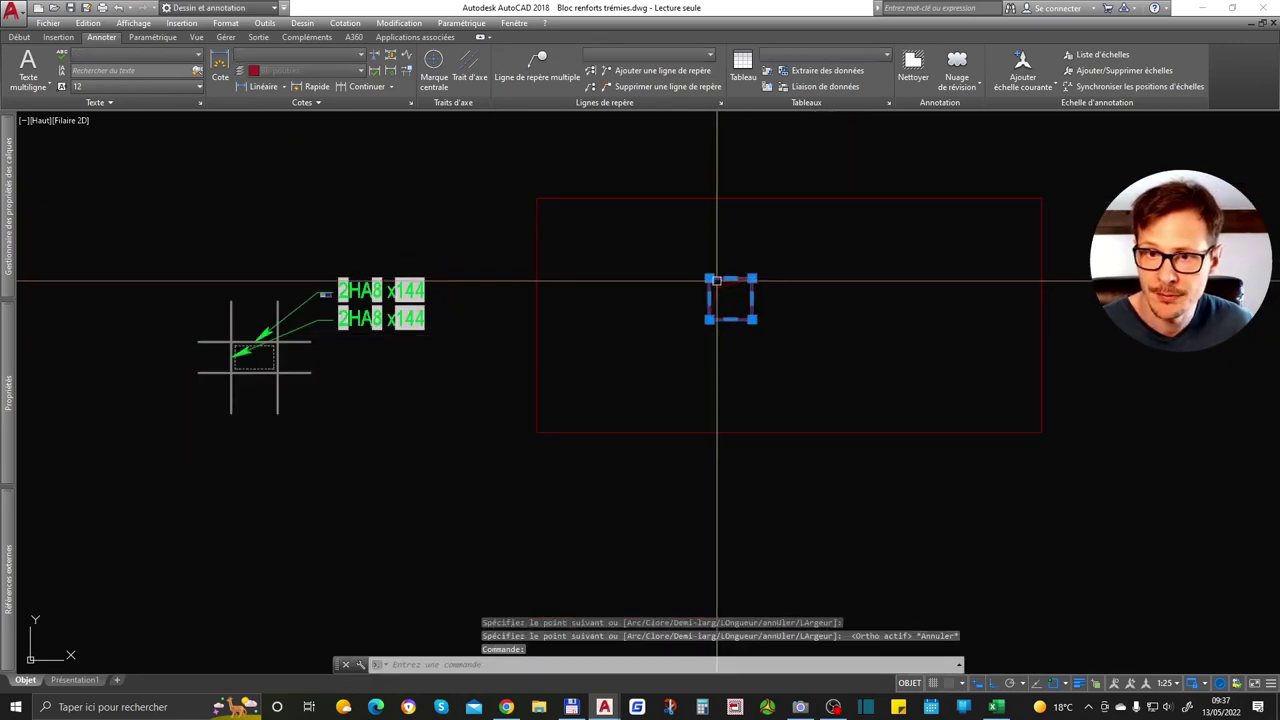
pyautogui.moveTo(709, 279)
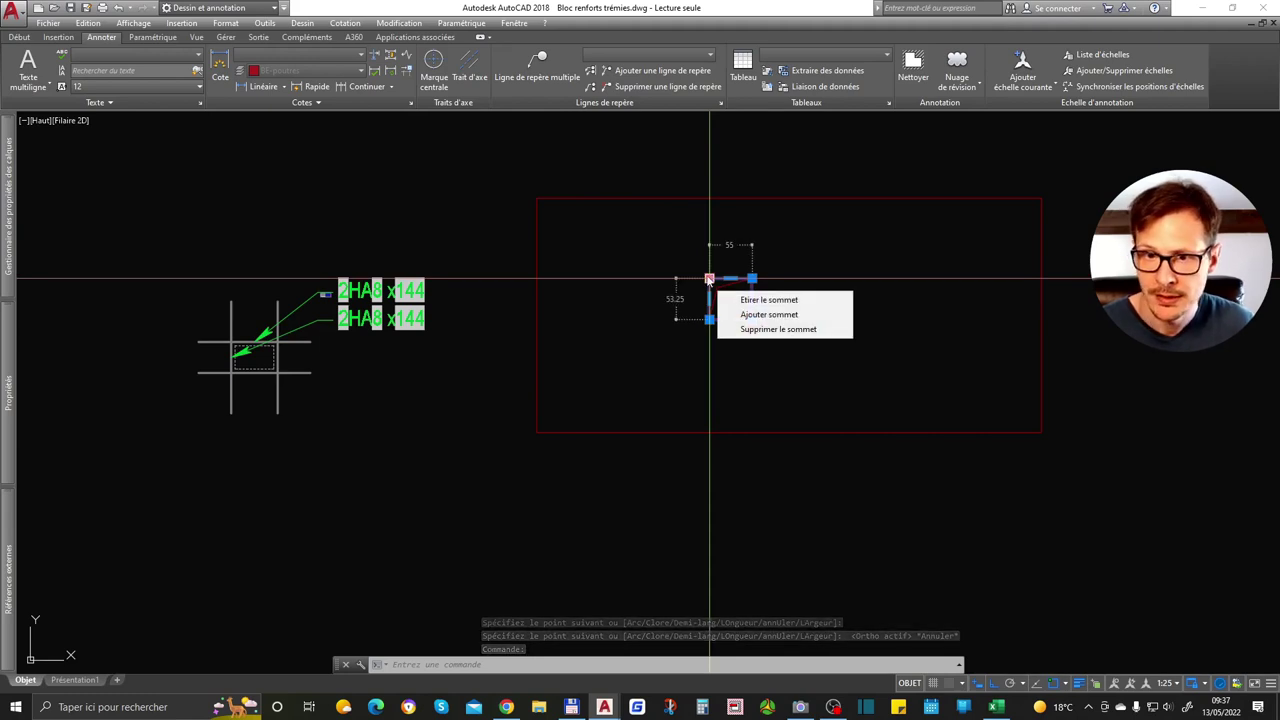
pyautogui.press('Escape')
pyautogui.press('Escape')
pyautogui.scroll(-2, 651, 314)
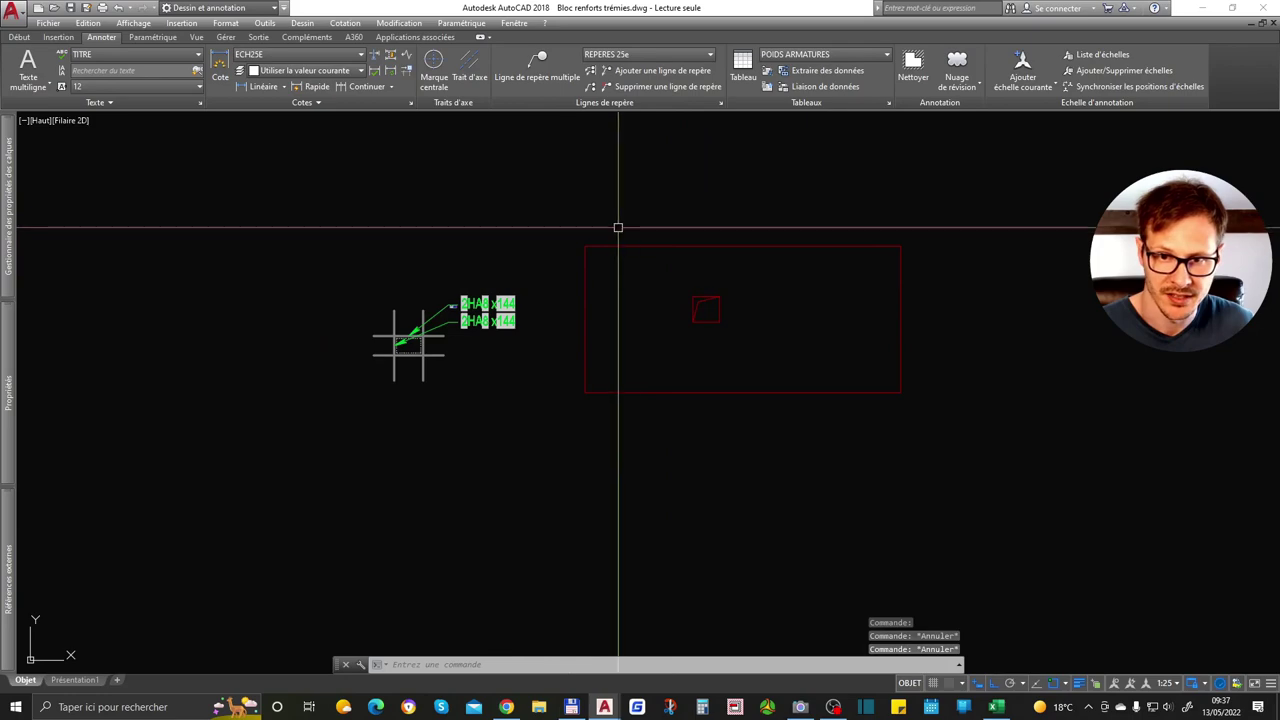
pyautogui.scroll(2, 640, 262)
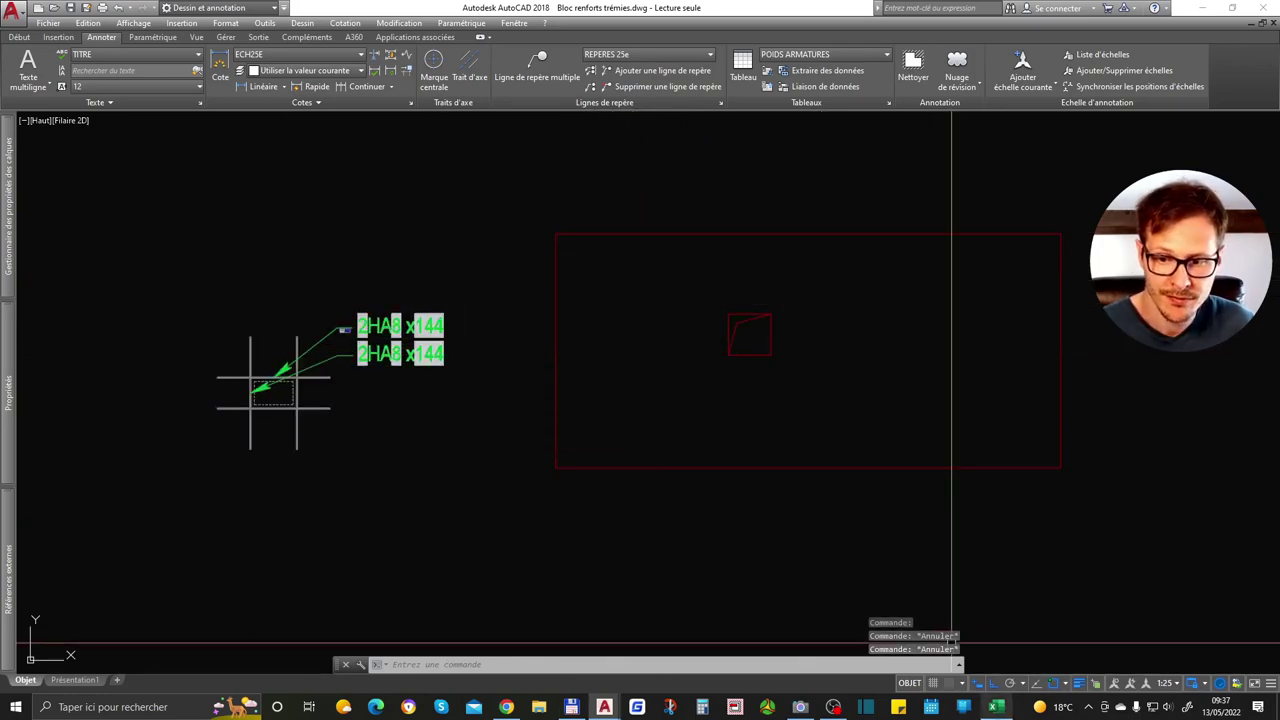
pyautogui.click(996, 708)
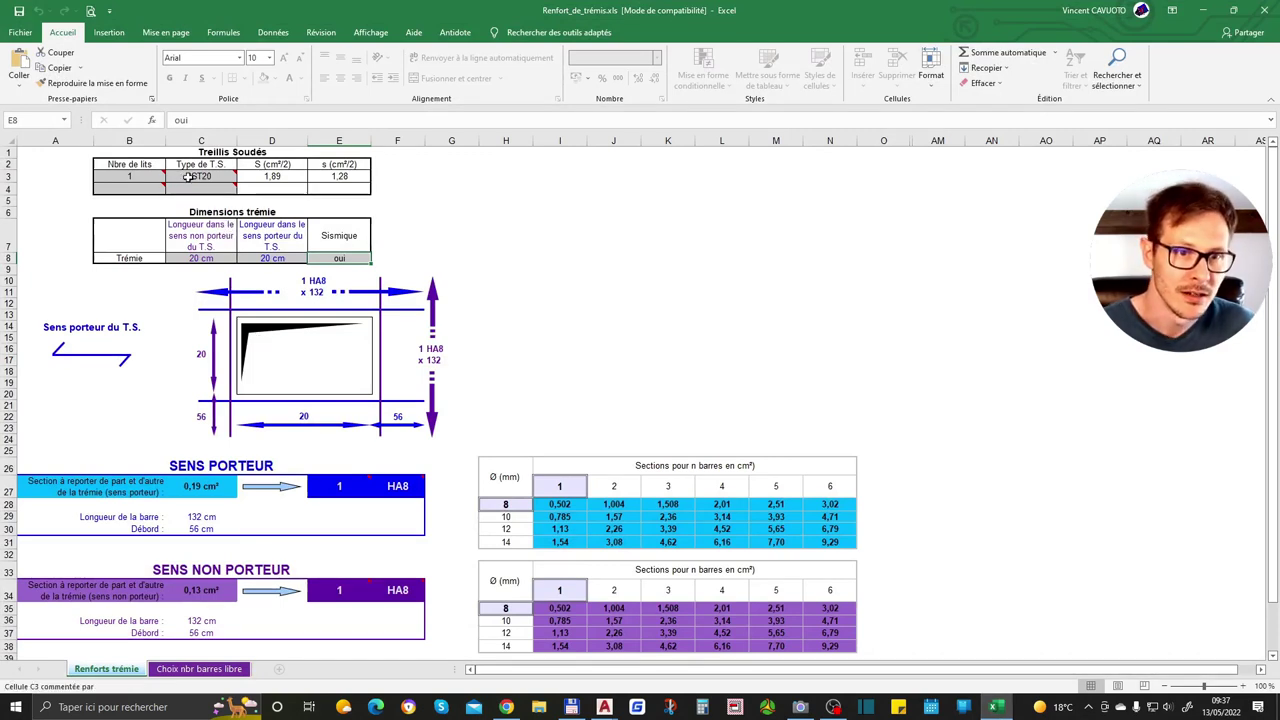
# Enter a 55 x 55 cm opening, giving 1 HA10 x224 and 1 HA8 x202, then minimize Excel
pyautogui.write('5')
pyautogui.click(283, 259)
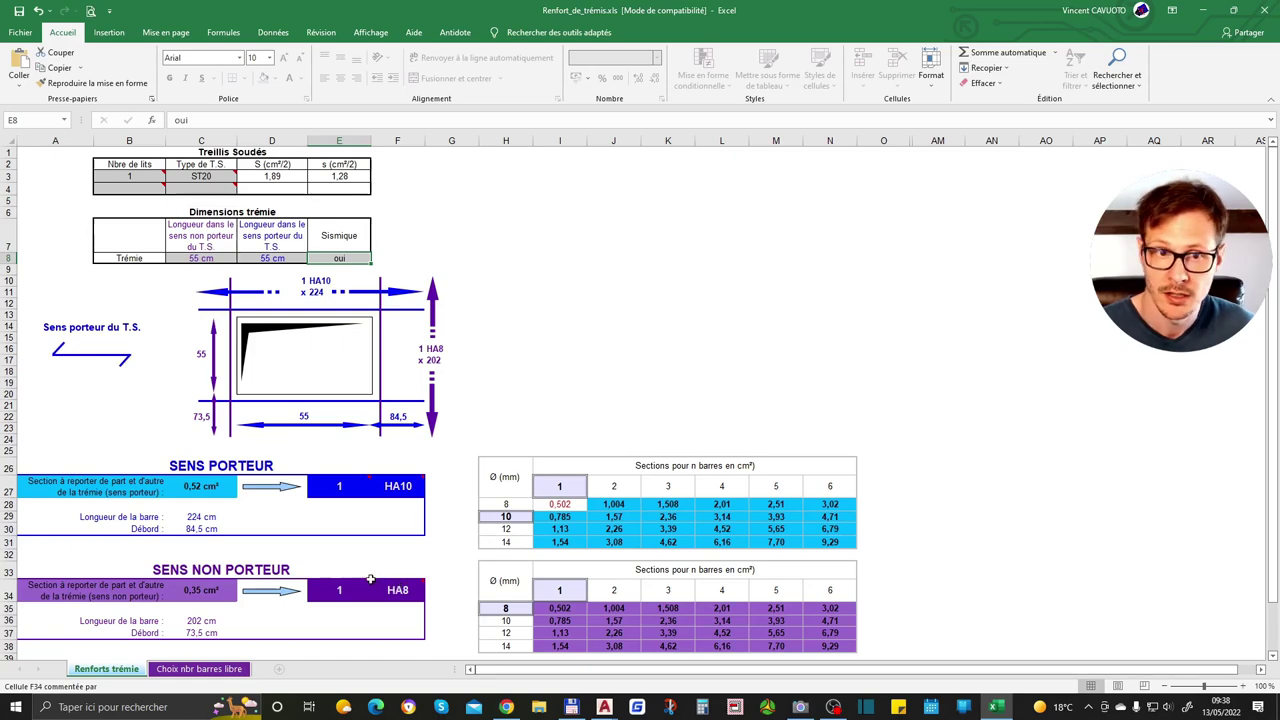
pyautogui.click(1206, 14)
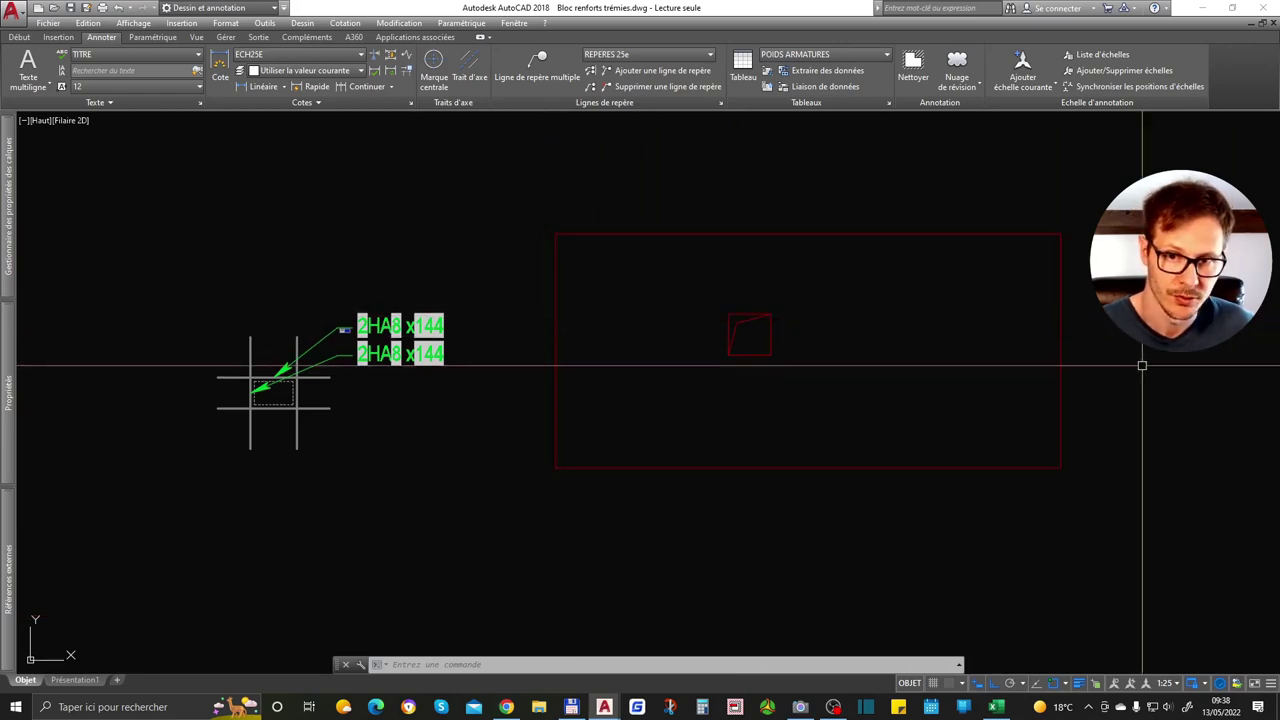
# Copy the 2HA8 x144 reinforcement detail into the red rectangle
pyautogui.click(433, 337)
pyautogui.write('co')
pyautogui.press('Return')
pyautogui.click(381, 460)
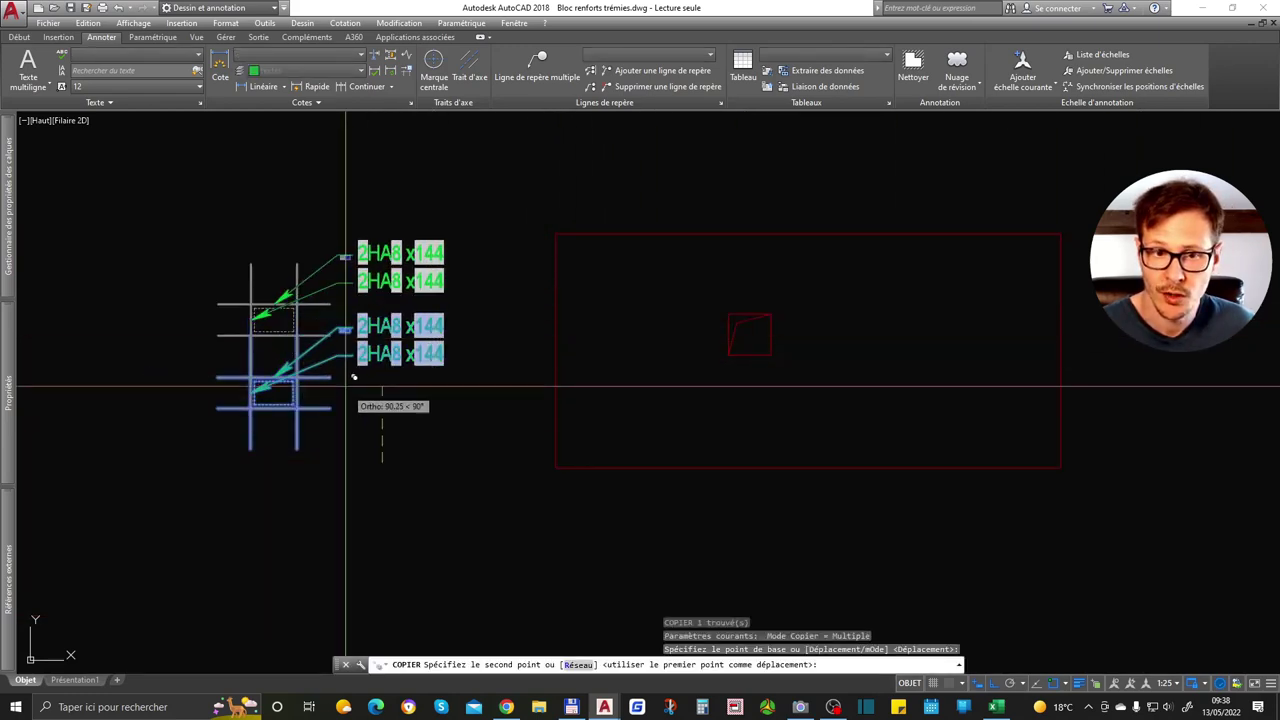
pyautogui.scroll(-2, 349, 401)
pyautogui.click(580, 495)
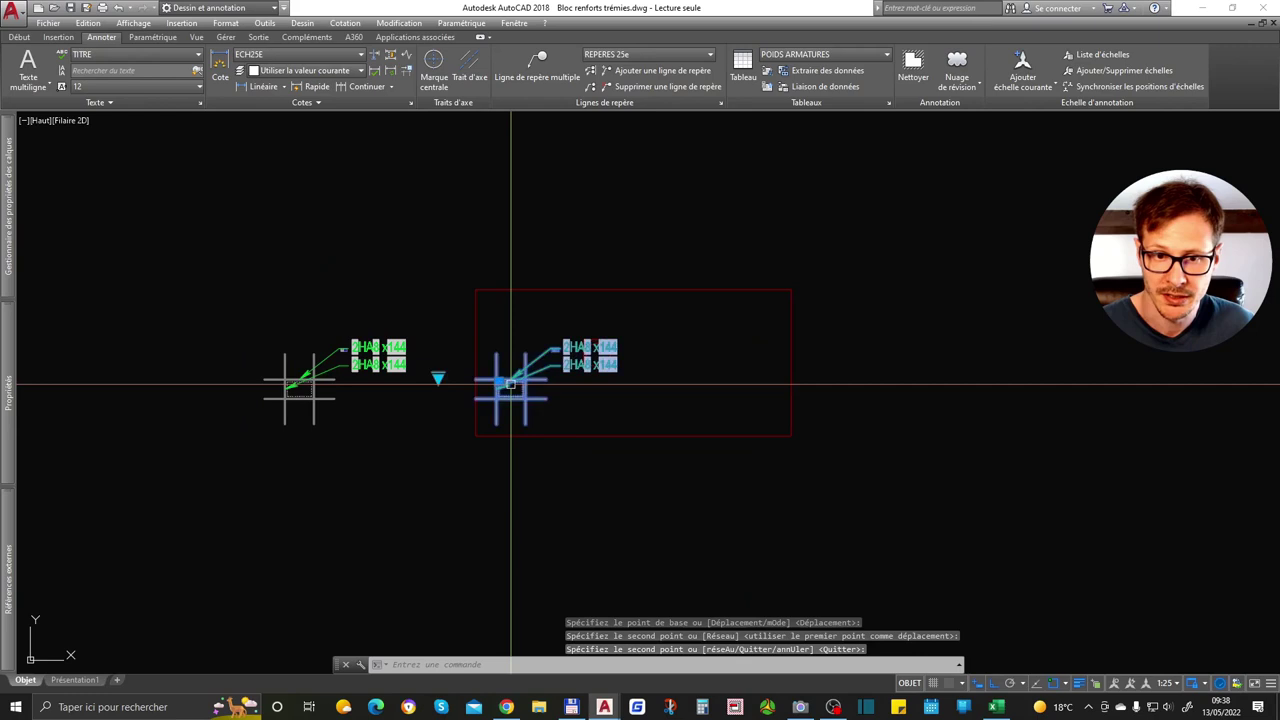
pyautogui.press('Return')
# Set the copy's anchorage type to the corner 90° layout
pyautogui.click(440, 375)
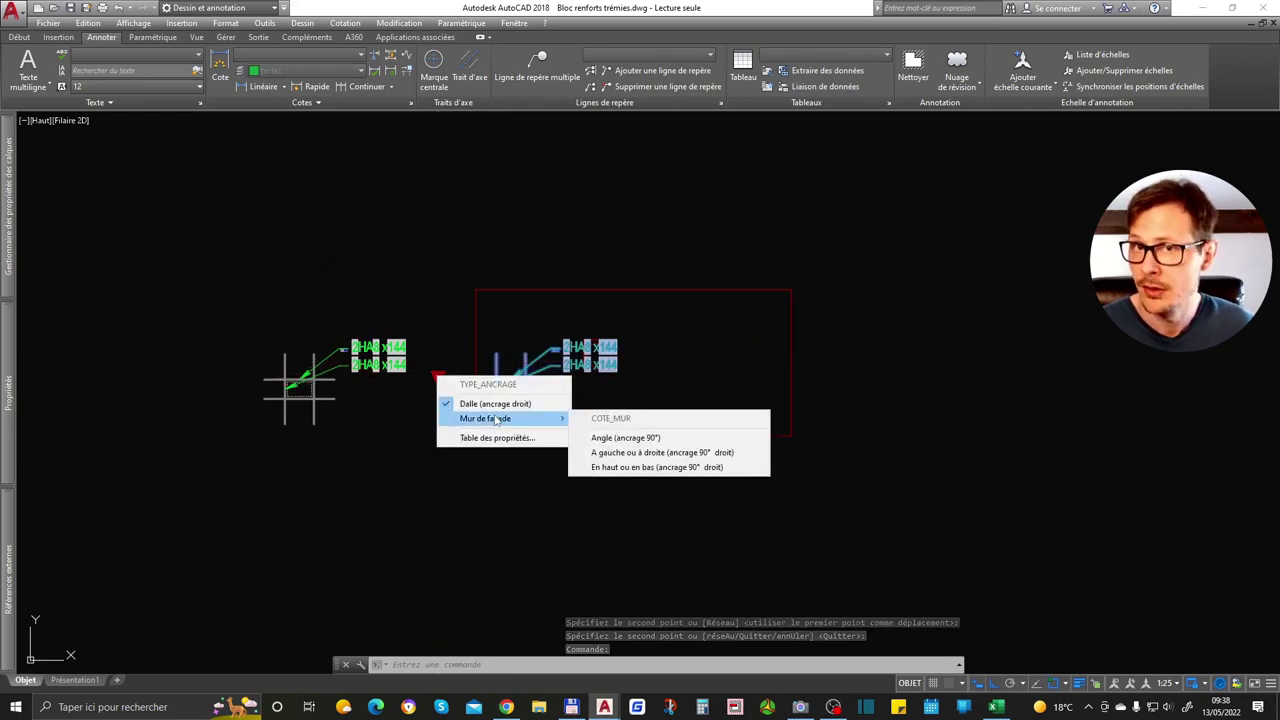
pyautogui.moveTo(485, 418)
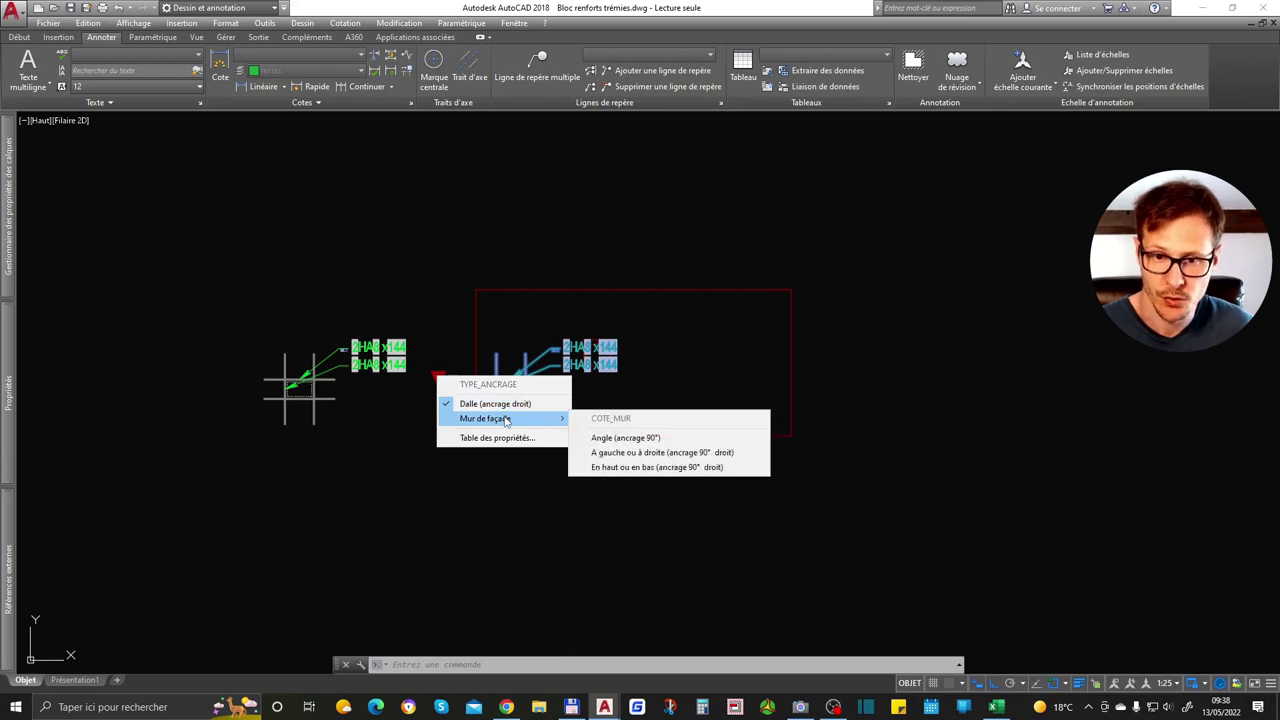
pyautogui.click(677, 441)
pyautogui.scroll(3, 491, 374)
pyautogui.scroll(2, 491, 374)
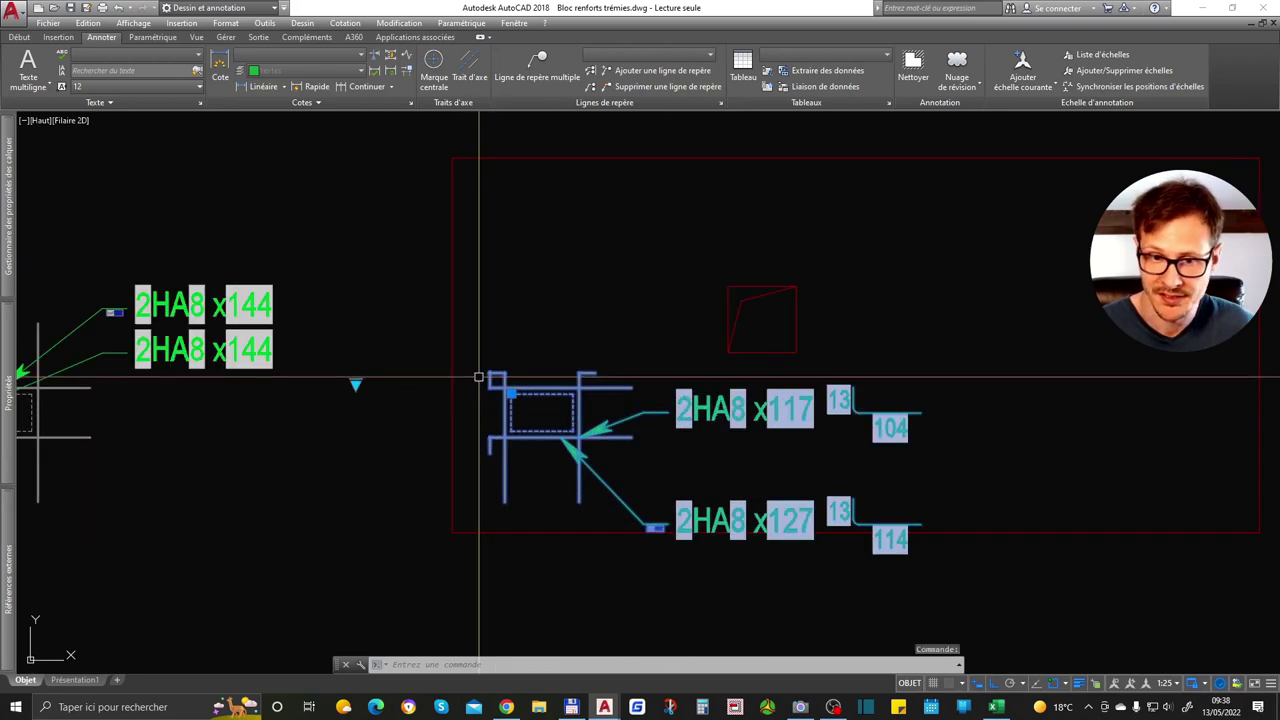
# Reposition the copied block higher in the frame using its base grip and MOVE
pyautogui.click(511, 394)
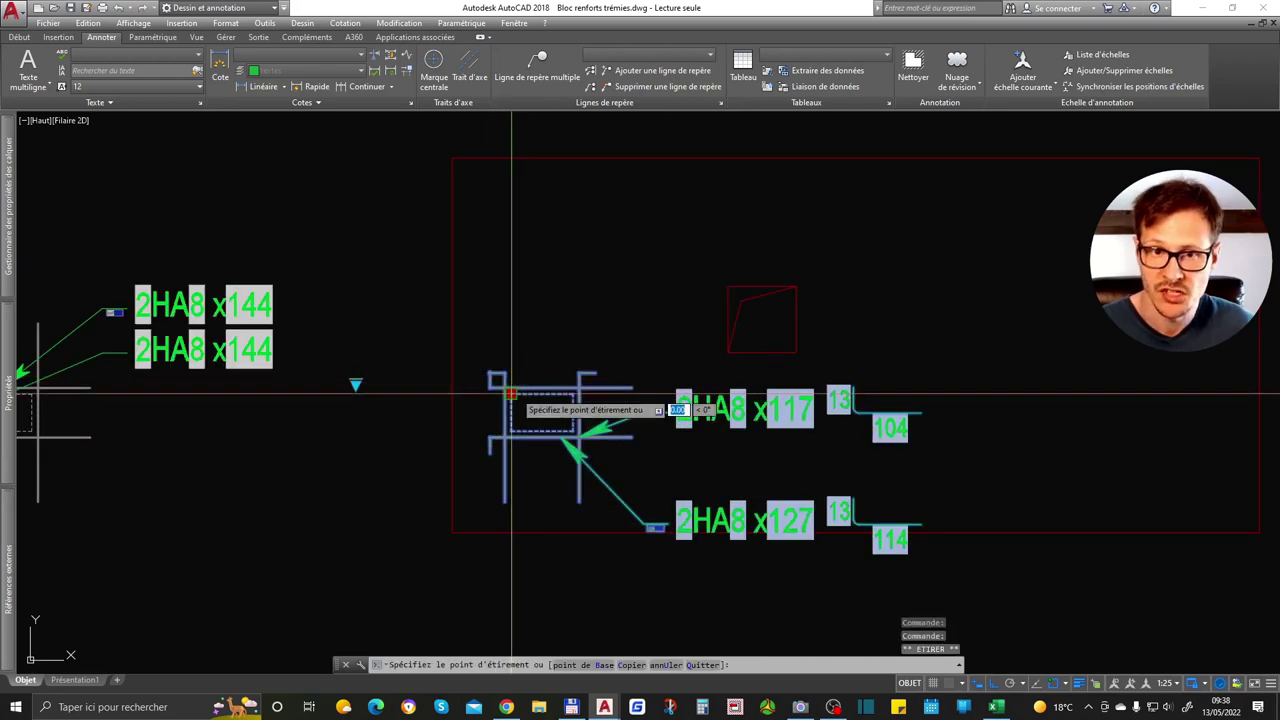
pyautogui.click(499, 197)
pyautogui.write('d')
pyautogui.press('Return')
pyautogui.click(440, 197)
pyautogui.click(340, 197)
pyautogui.moveTo(345, 200); pyautogui.dragTo(451, 243, button='middle')
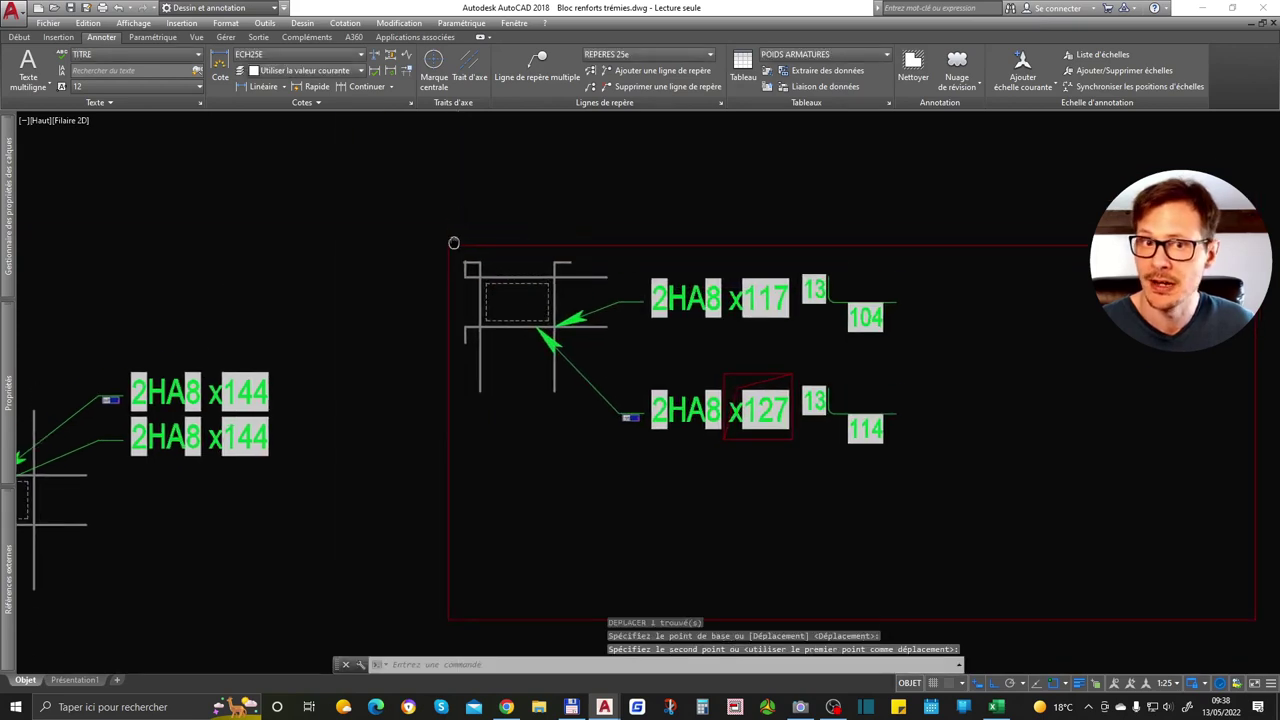
pyautogui.scroll(2, 590, 225)
# Move the reinforcement block lower inside the red frame and bring up its anchorage type options
pyautogui.click(575, 217)
pyautogui.click(230, 232)
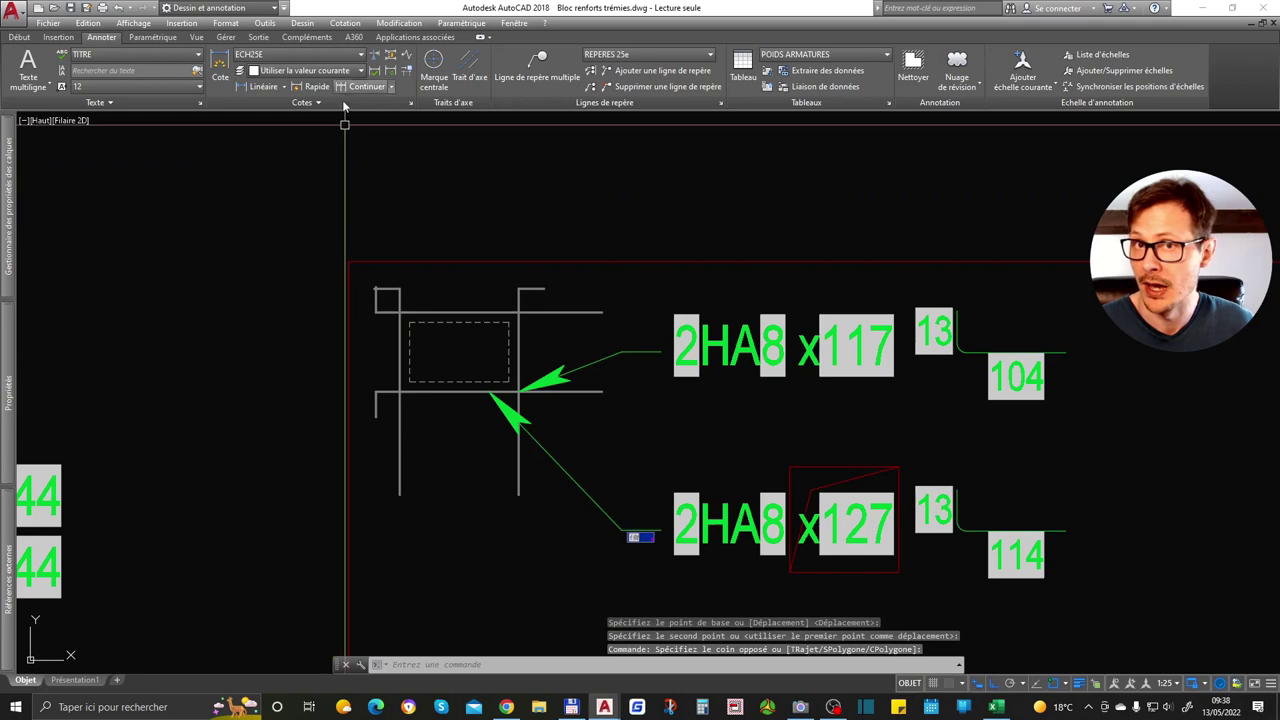
pyautogui.scroll(-4, 395, 346)
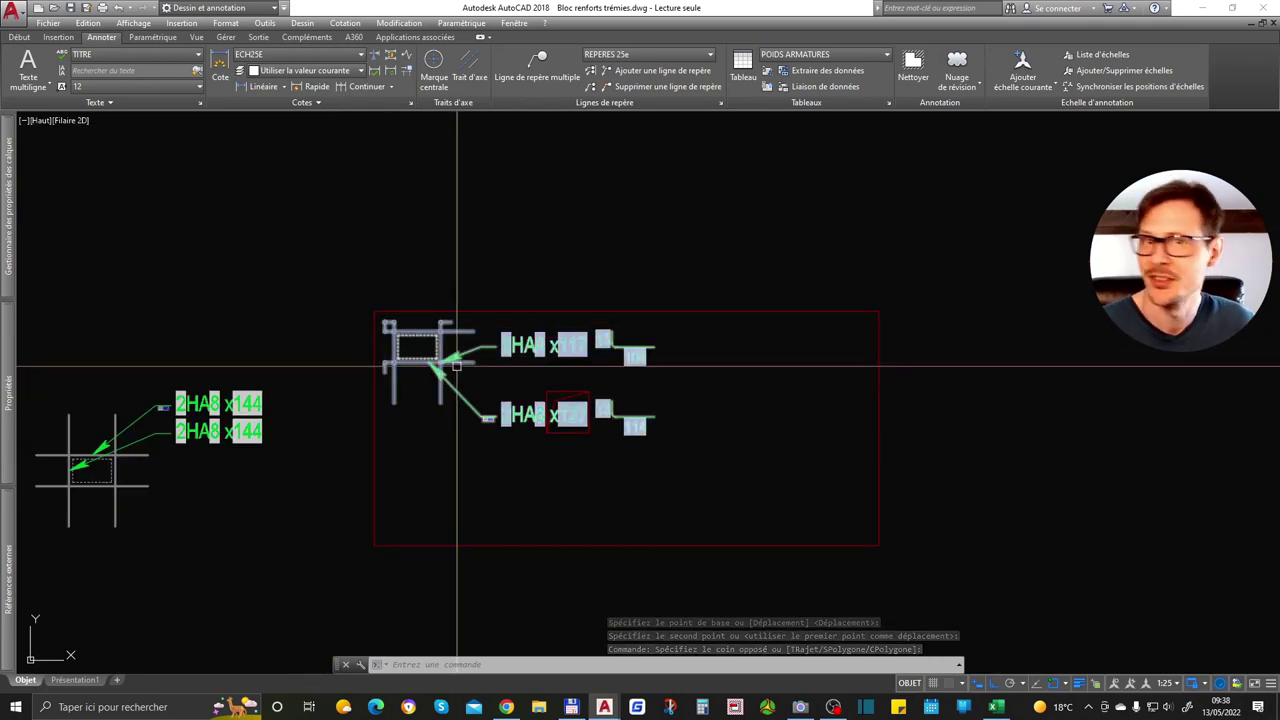
pyautogui.click(436, 344)
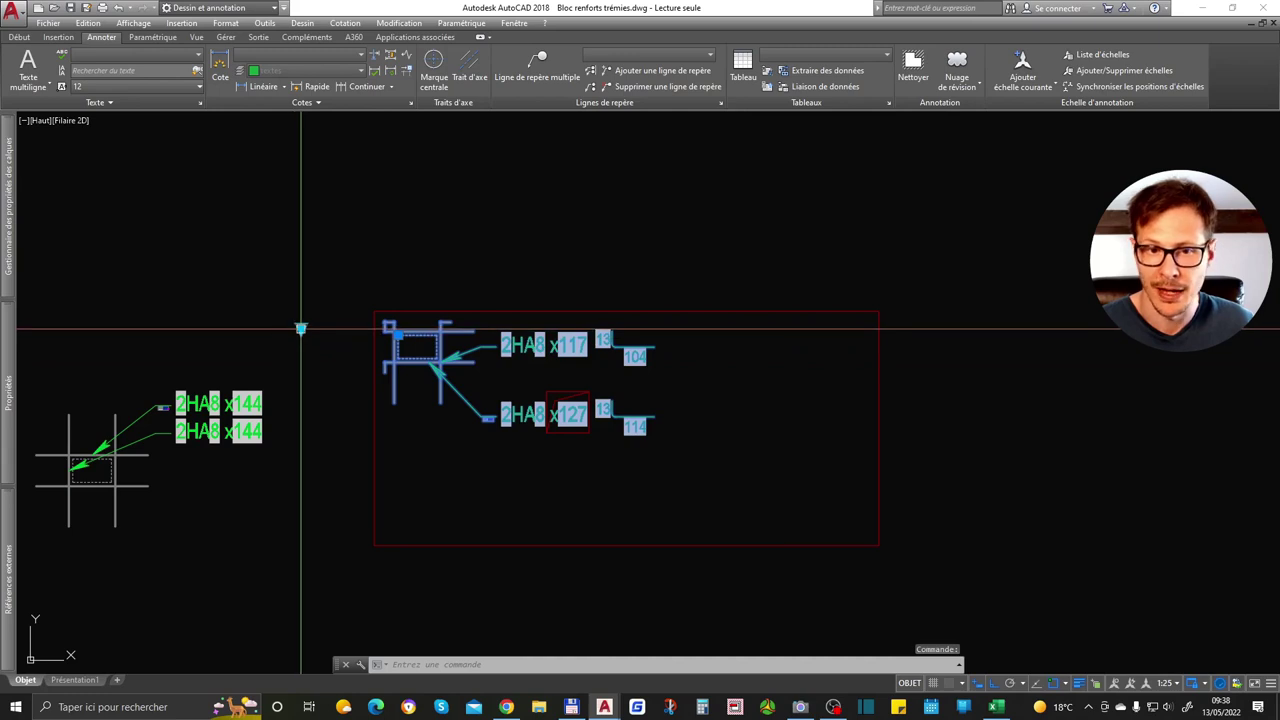
pyautogui.write('de')
pyautogui.press('Return')
pyautogui.click(404, 397)
pyautogui.scroll(3, 451, 420)
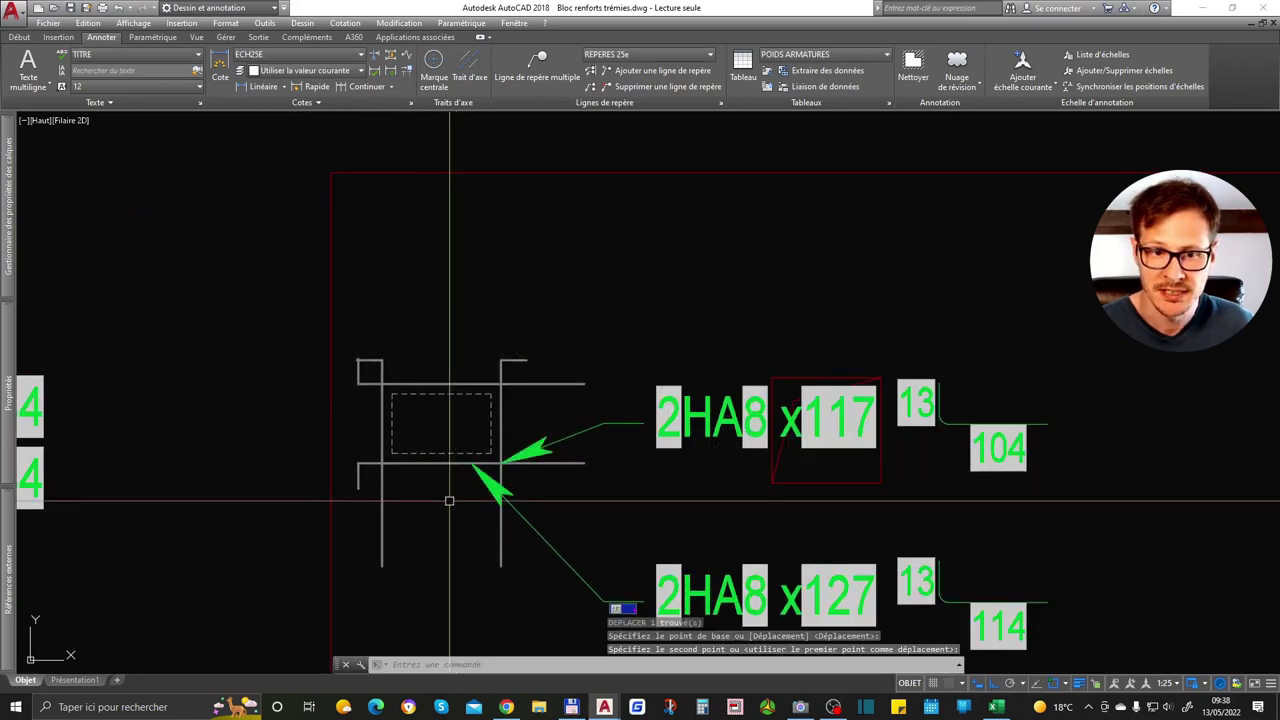
pyautogui.click(451, 534)
pyautogui.scroll(-3, 451, 534)
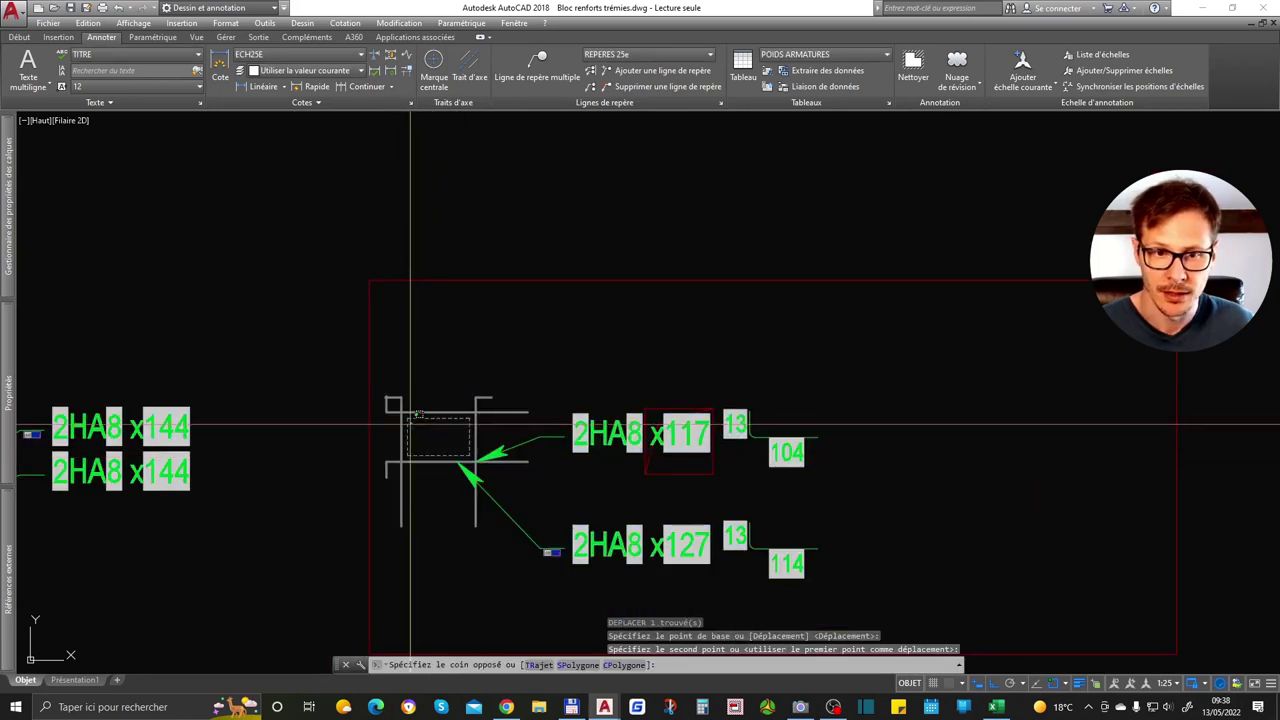
pyautogui.click(252, 409)
pyautogui.moveTo(298, 452)
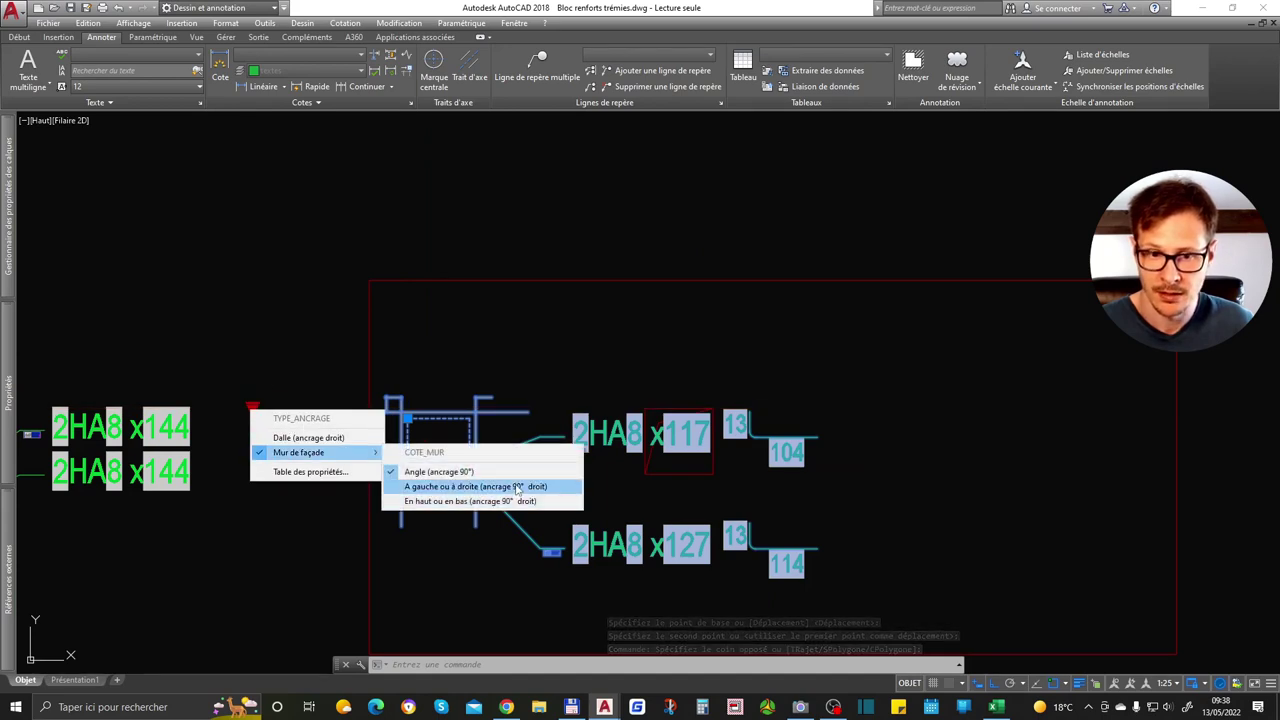
# Switch the block's anchorage to Mur de façade left/right, then to Dalle (ancrage droit)
pyautogui.click(517, 487)
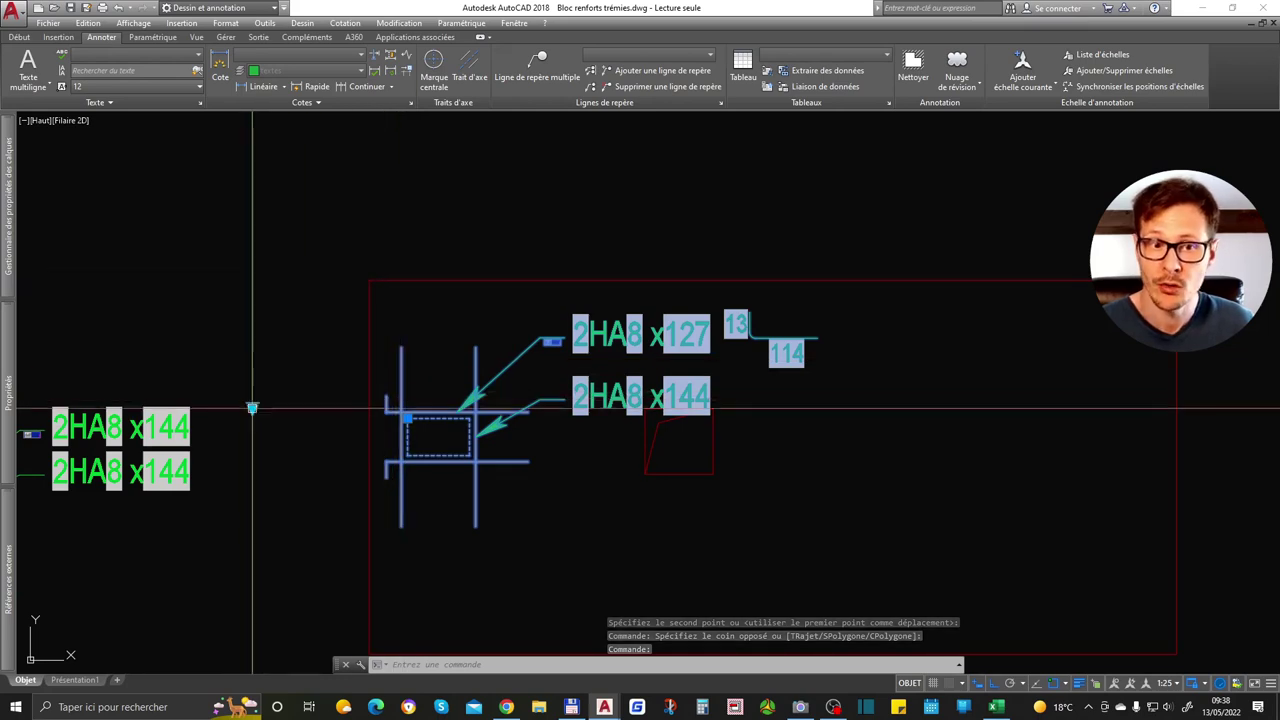
pyautogui.click(252, 408)
pyautogui.click(340, 440)
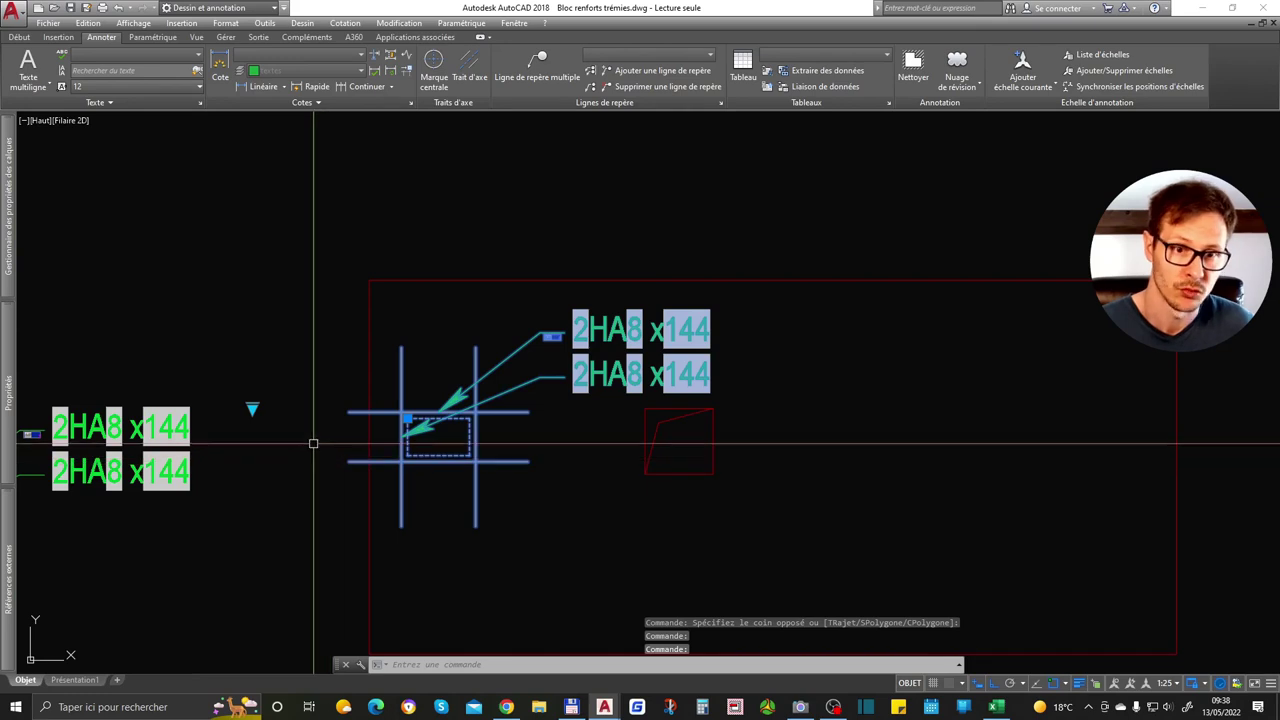
pyautogui.write('DE')
pyautogui.scroll(-2, 425, 410)
# Stretch the block with its grip and set opening dimension a to 55
pyautogui.write('de')
pyautogui.press('Return')
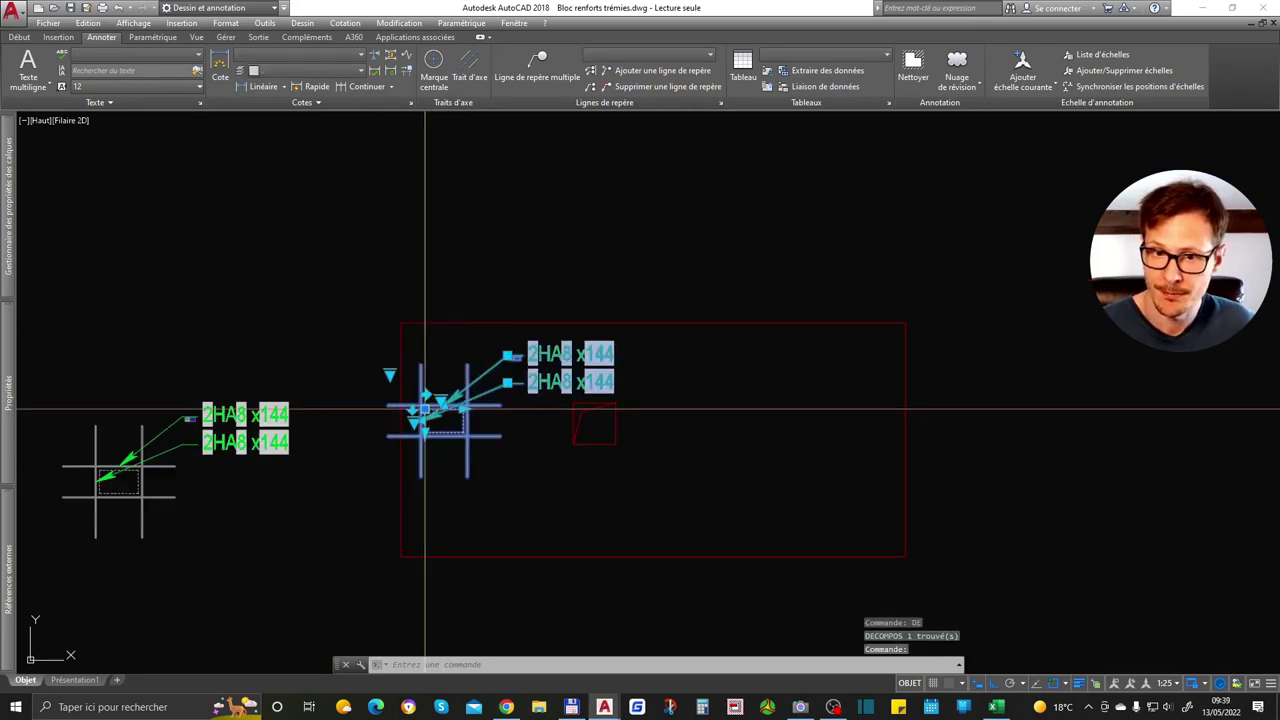
pyautogui.click(427, 410)
pyautogui.click(575, 398)
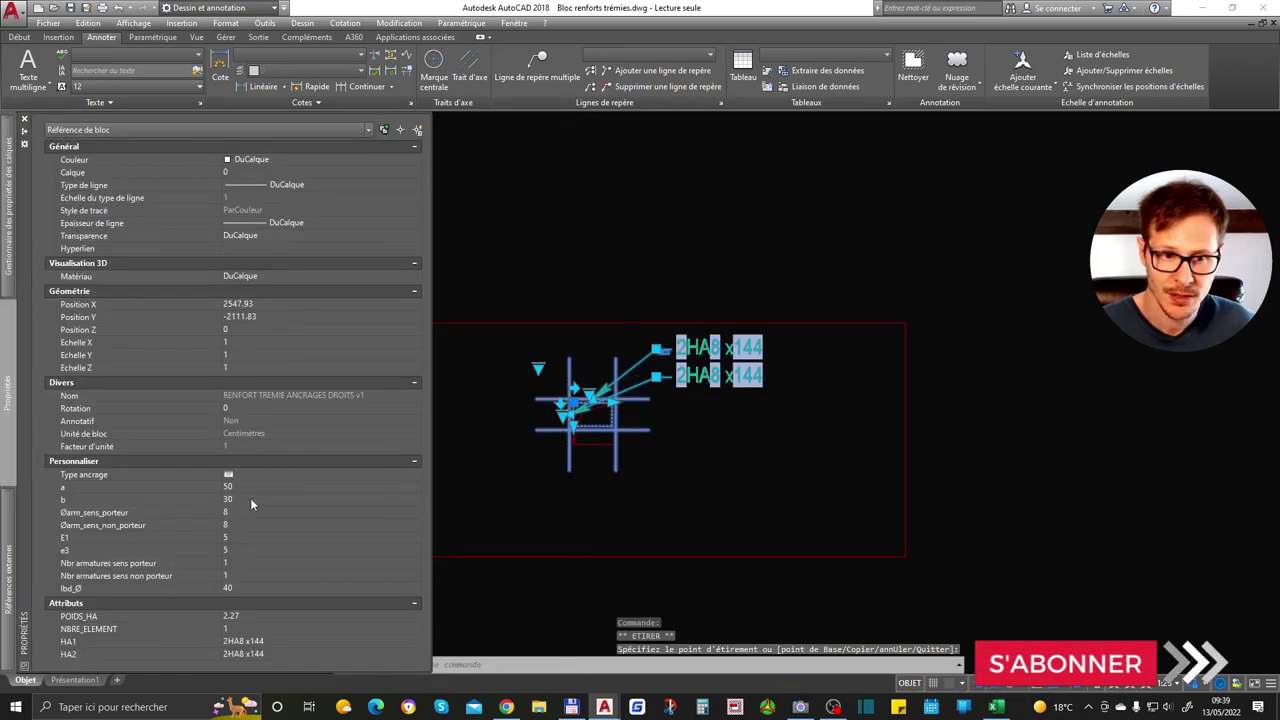
pyautogui.click(244, 488)
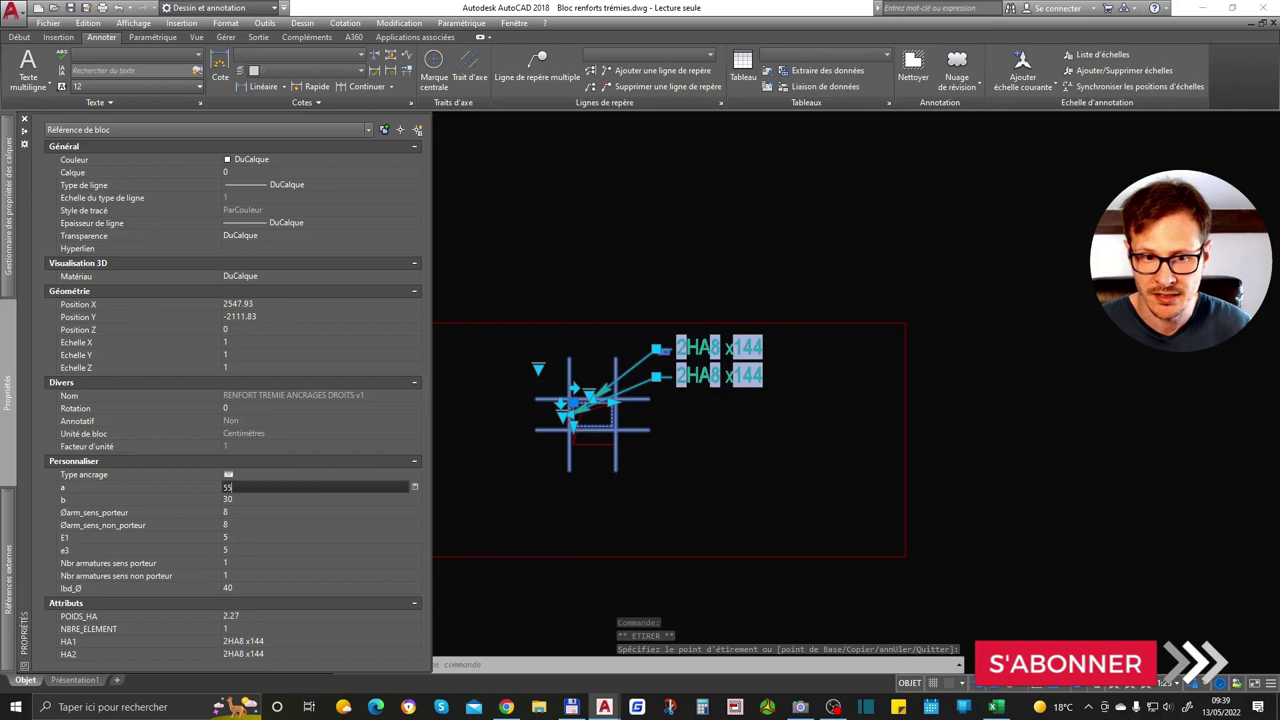
pyautogui.press('Return')
# Try moving the block and dragging the opening's corner grip, cancelling both, leaving b at 53.25
pyautogui.scroll(5, 643, 417)
pyautogui.scroll(3, 646, 458)
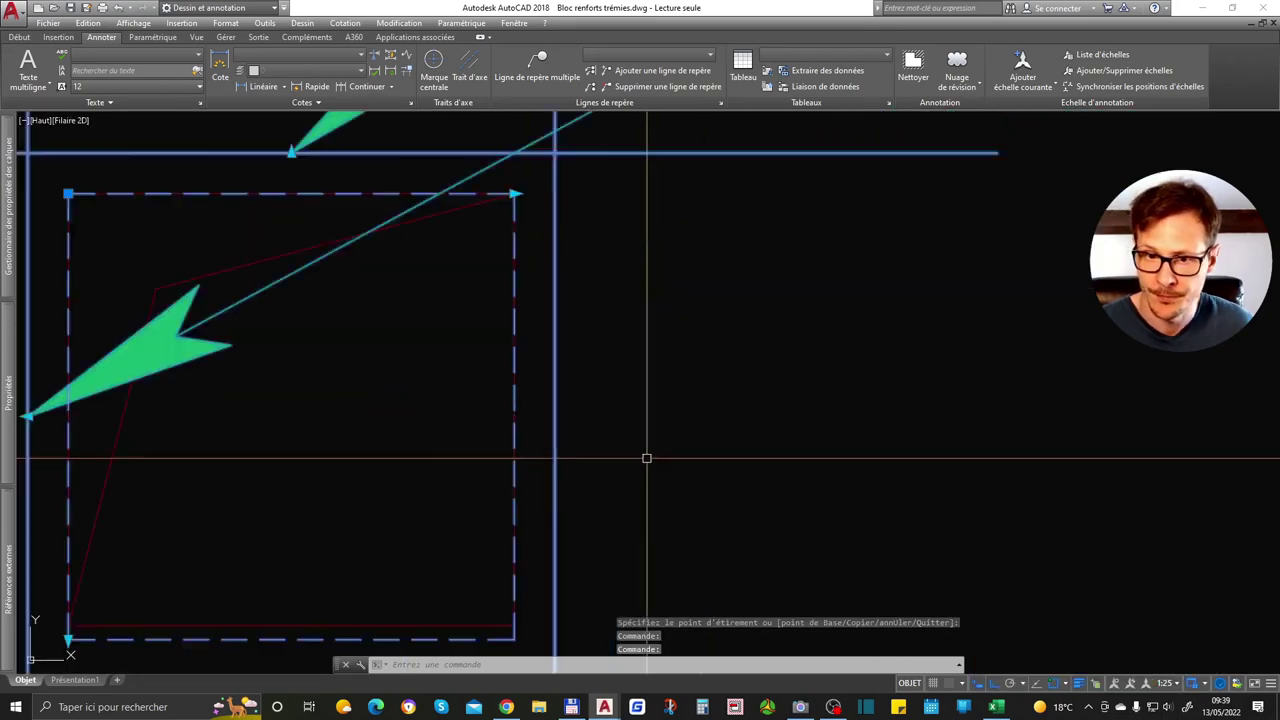
pyautogui.write('d')
pyautogui.press('Return')
pyautogui.scroll(2, 686, 423)
pyautogui.scroll(-2, 609, 466)
pyautogui.click(612, 480)
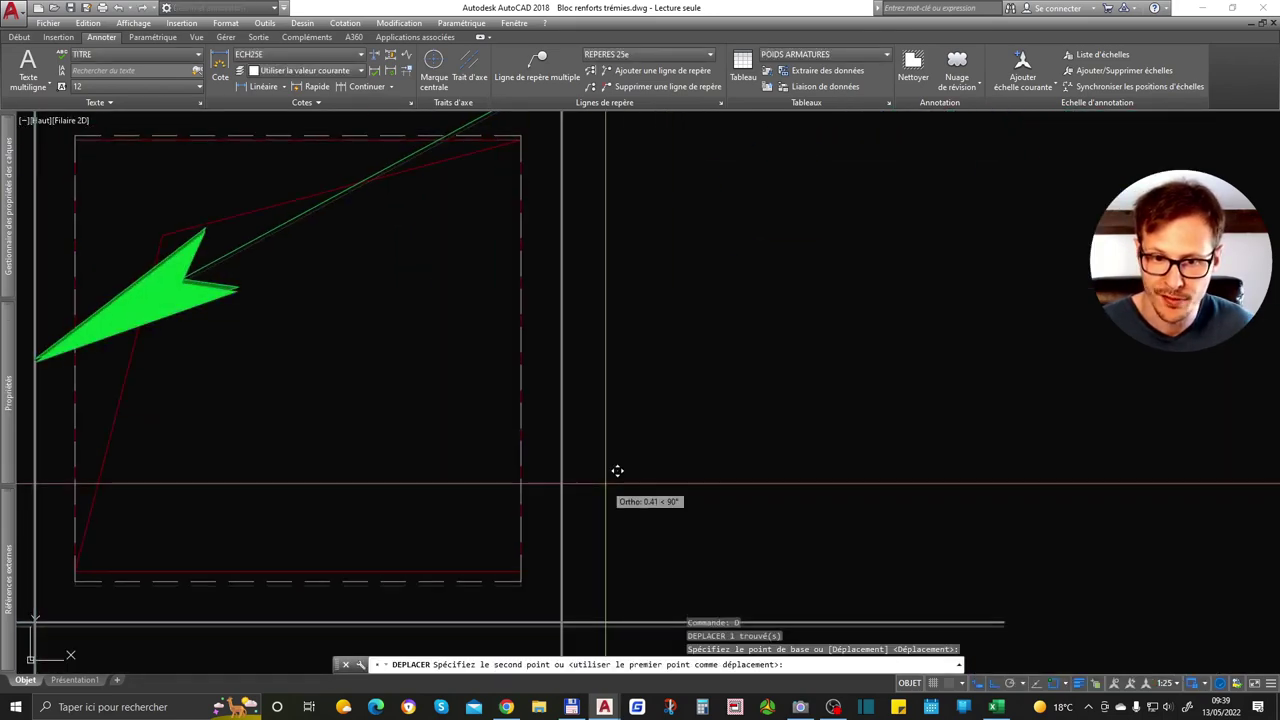
pyautogui.press('Escape')
pyautogui.scroll(-6, 525, 533)
pyautogui.scroll(-2, 508, 537)
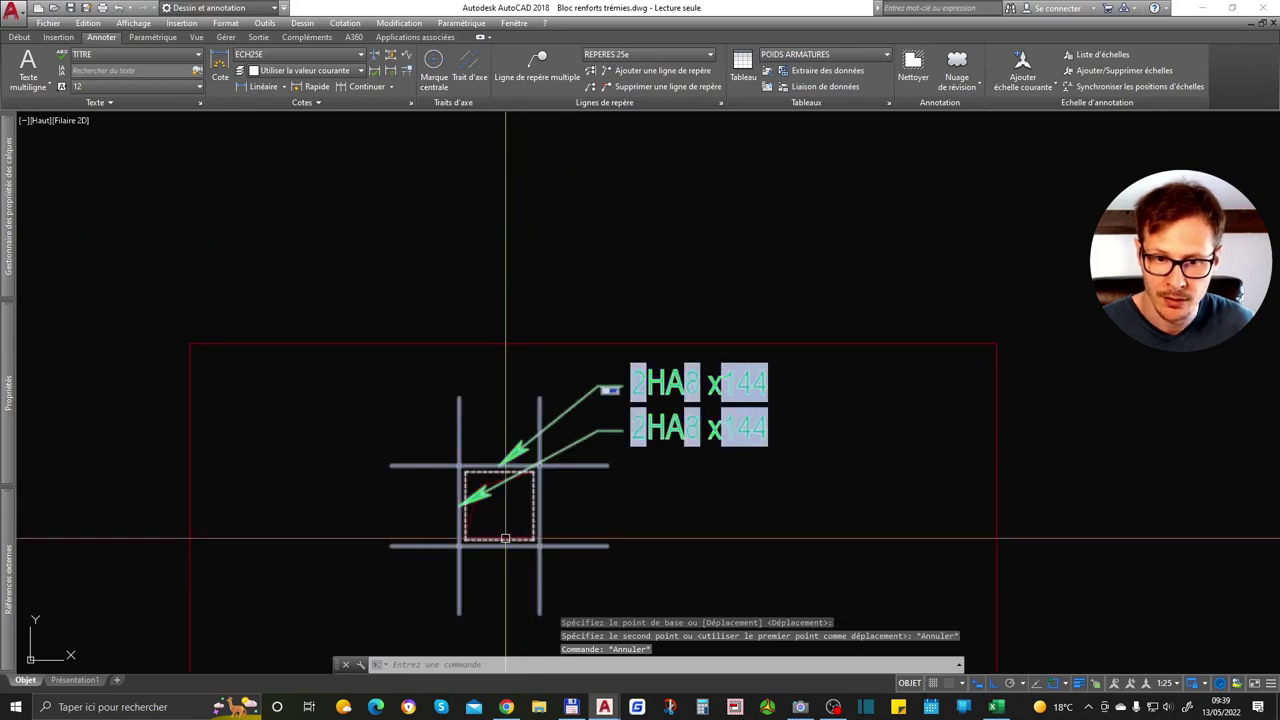
pyautogui.scroll(8, 505, 538)
pyautogui.click(520, 500)
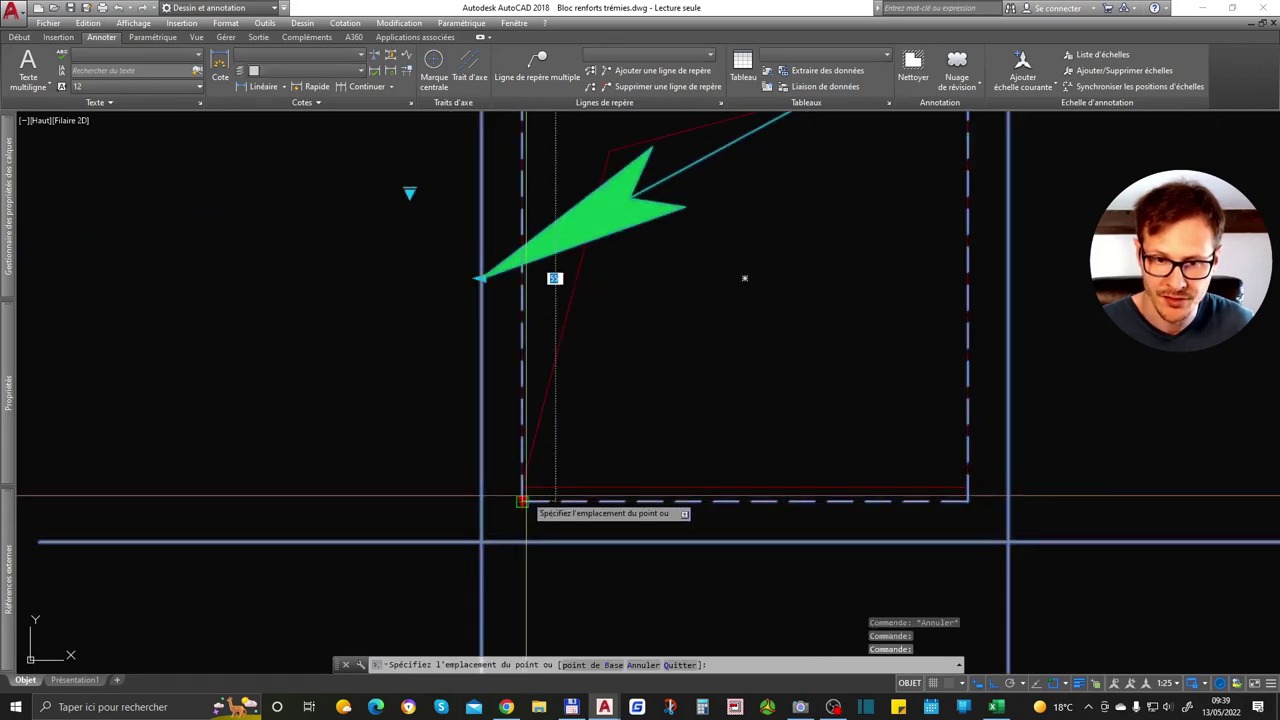
pyautogui.press('Escape')
pyautogui.scroll(-6, 522, 502)
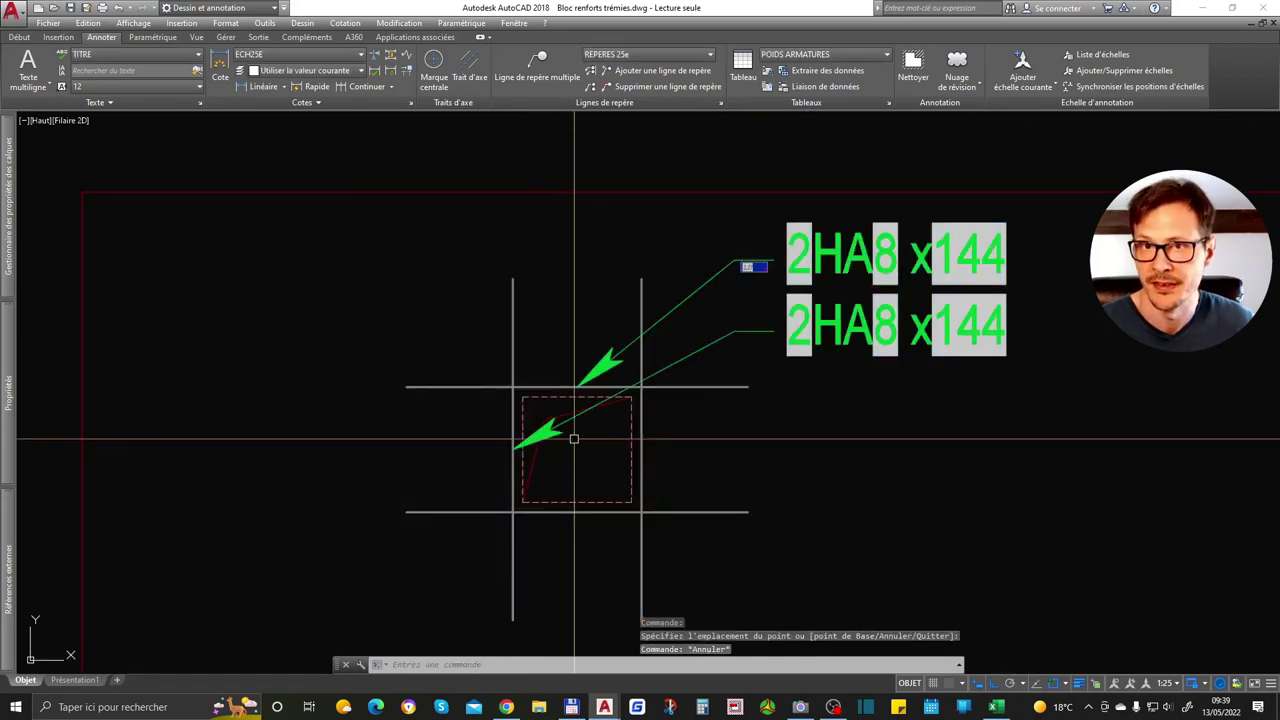
pyautogui.scroll(-2, 731, 371)
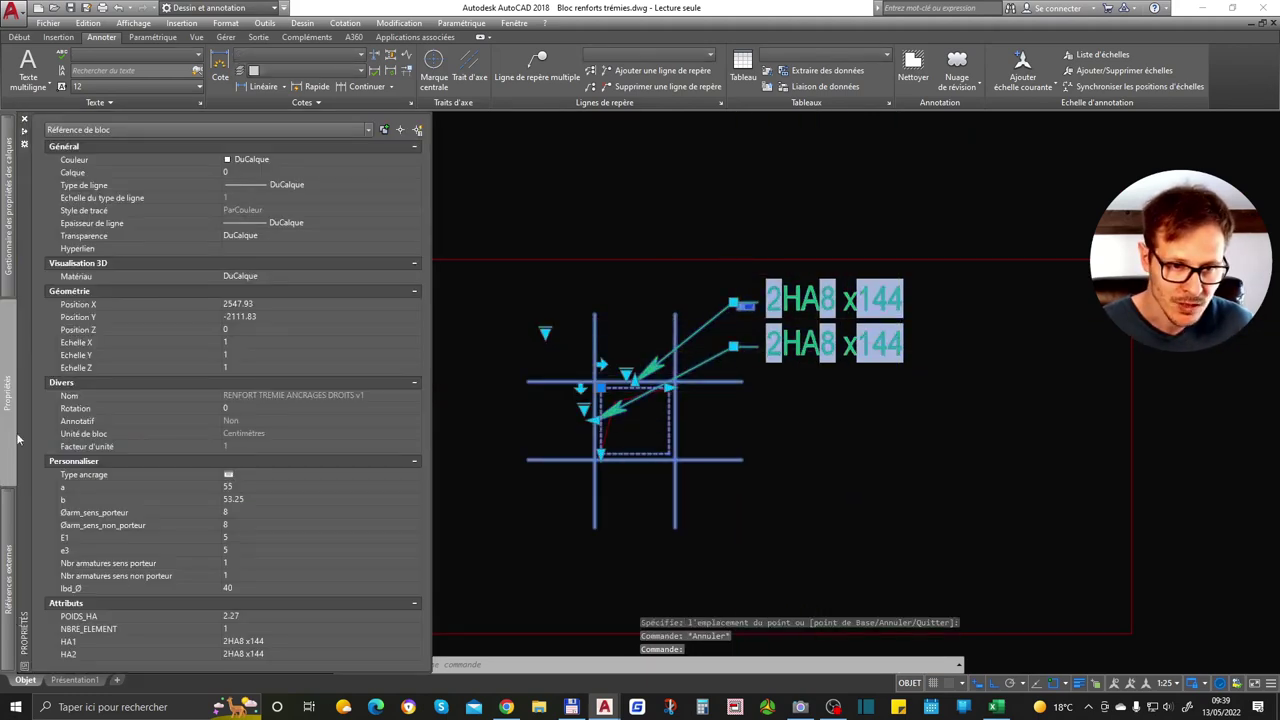
pyautogui.moveTo(8, 392)
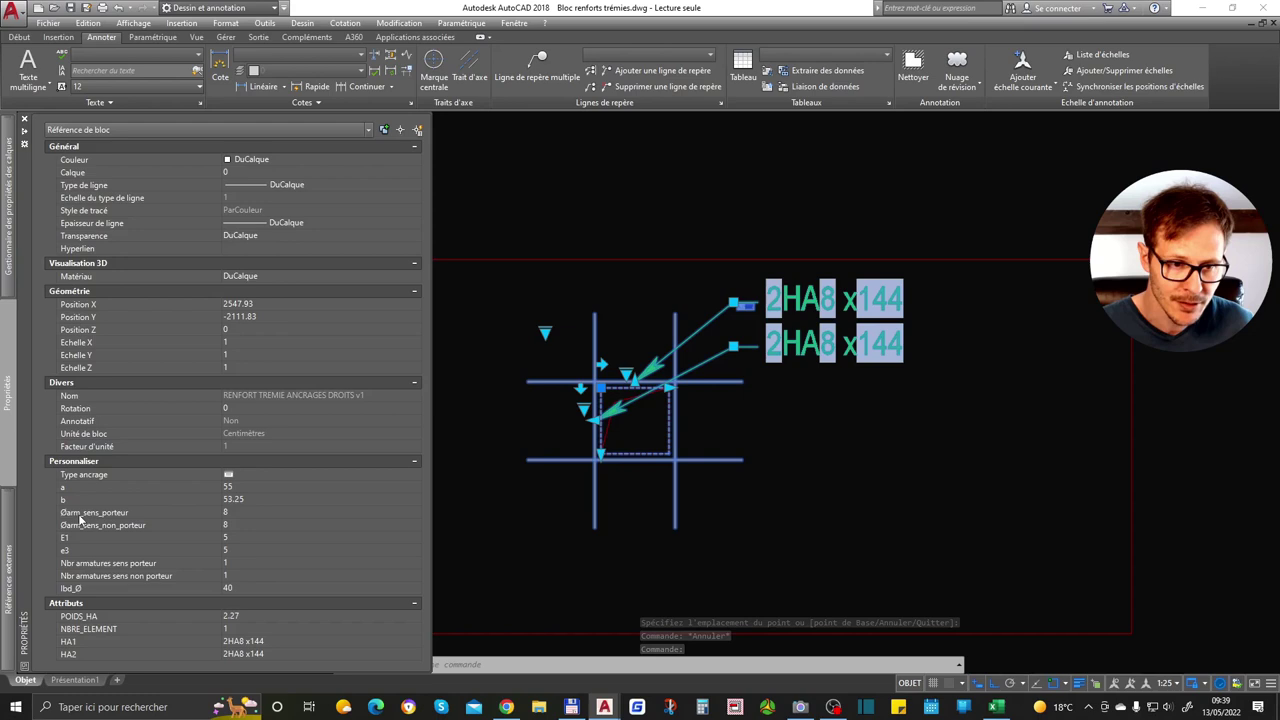
# Set Øarm_sens_porteur to 10 and regenerate so labels read 2HA10 x188 and 2HA8 x172
pyautogui.click(228, 513)
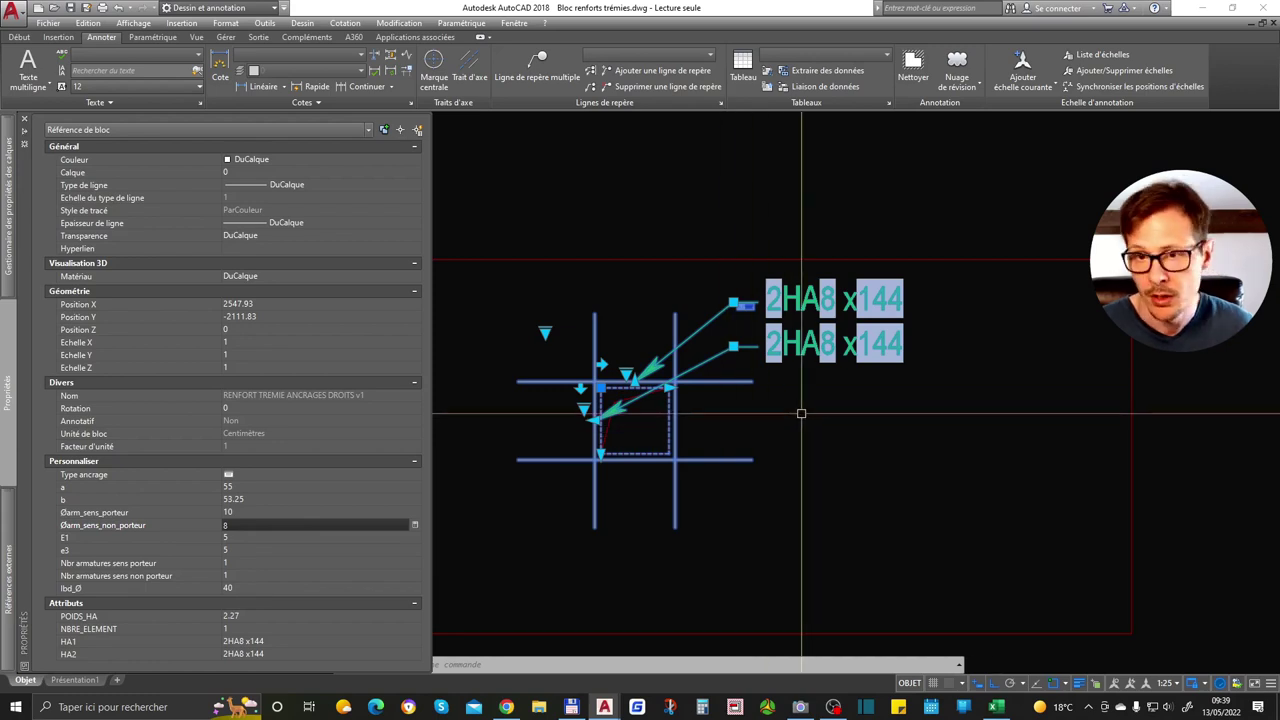
pyautogui.write('RG')
pyautogui.press('Return')
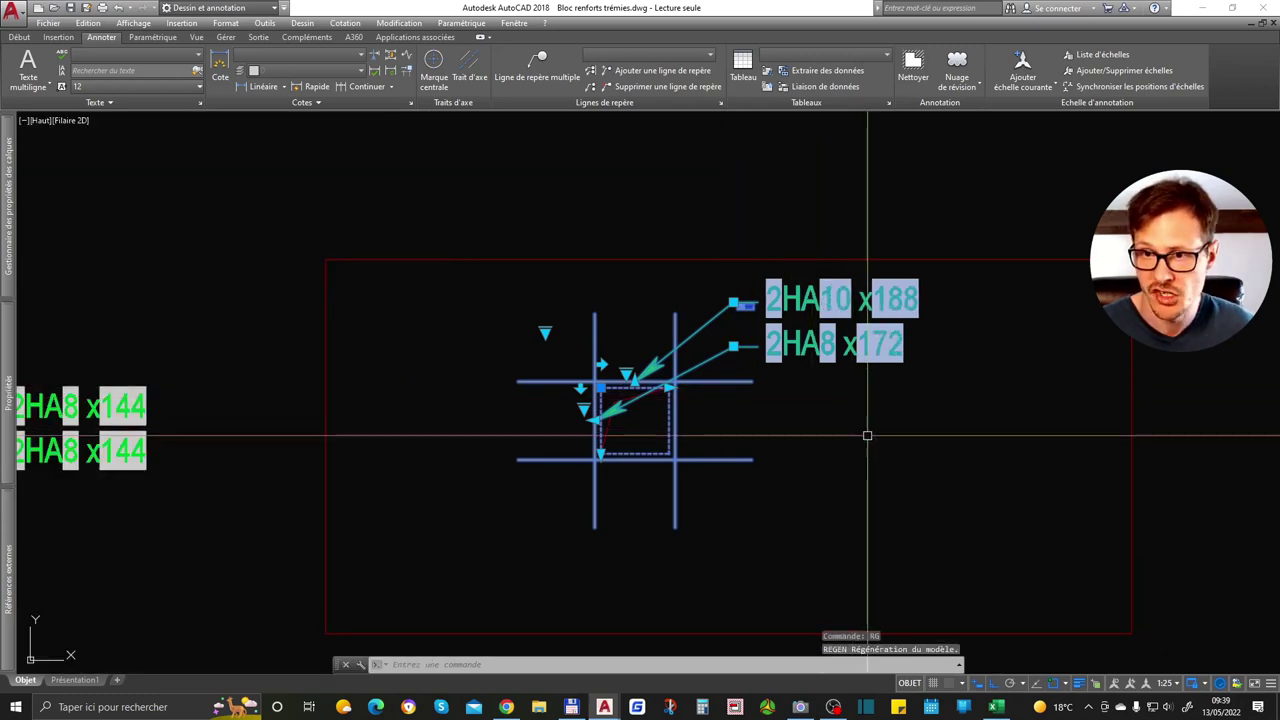
pyautogui.press('Escape')
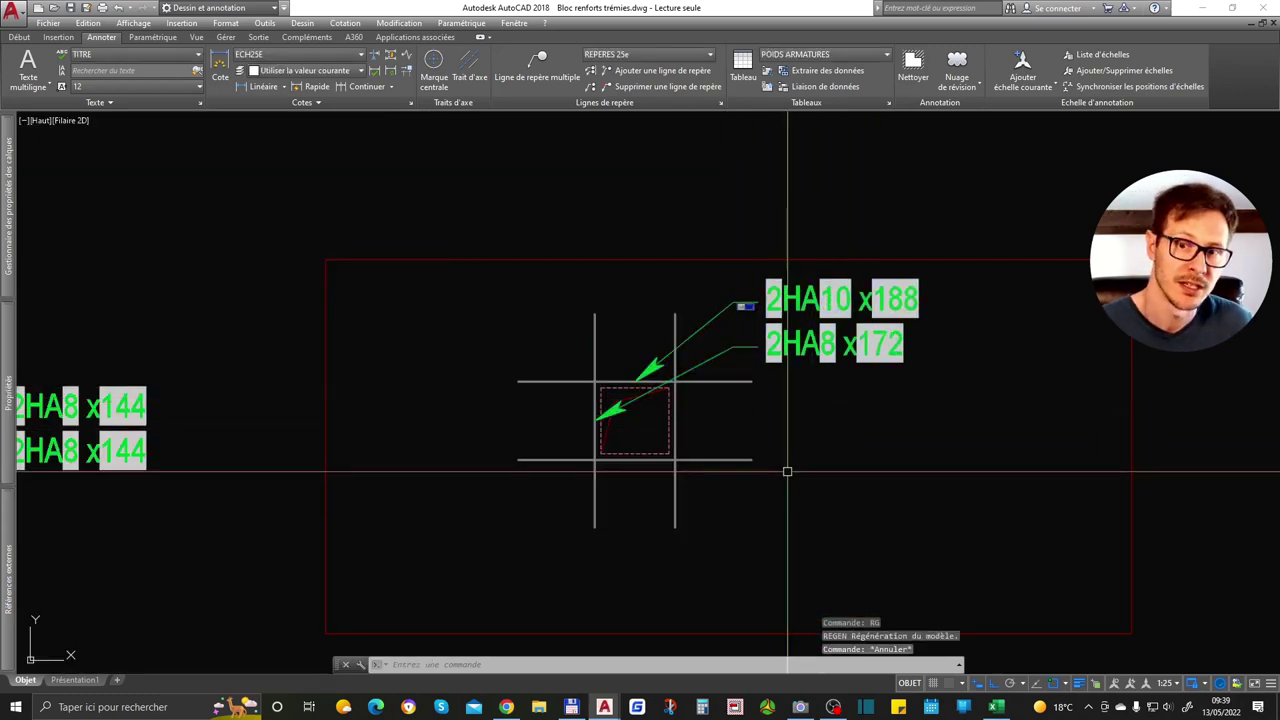
pyautogui.scroll(8, 728, 284)
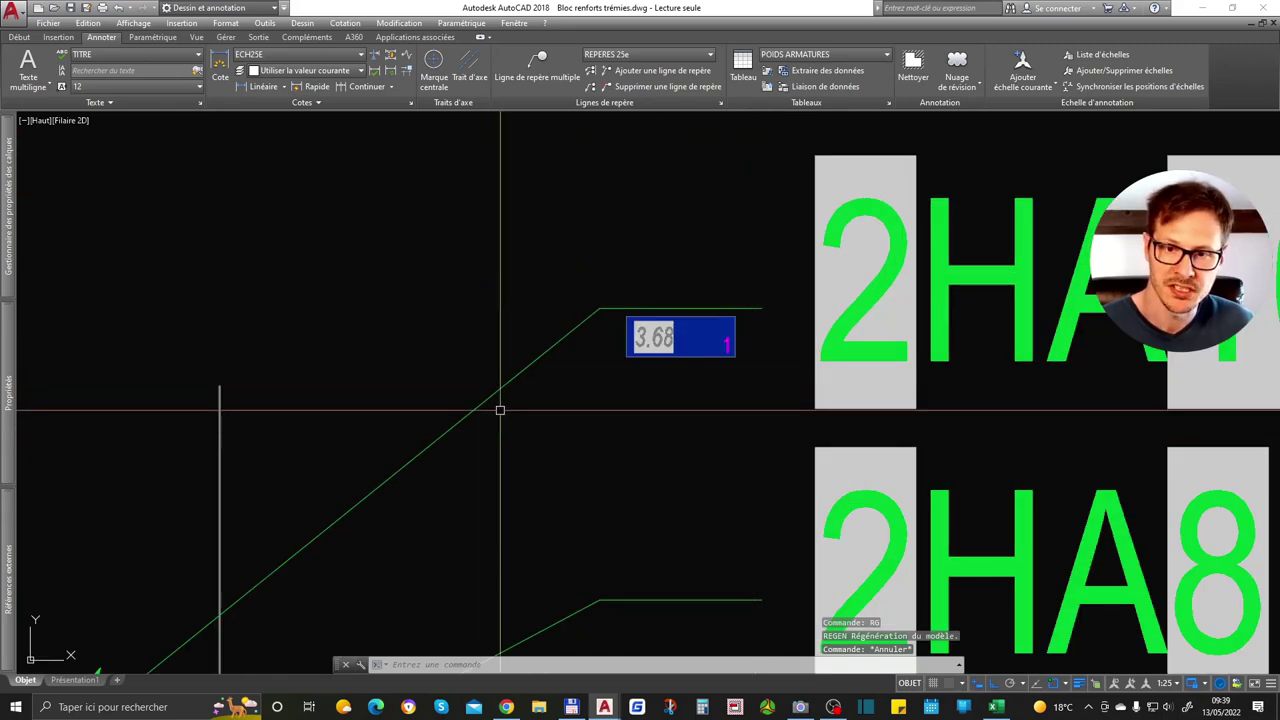
pyautogui.scroll(-5, 500, 410)
pyautogui.click(528, 390)
pyautogui.scroll(-3, 533, 402)
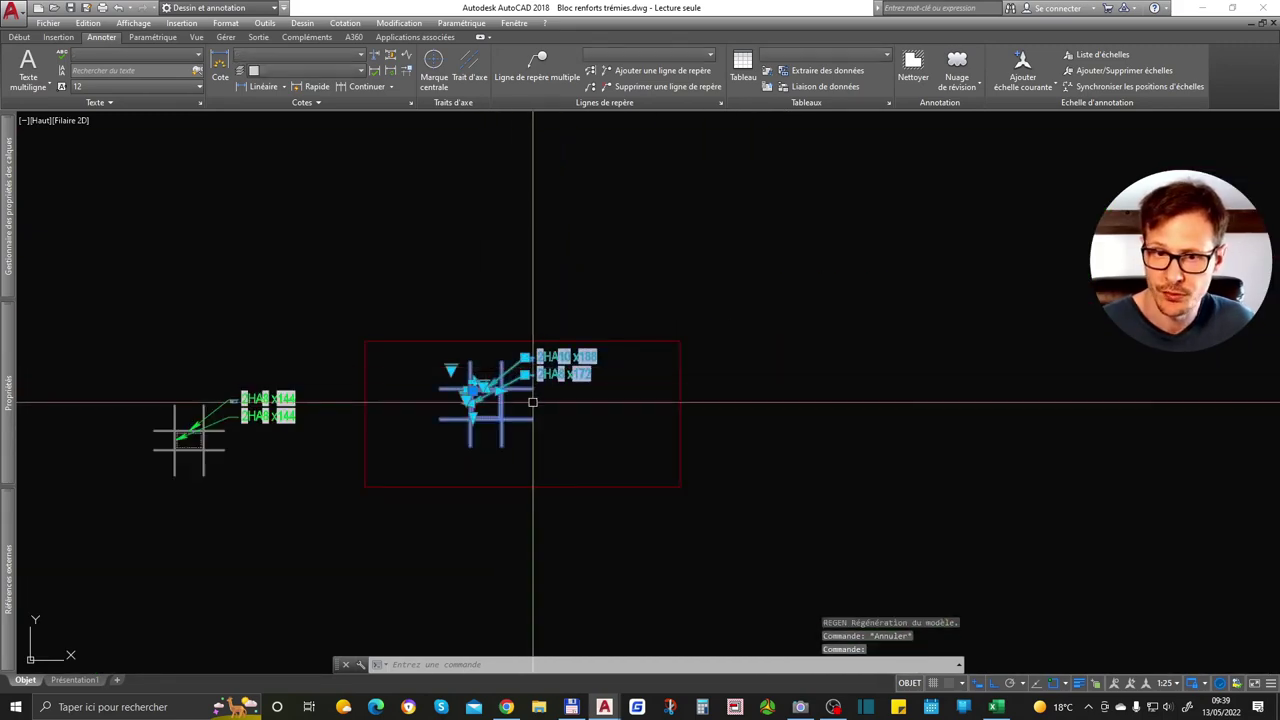
# Copy the updated reinforcement block once to the right
pyautogui.write('co')
pyautogui.press('Return')
pyautogui.click(555, 408)
pyautogui.scroll(-2, 834, 410)
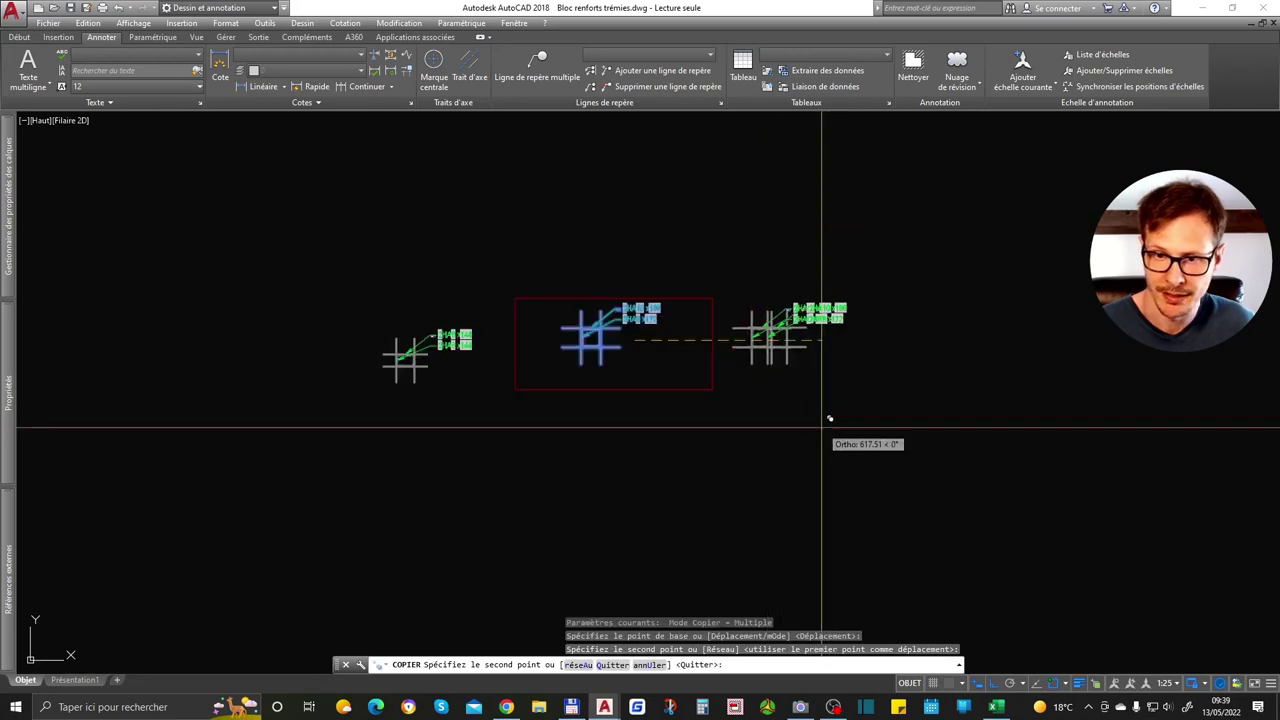
pyautogui.click(806, 440)
pyautogui.press('Return')
# Copy both blocks down into a second row below
pyautogui.moveTo(766, 306); pyautogui.dragTo(749, 323)
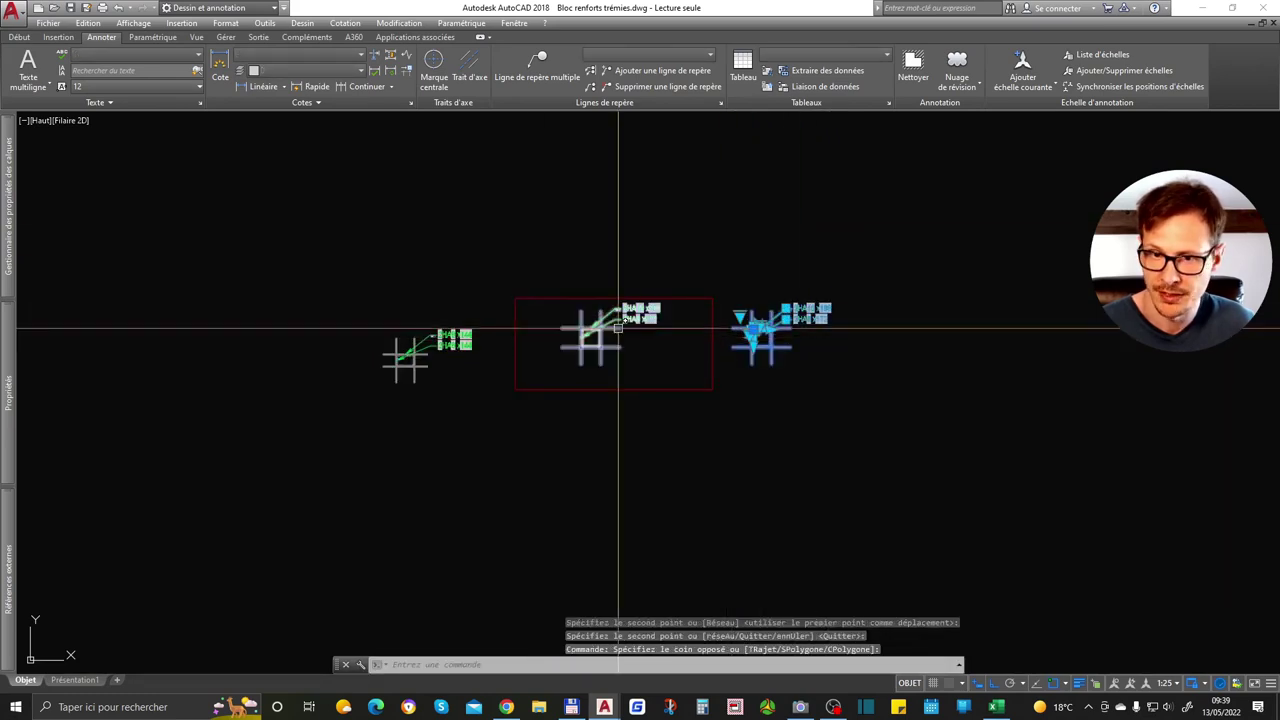
pyautogui.click(565, 360)
pyautogui.scroll(-2, 630, 300)
pyautogui.press('Return')
pyautogui.click(838, 366)
pyautogui.click(840, 431)
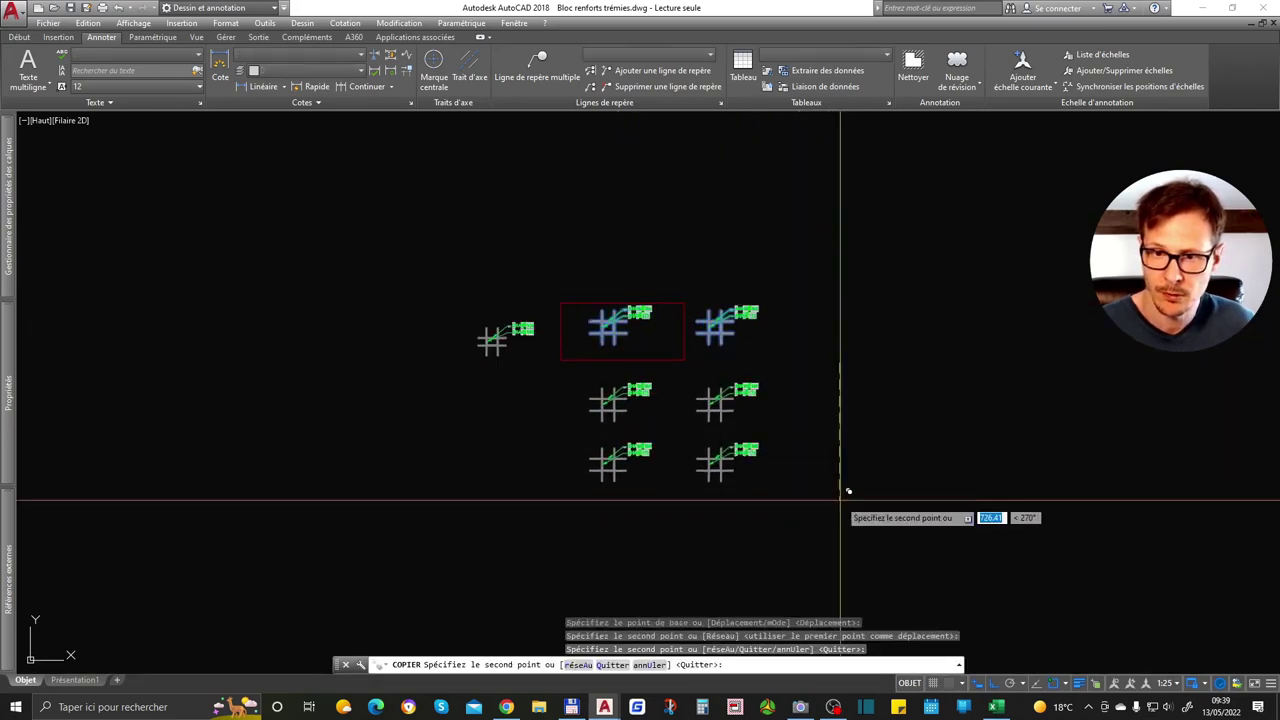
pyautogui.press('Return')
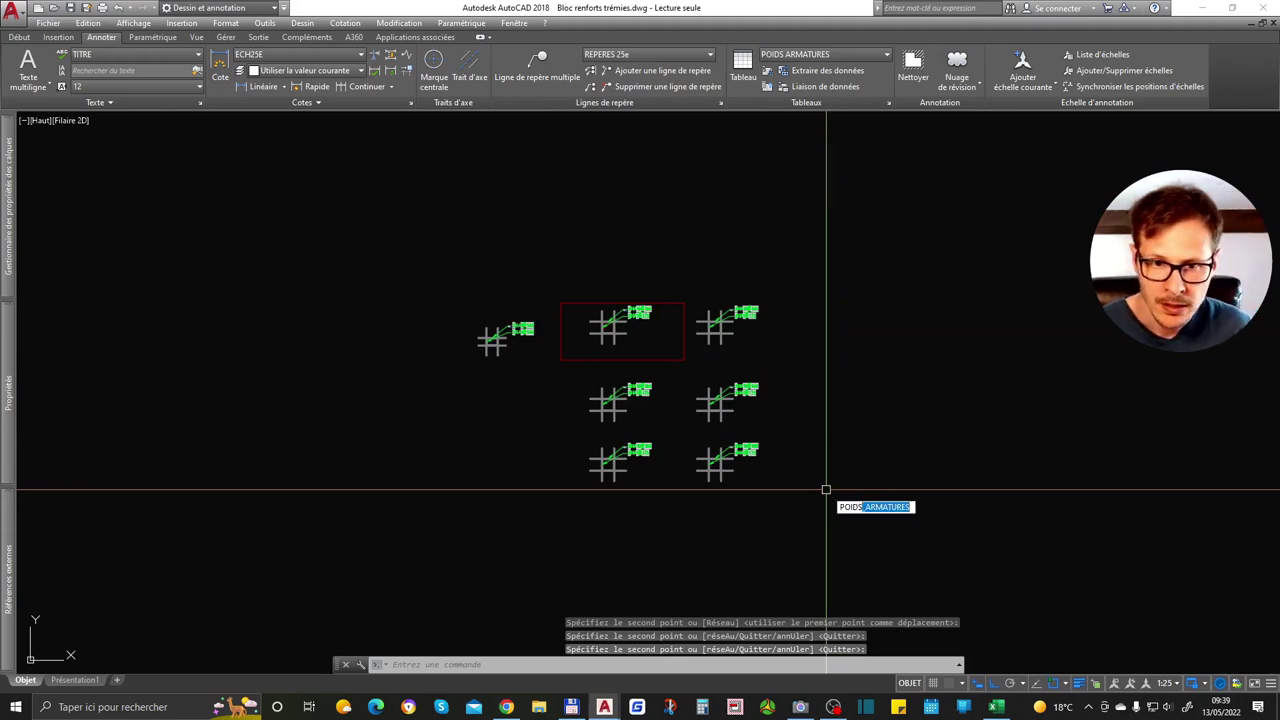
# Run POIDS_ARMATURES and window-select the lower blocks for the weight tally
pyautogui.press('Return')
pyautogui.click(852, 272)
pyautogui.click(566, 540)
pyautogui.press('Return')
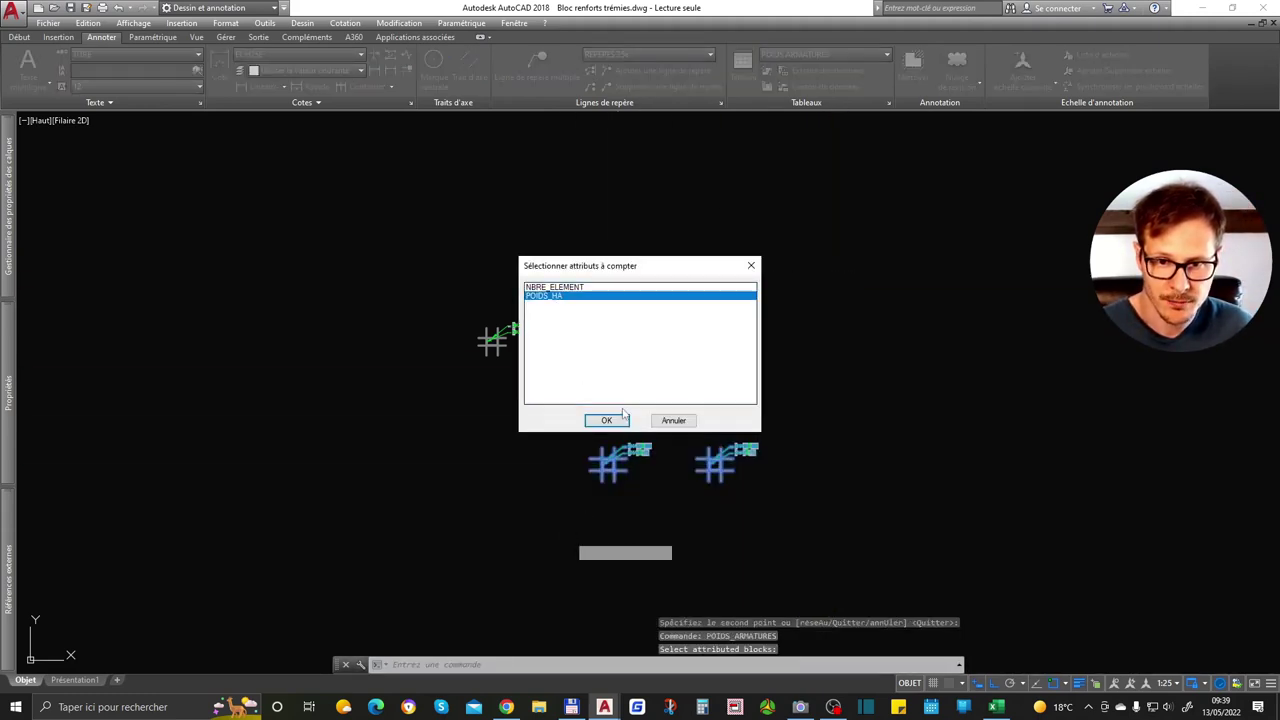
# Total POIDS_HA and place the POIDS ARMATURES (kg) table above the block
pyautogui.click(606, 421)
pyautogui.click(786, 366)
pyautogui.scroll(3, 746, 429)
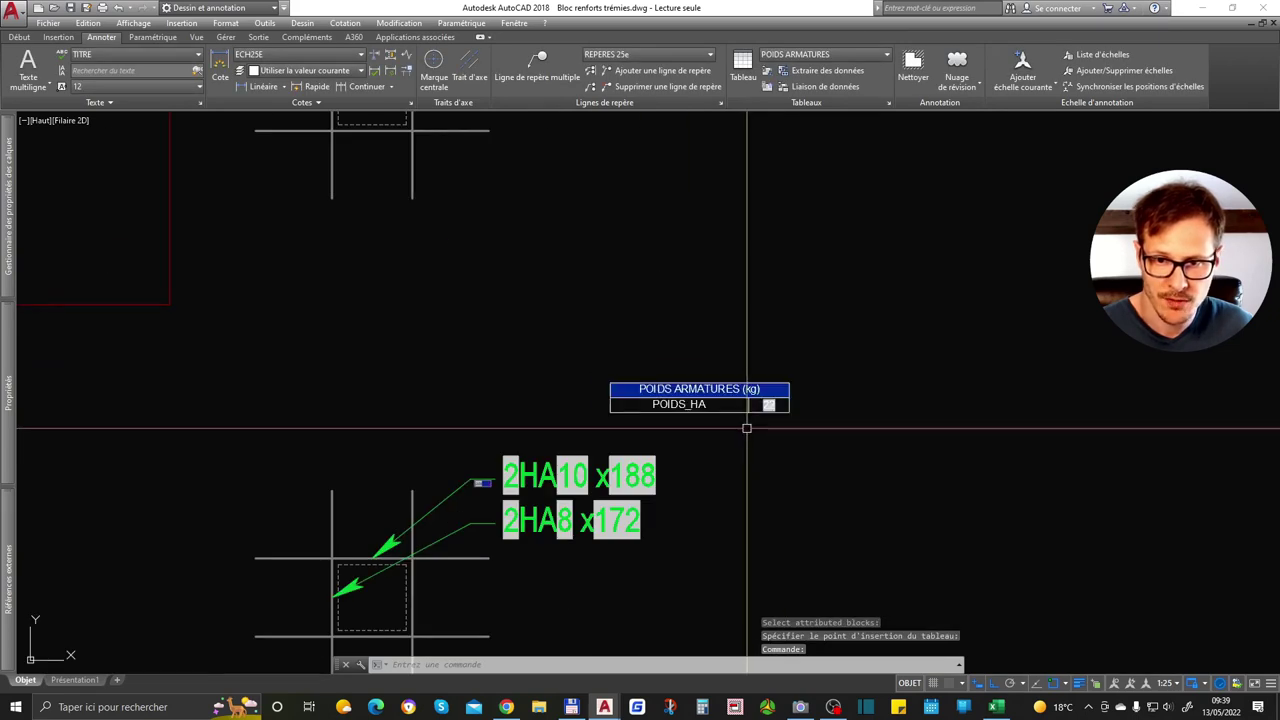
pyautogui.scroll(3, 912, 299)
# Select the 22 kg weight table and delete it from the drawing
pyautogui.click(792, 336)
pyautogui.press('Escape')
pyautogui.click(800, 302)
pyautogui.scroll(-5, 800, 302)
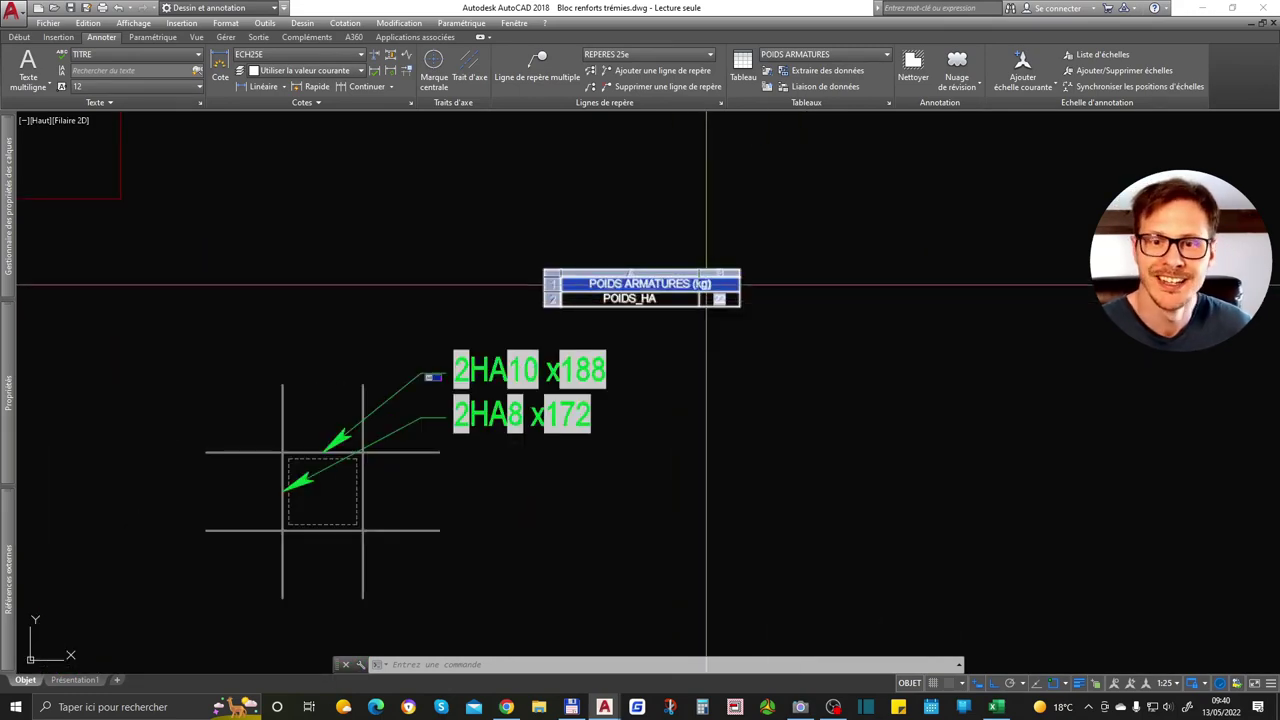
pyautogui.scroll(-4, 716, 322)
pyautogui.press('Delete')
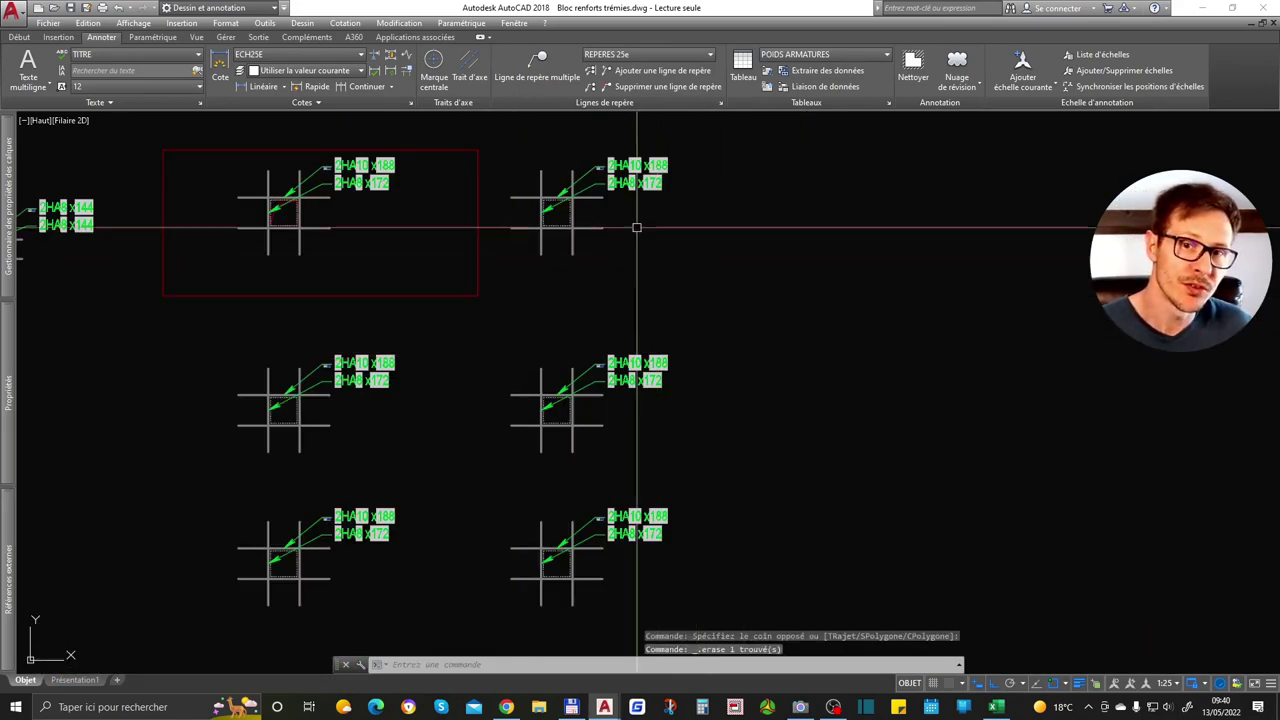
# Set opening dimensions a and b to 60 on the right-column blocks and regenerate
pyautogui.click(586, 177)
pyautogui.scroll(-4, 640, 170)
pyautogui.click(660, 245)
pyautogui.click(331, 286)
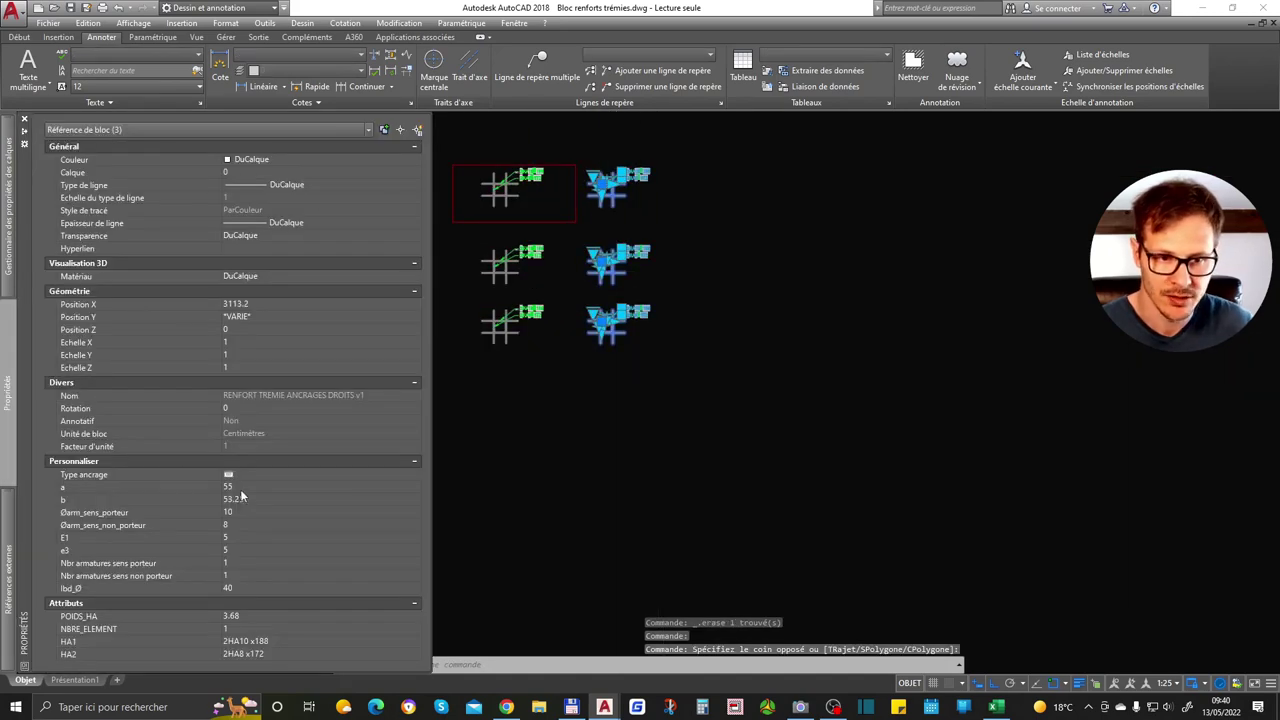
pyautogui.press('Return')
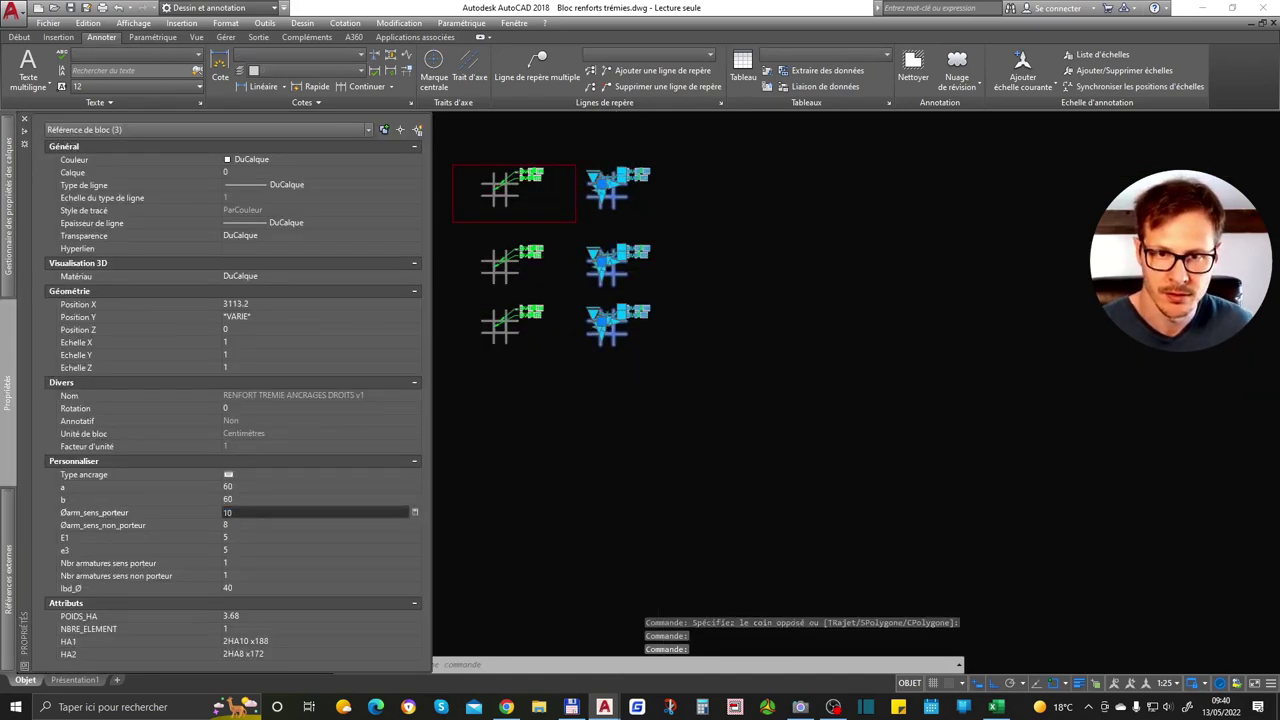
pyautogui.scroll(3, 638, 282)
pyautogui.scroll(3, 638, 282)
pyautogui.press('Escape')
pyautogui.scroll(-4, 638, 282)
pyautogui.write('rg')
pyautogui.press('Return')
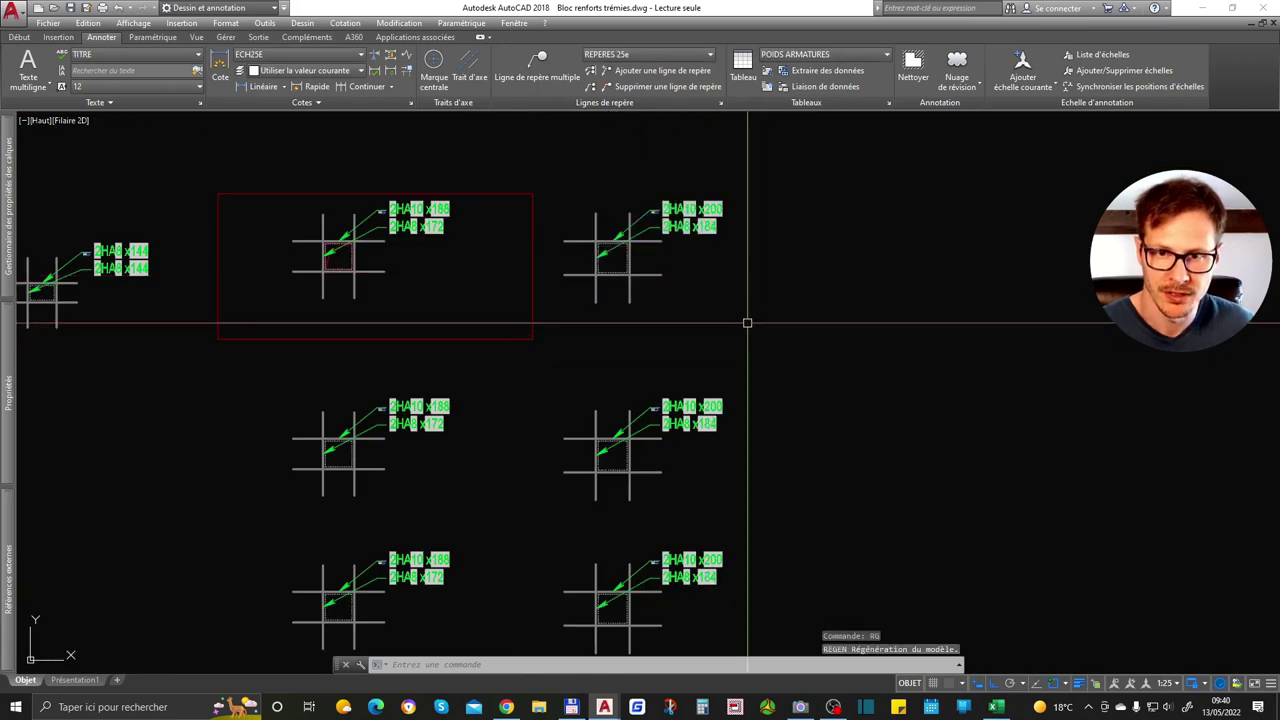
pyautogui.scroll(6, 746, 320)
pyautogui.scroll(-5, 713, 187)
# Set both bar diameters of the three right-hand blocks to 12, giving 2HA12 x216
pyautogui.click(743, 171)
pyautogui.click(690, 470)
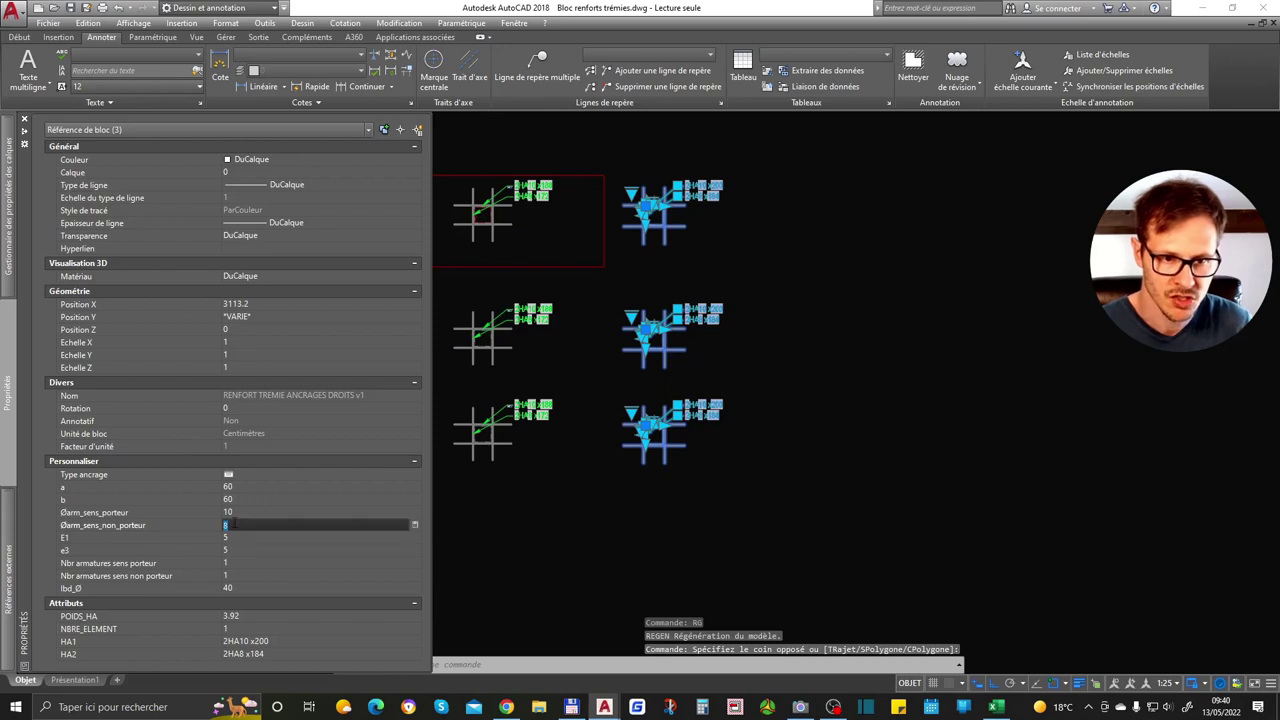
pyautogui.write('12')
pyautogui.press('Return')
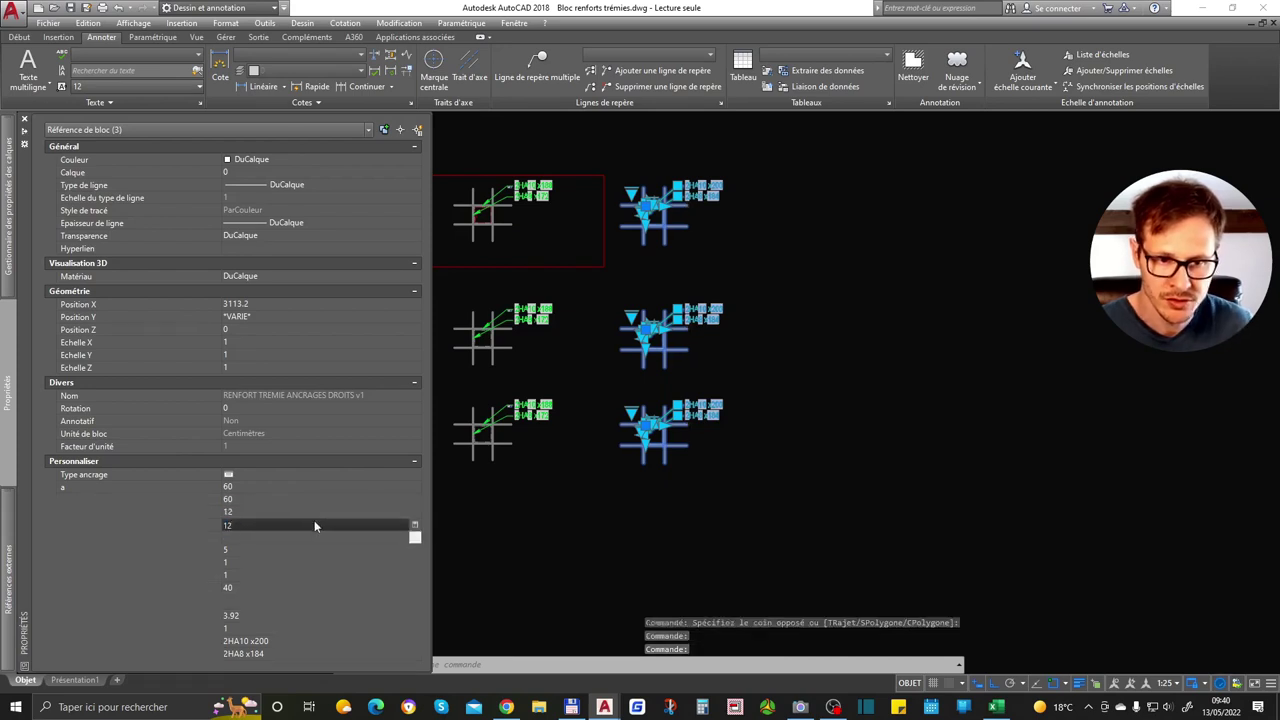
pyautogui.press('Escape')
pyautogui.scroll(2, 761, 241)
pyautogui.scroll(2, 761, 241)
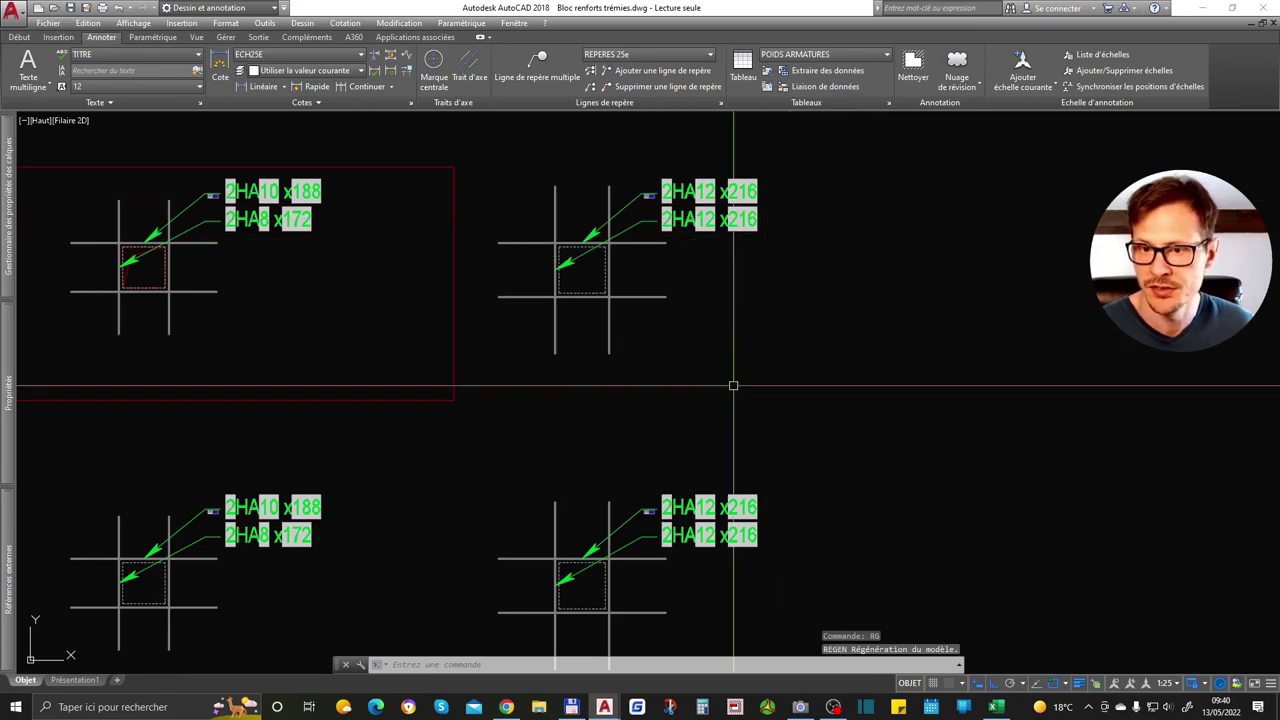
pyautogui.moveTo(734, 343); pyautogui.dragTo(771, 163, button='middle')
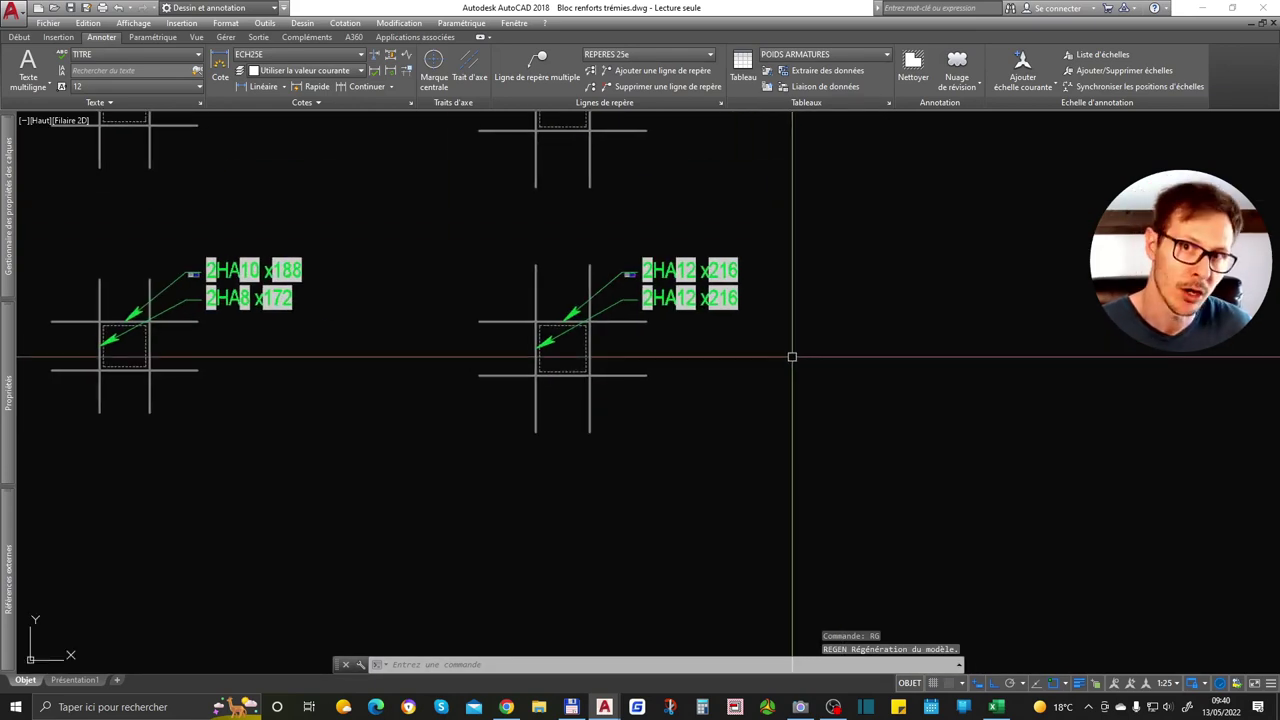
pyautogui.scroll(-2, 792, 357)
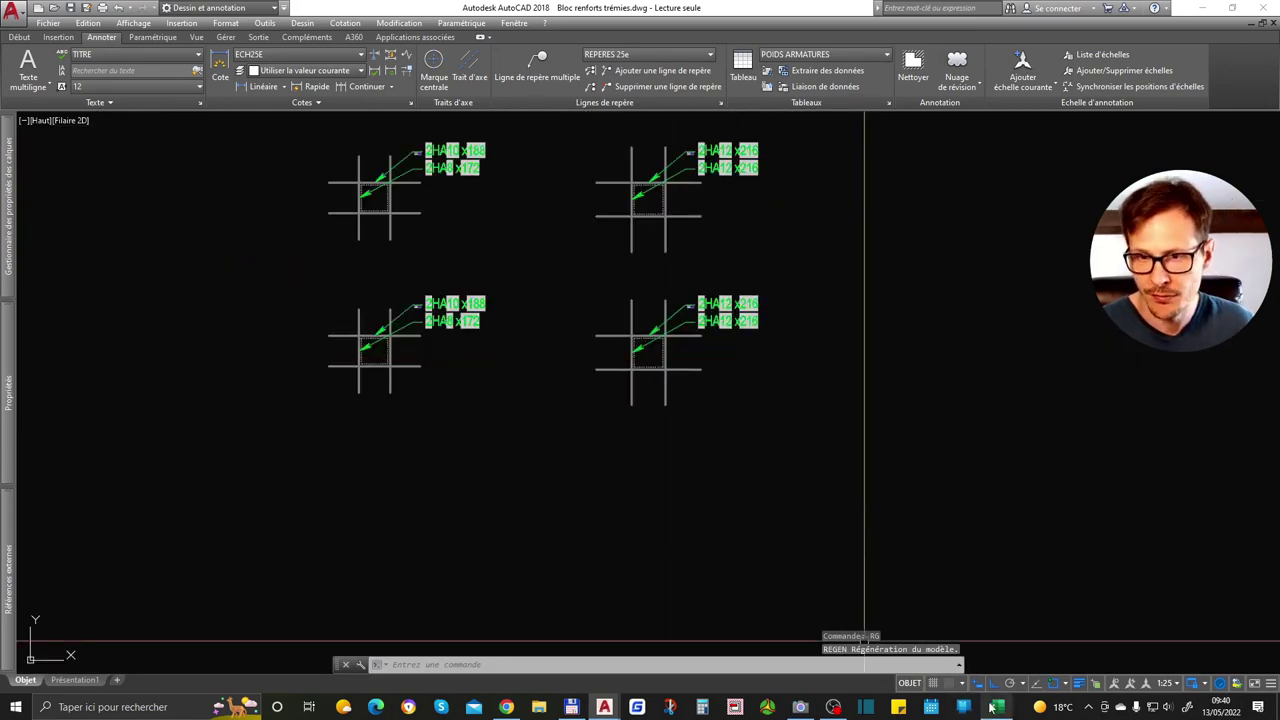
pyautogui.click(991, 707)
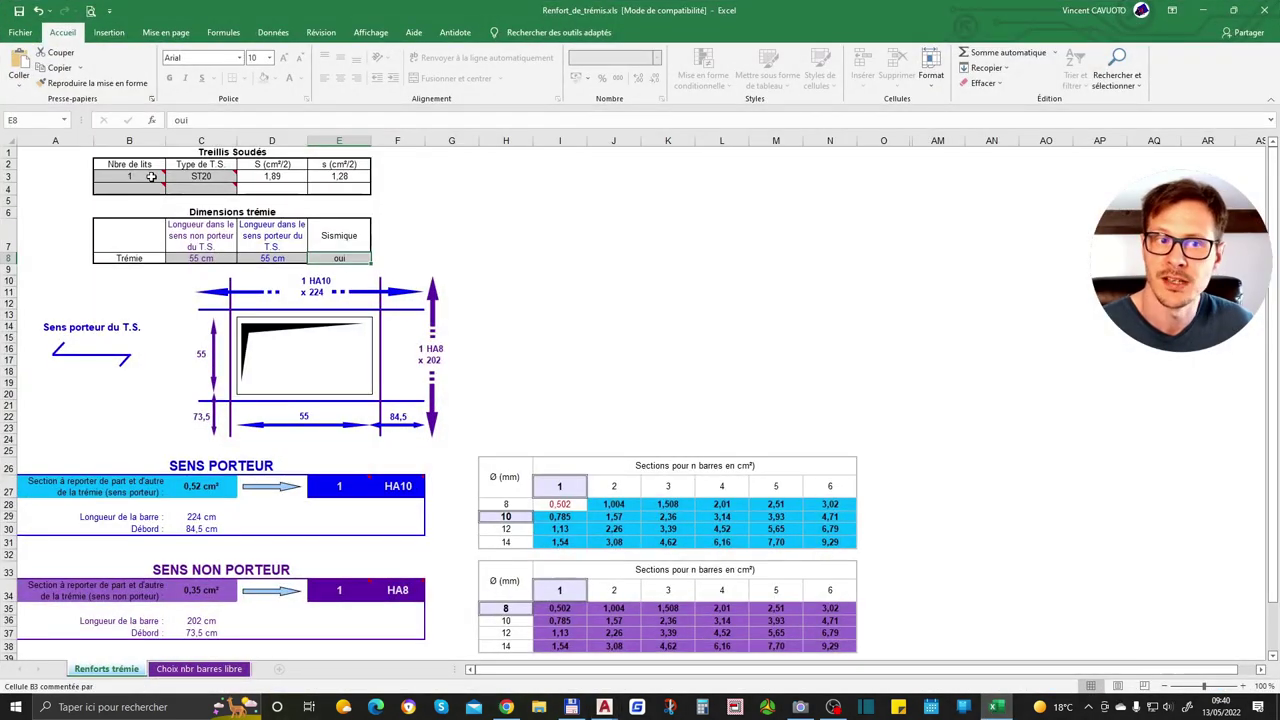
# Enter the ST20 layer counts in B3 and B4, giving 1 HA8 x192 each way
pyautogui.click(235, 192)
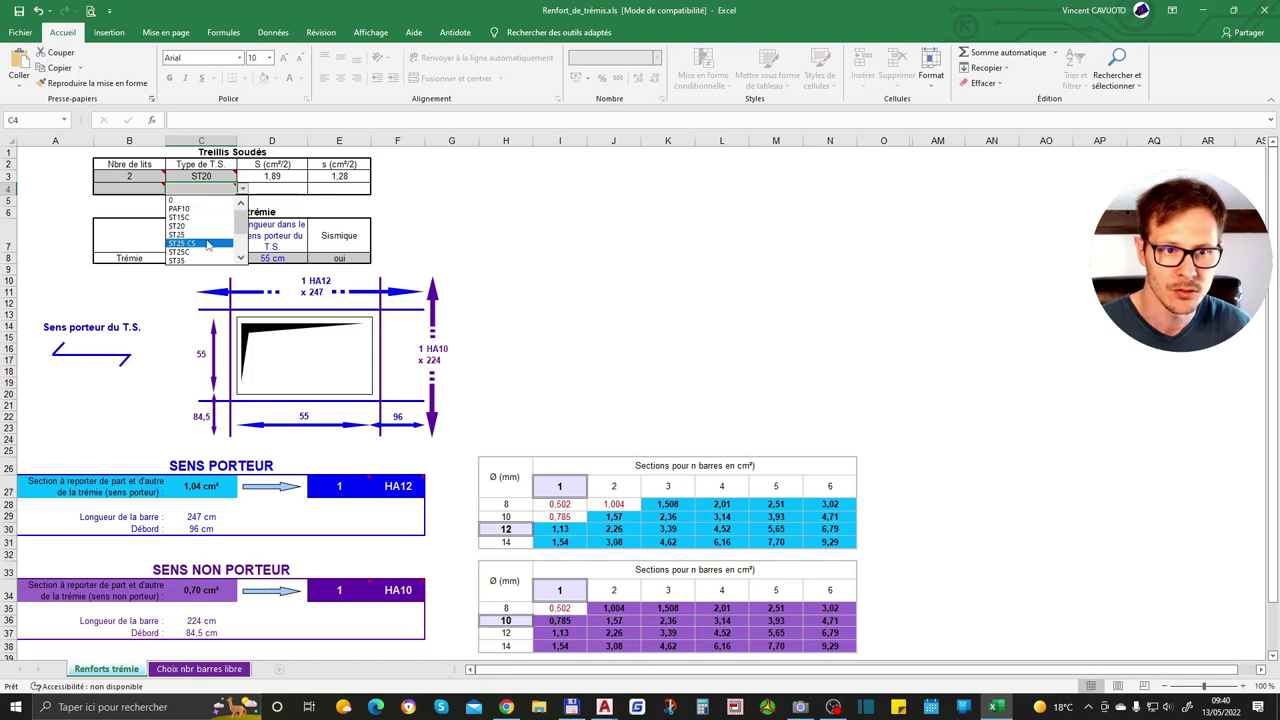
pyautogui.write('1')
pyautogui.click(201, 176)
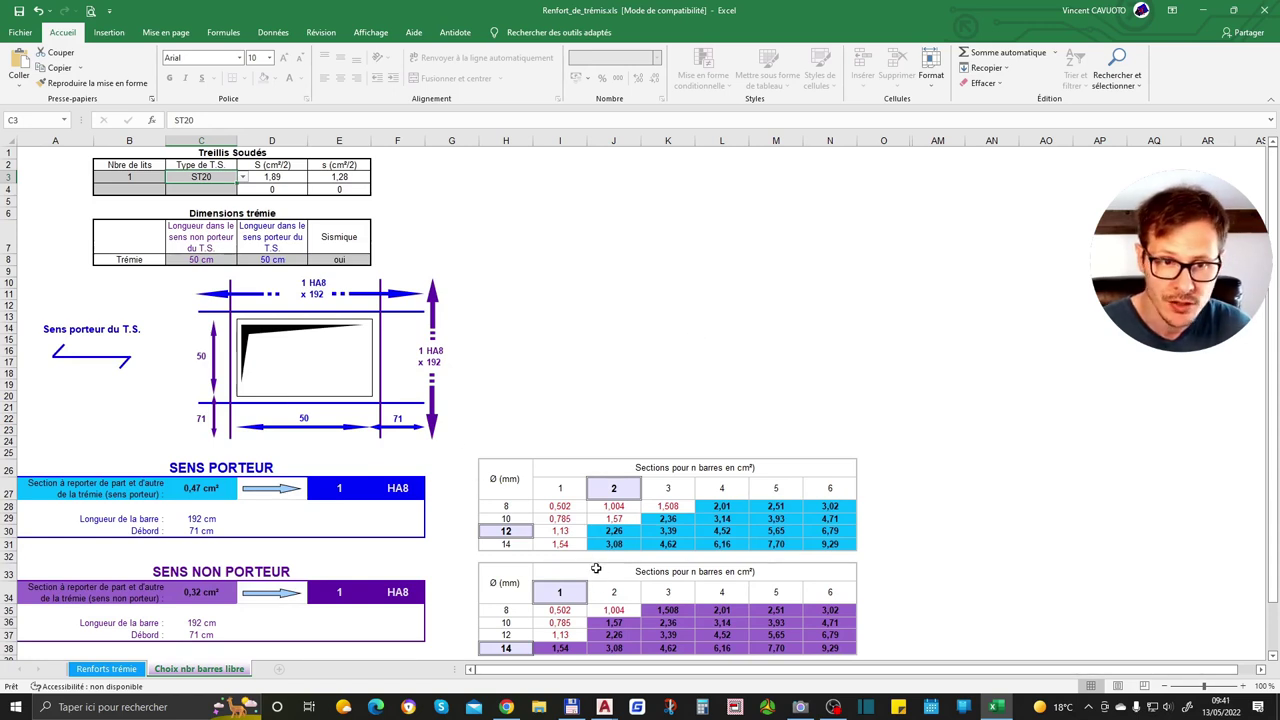
# Change the B3 mesh layer count to 3, then 4, then back to 3
pyautogui.click(139, 176)
pyautogui.write('3')
pyautogui.press('Return')
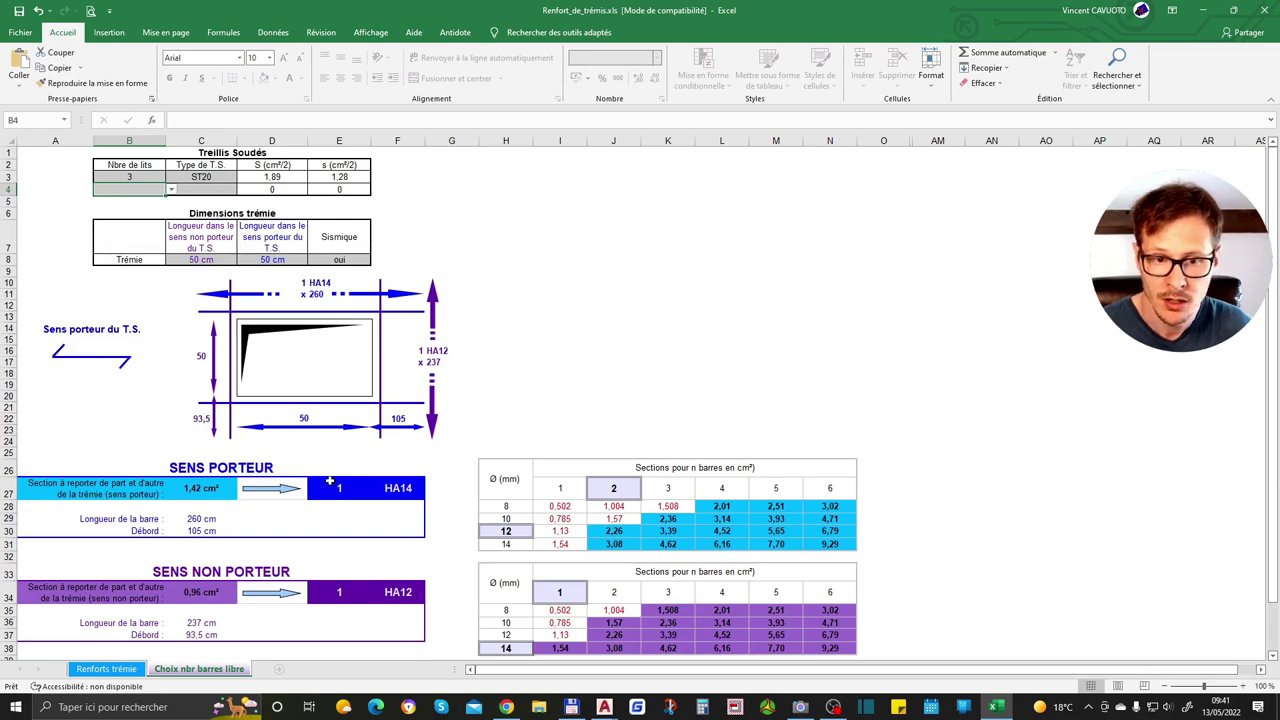
pyautogui.click(149, 176)
pyautogui.write('4')
pyautogui.press('Return')
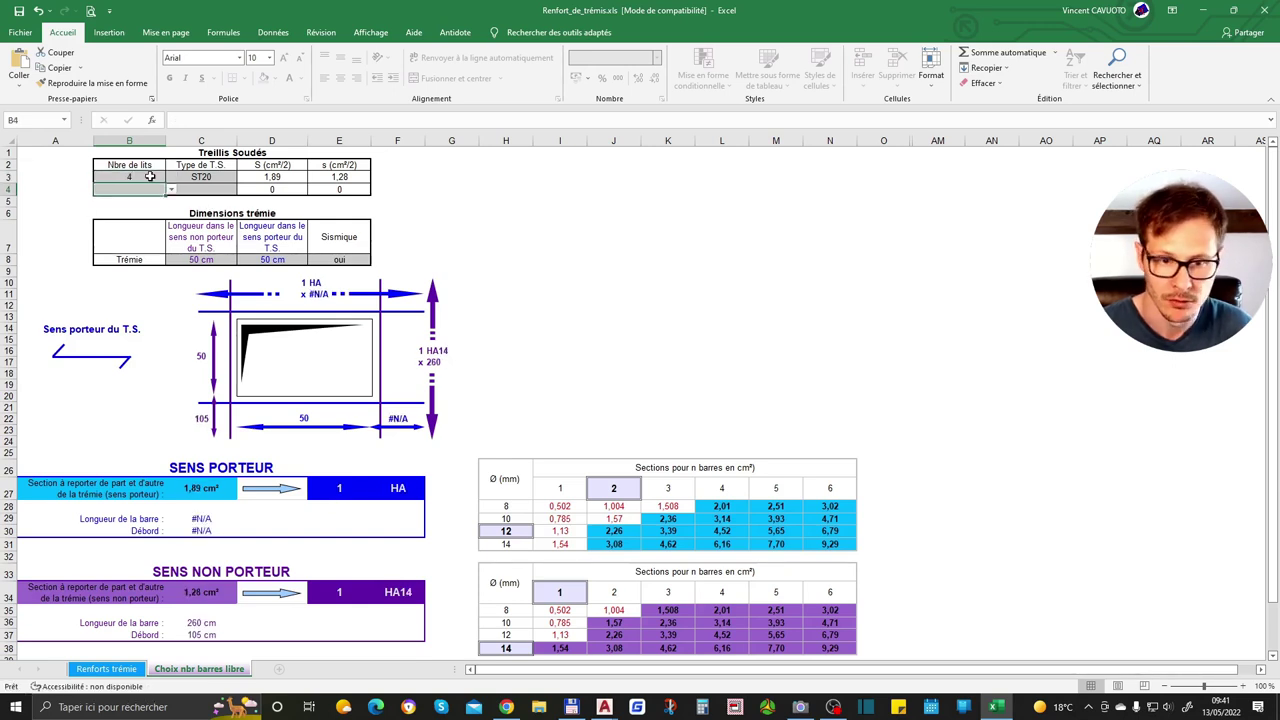
pyautogui.click(146, 177)
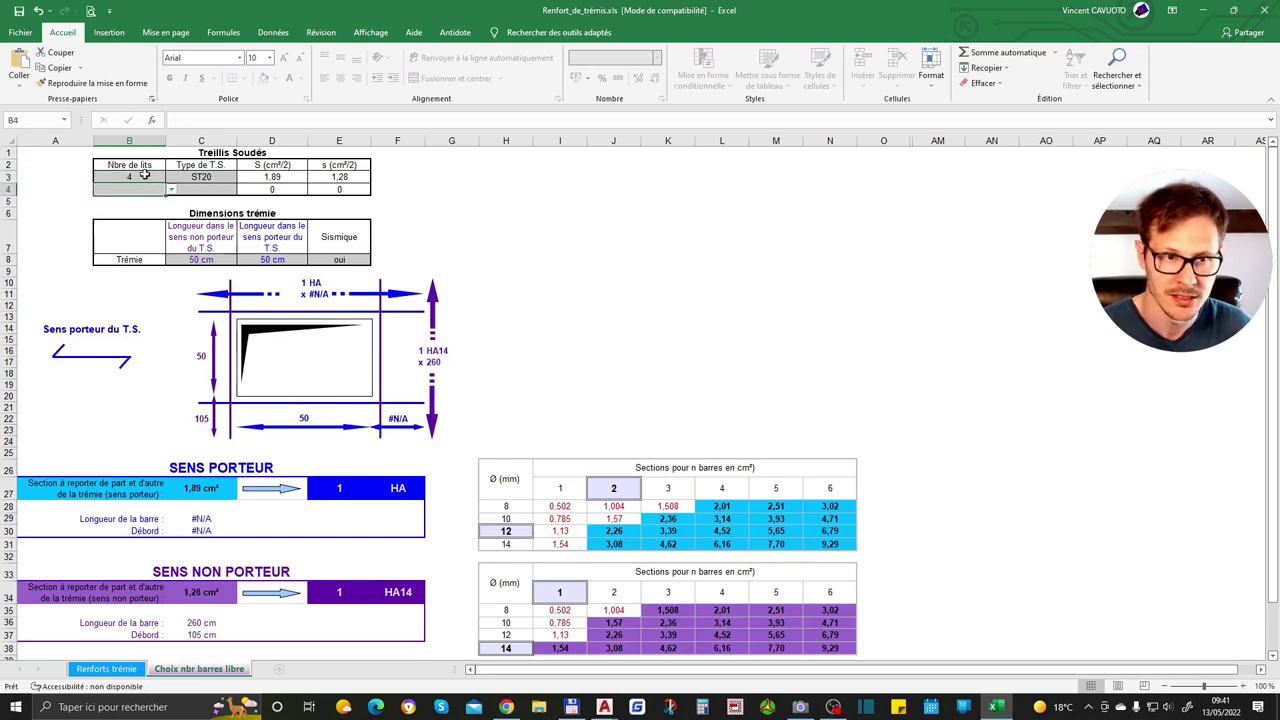
pyautogui.write('3')
pyautogui.press('Return')
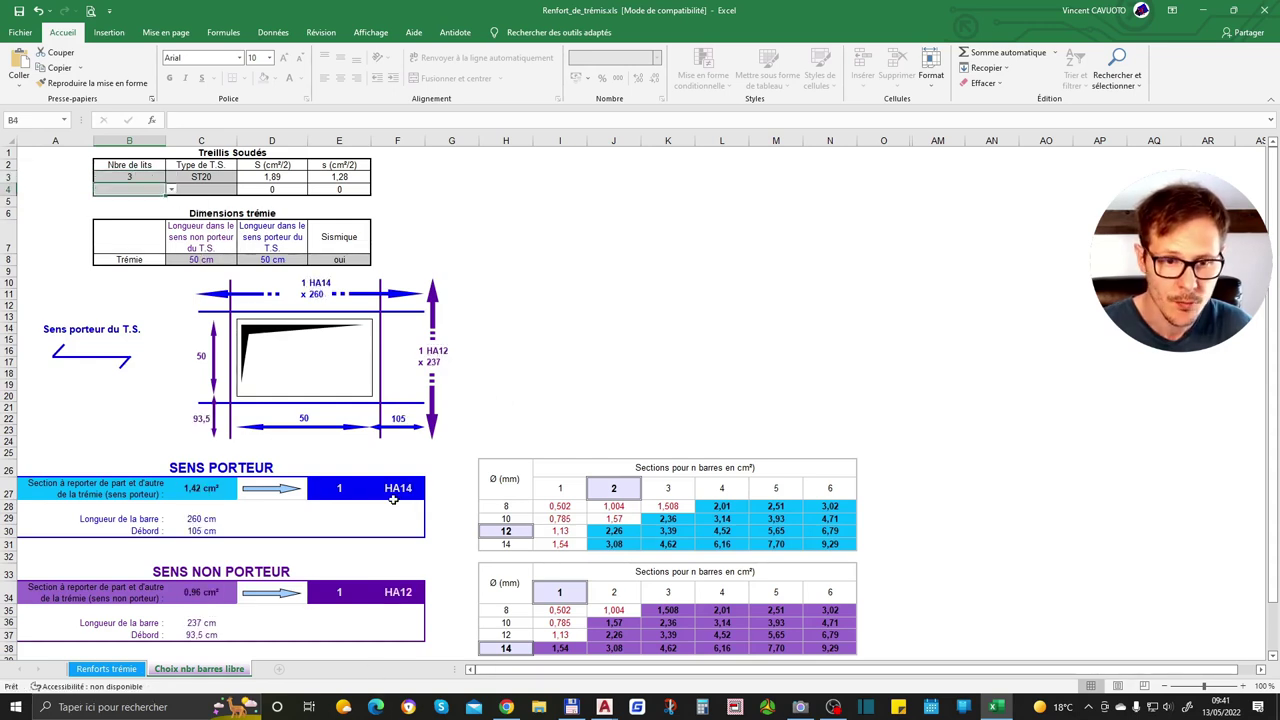
# Choose 2 load-bearing bars in E27, giving 2 HA10 x214 and 1 HA12 x237
pyautogui.click(362, 489)
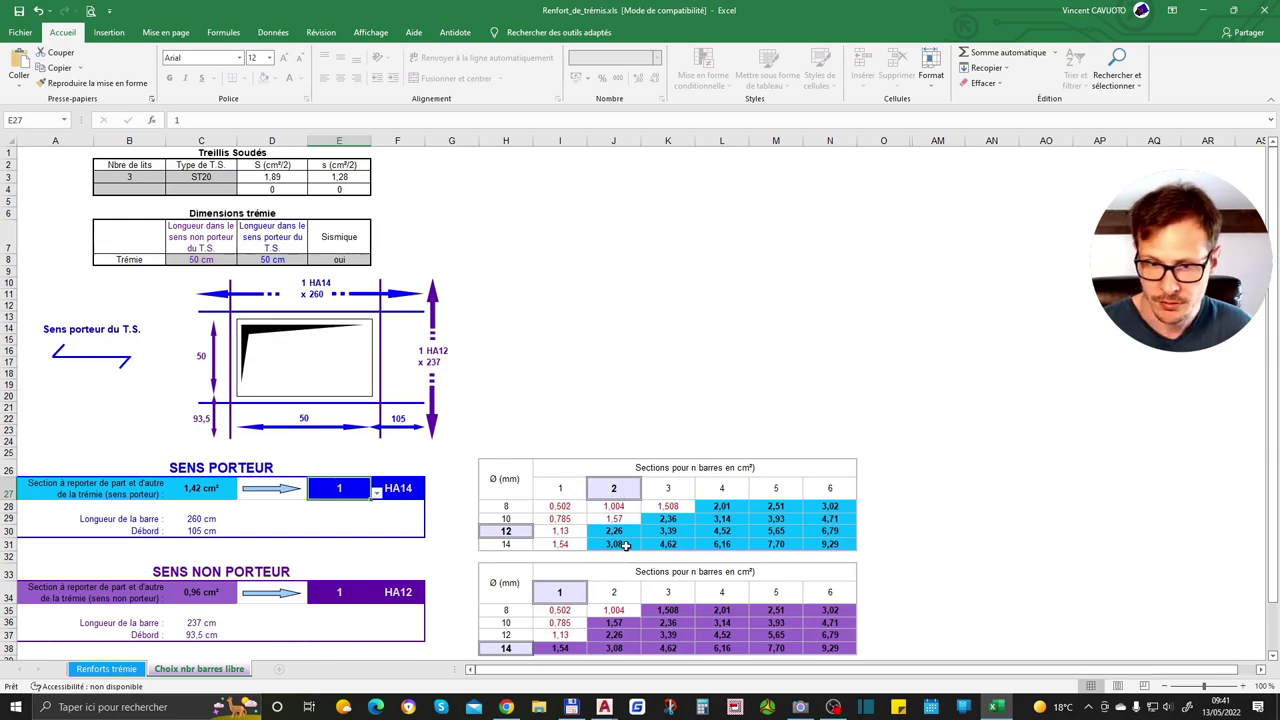
pyautogui.click(603, 487)
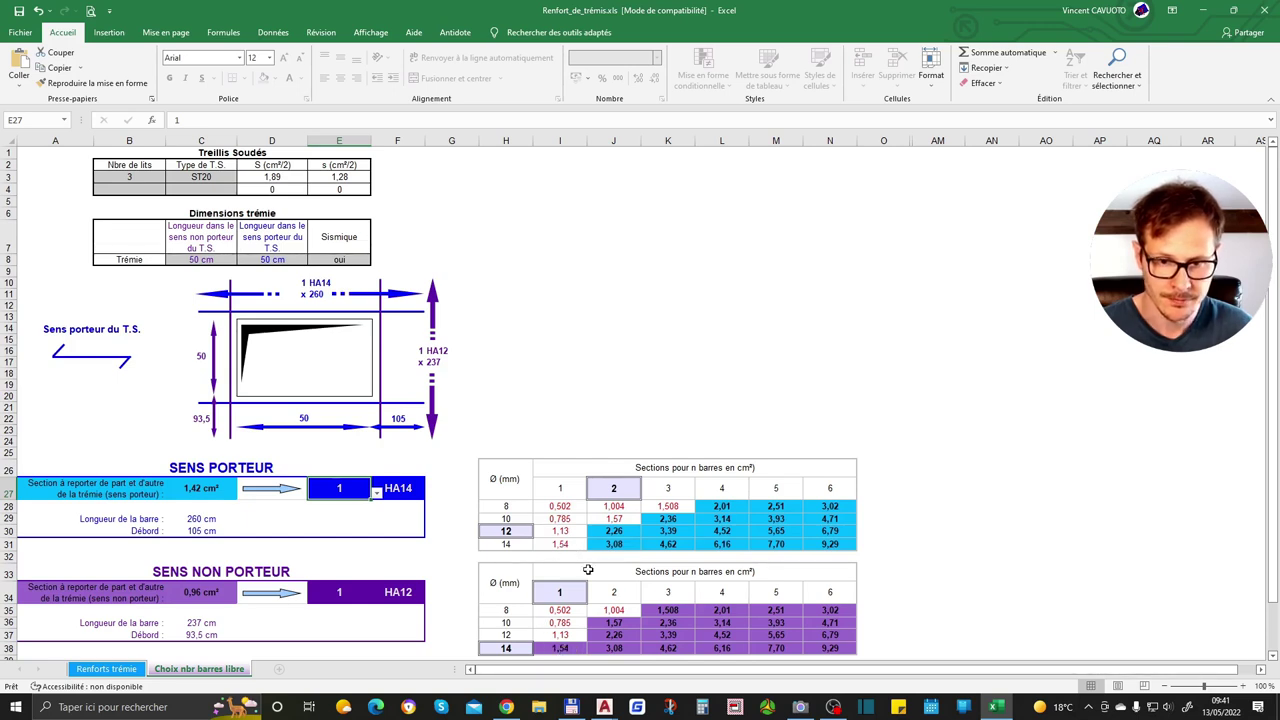
pyautogui.click(376, 492)
pyautogui.click(331, 514)
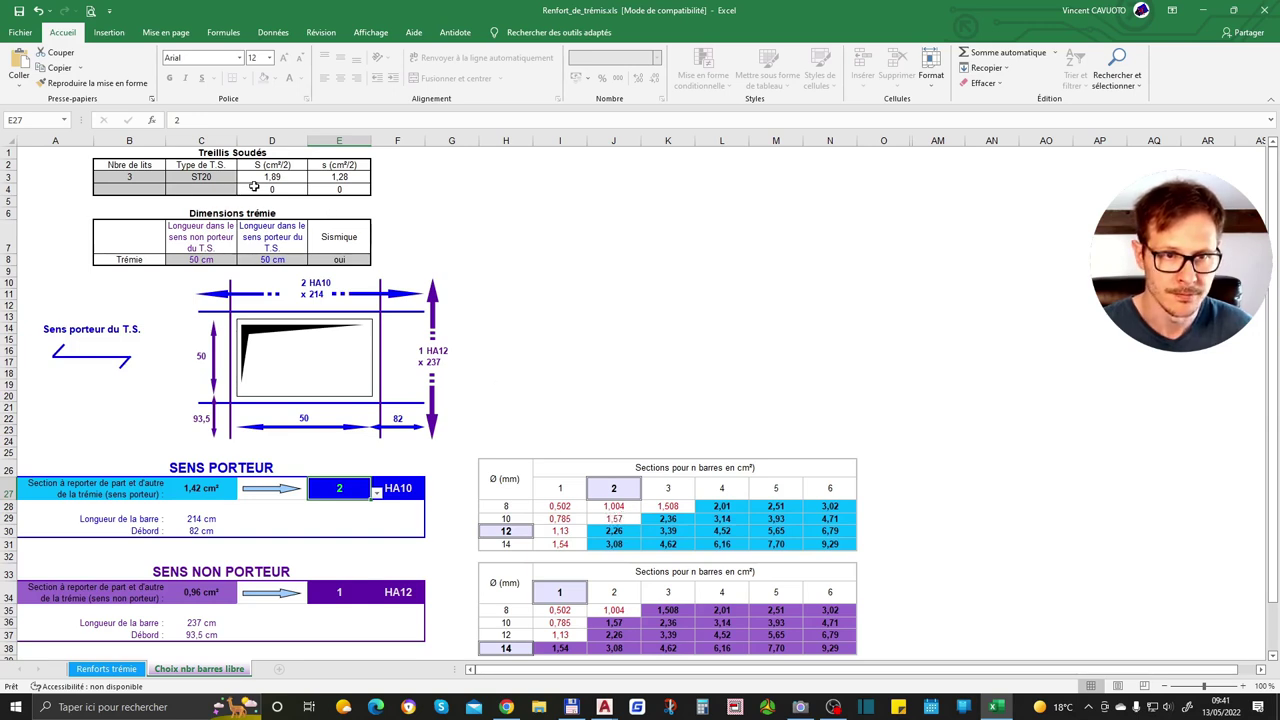
# Set cell B3 to 2 ST20 mesh layers
pyautogui.click(140, 174)
pyautogui.write('2')
pyautogui.press('Return')
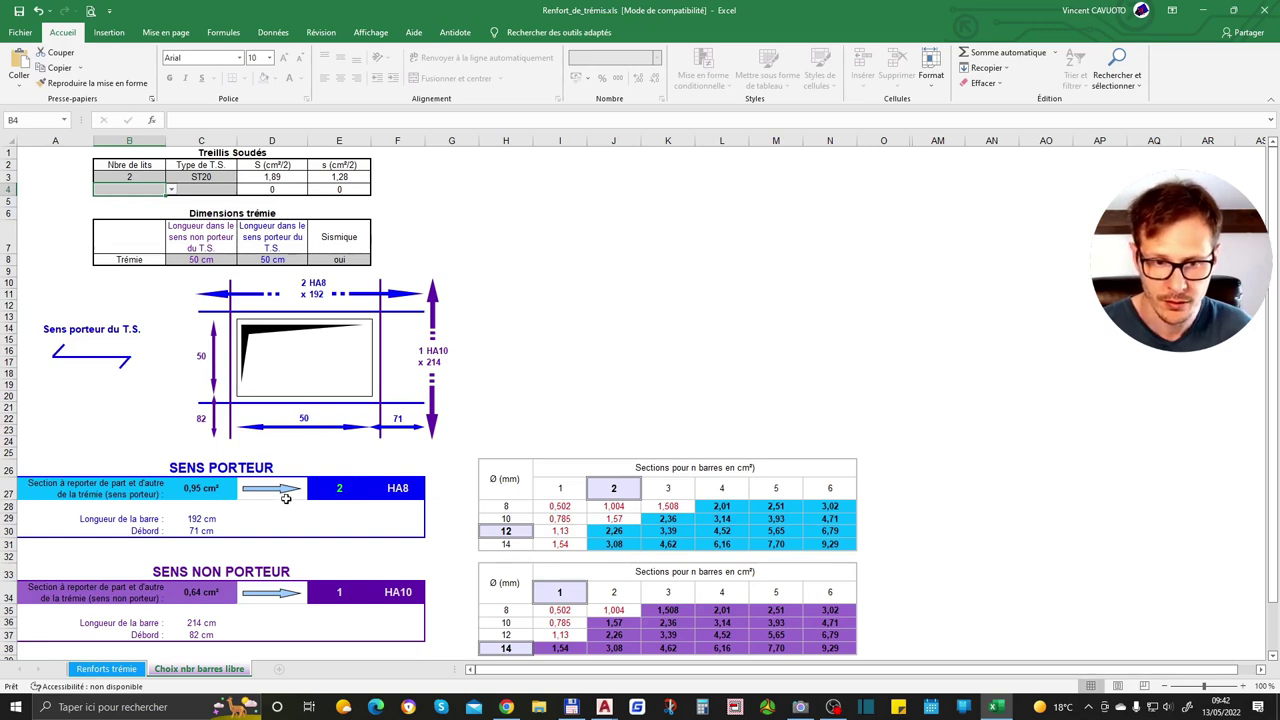
# Try 1 and 3 load-bearing bars in E27, settling on 2 for 2 HA8 x192
pyautogui.click(352, 490)
pyautogui.write('1')
pyautogui.press('Return')
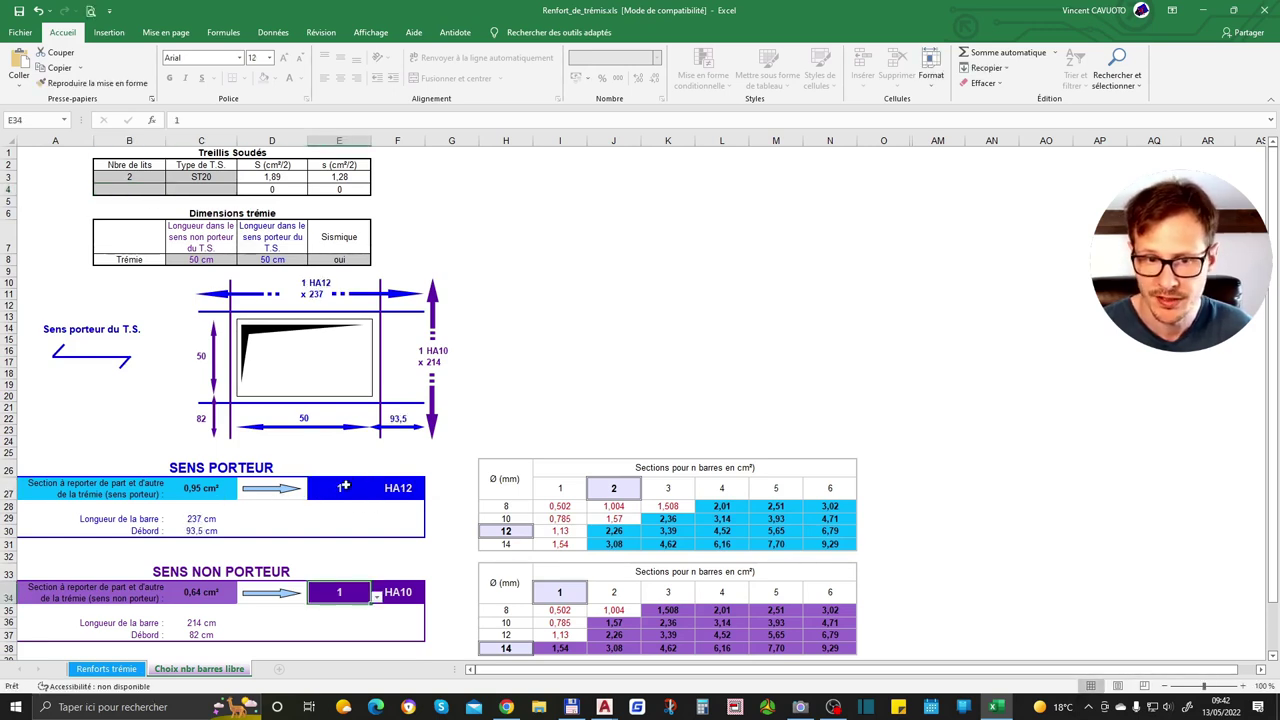
pyautogui.click(334, 487)
pyautogui.press('Return')
pyautogui.click(340, 487)
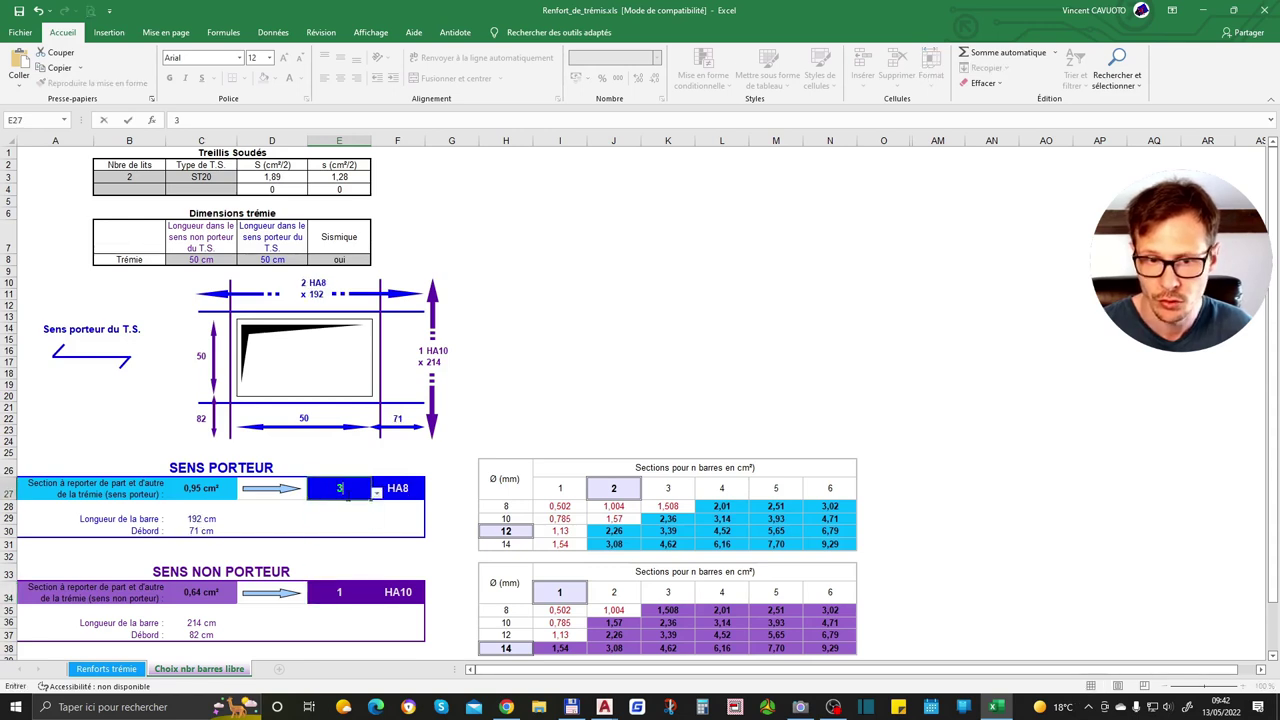
pyautogui.write('3')
pyautogui.press('Return')
pyautogui.click(344, 486)
pyautogui.write('2')
pyautogui.press('Return')
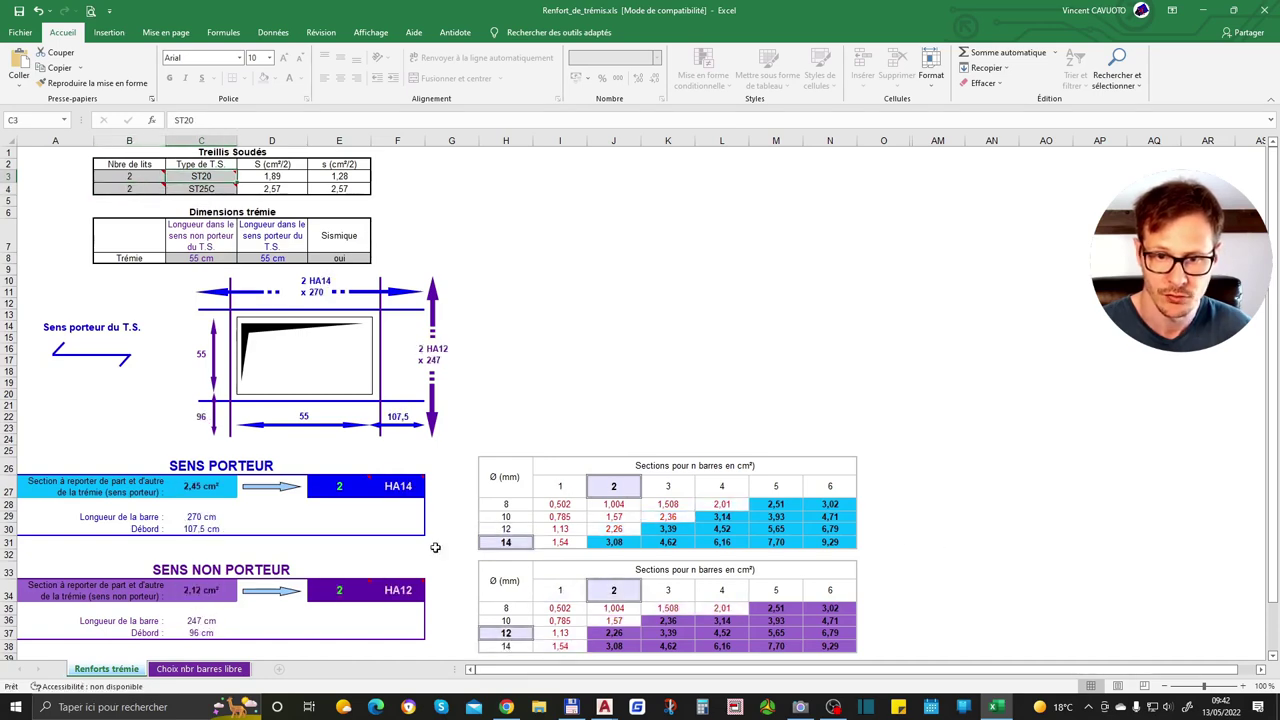
# Set B3 on Choix nbr barres libre to 1 layer, giving 2 HA8 x192, then minimise Excel
pyautogui.click(215, 669)
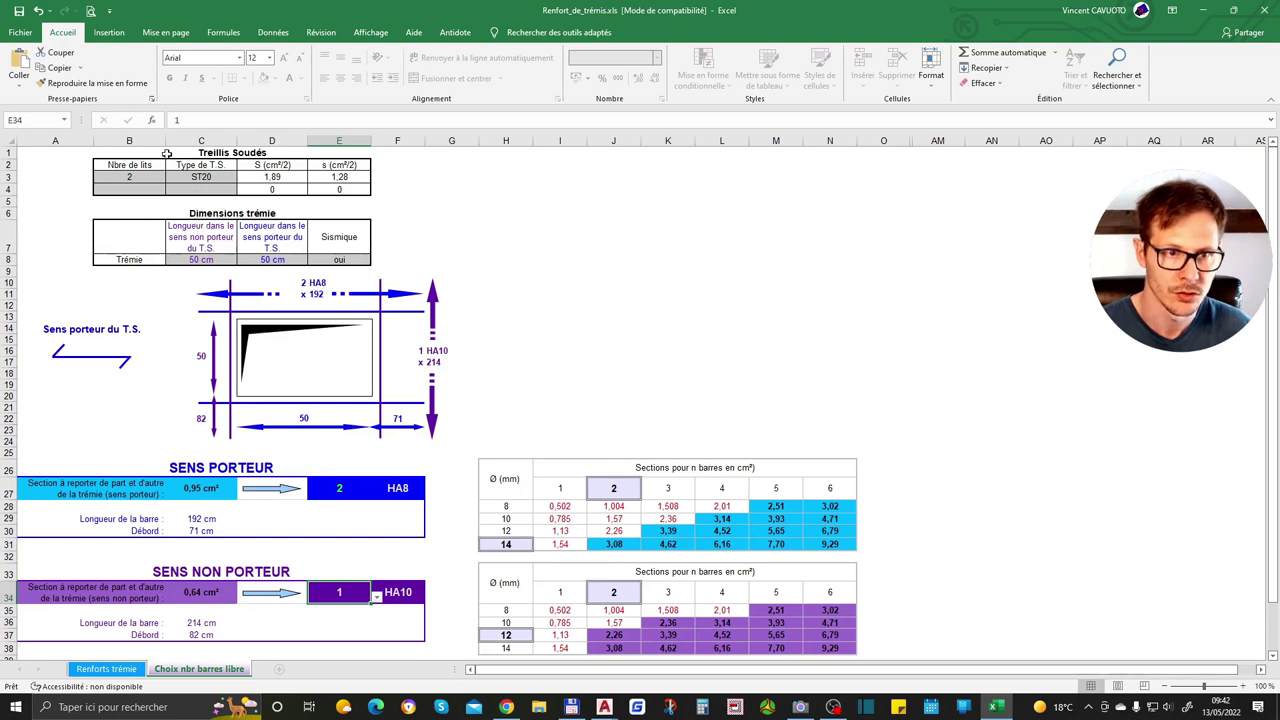
pyautogui.click(143, 177)
pyautogui.write('1')
pyautogui.press('Return')
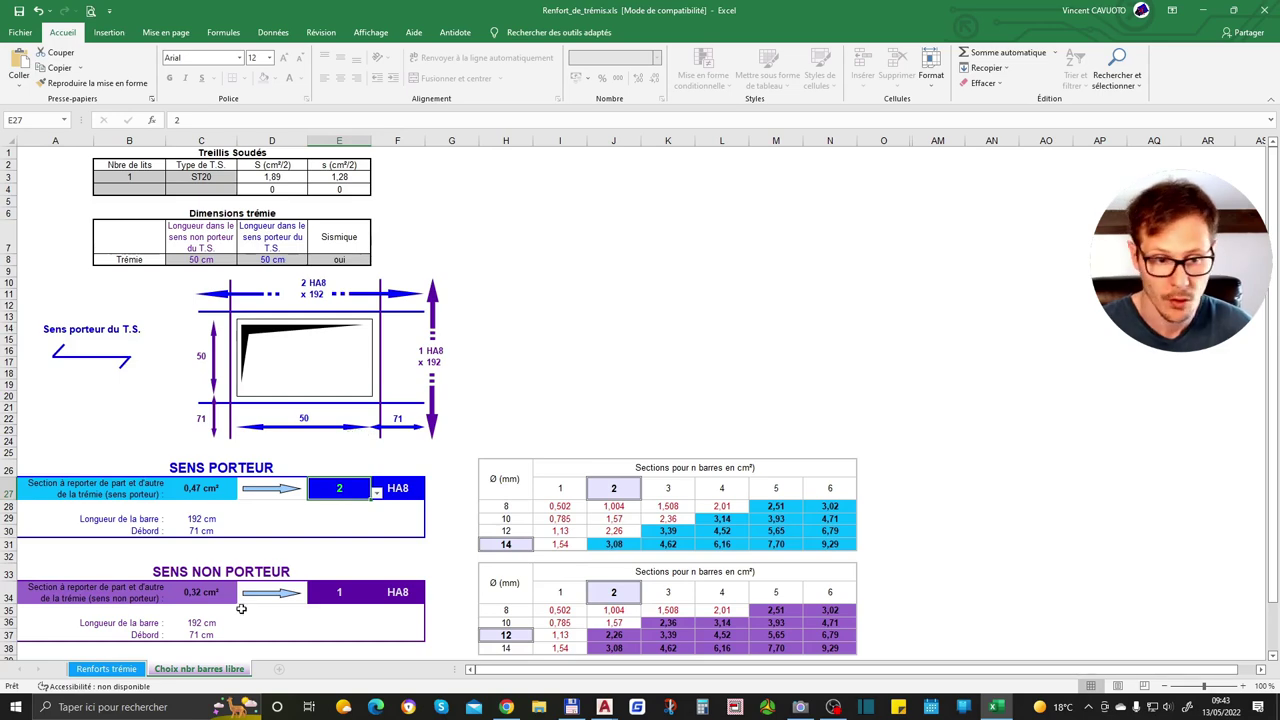
pyautogui.click(124, 669)
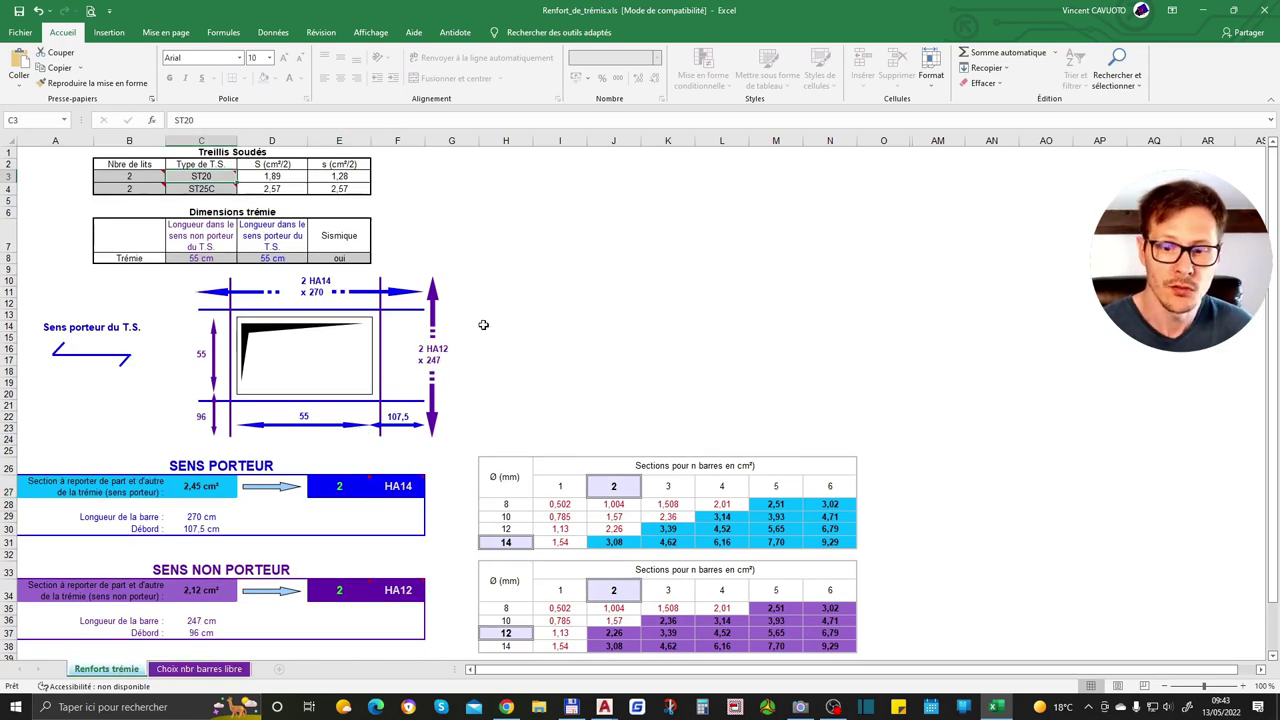
pyautogui.click(1203, 10)
# Pan the AutoCAD view onto the four labelled trémie reinforcement blocks
pyautogui.moveTo(709, 371)
pyautogui.mouseDown(button='middle')
pyautogui.moveTo(740, 314)
pyautogui.moveTo(738, 356)
pyautogui.mouseUp(button='middle')
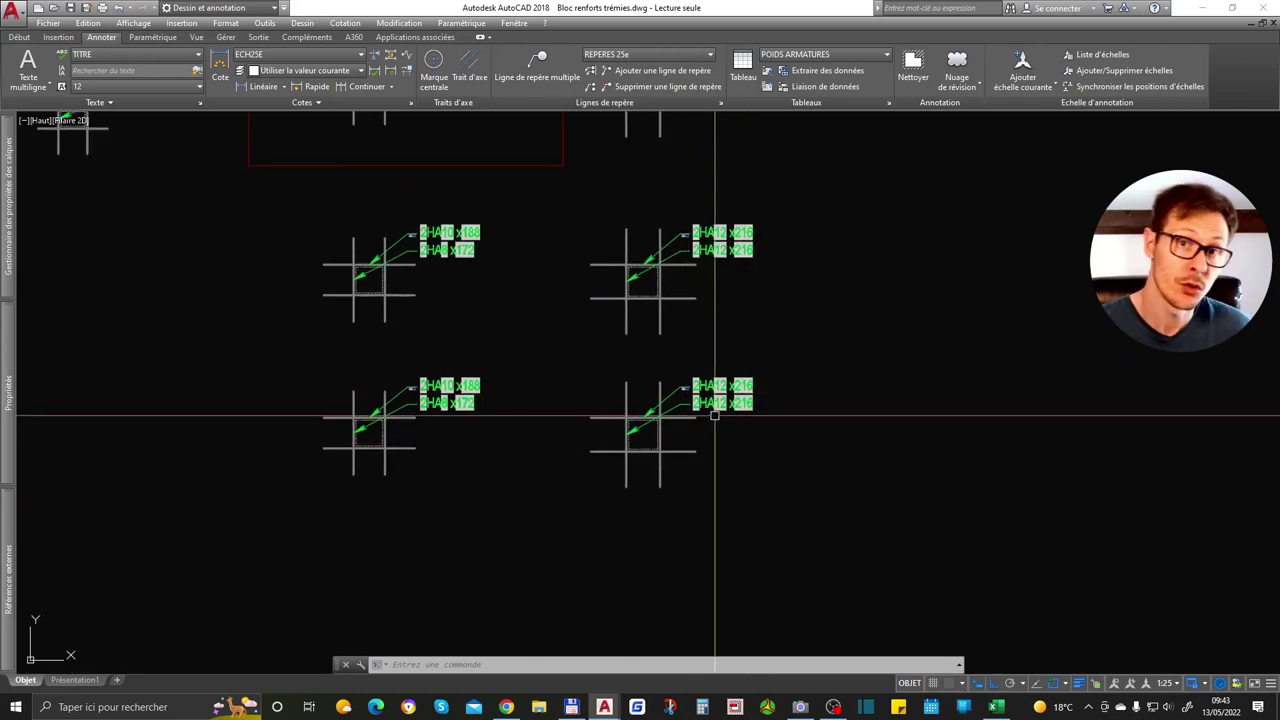